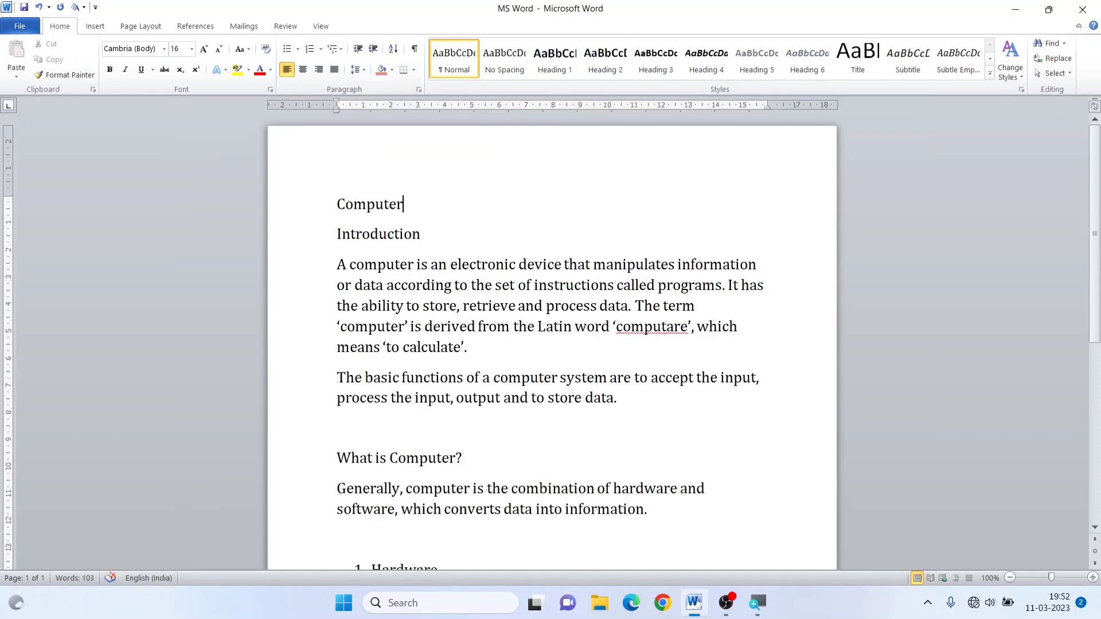
# - Center the "Computer" title on the page
pyautogui.scroll(4, 552, 348)
pyautogui.scroll(-3, 683, 417)
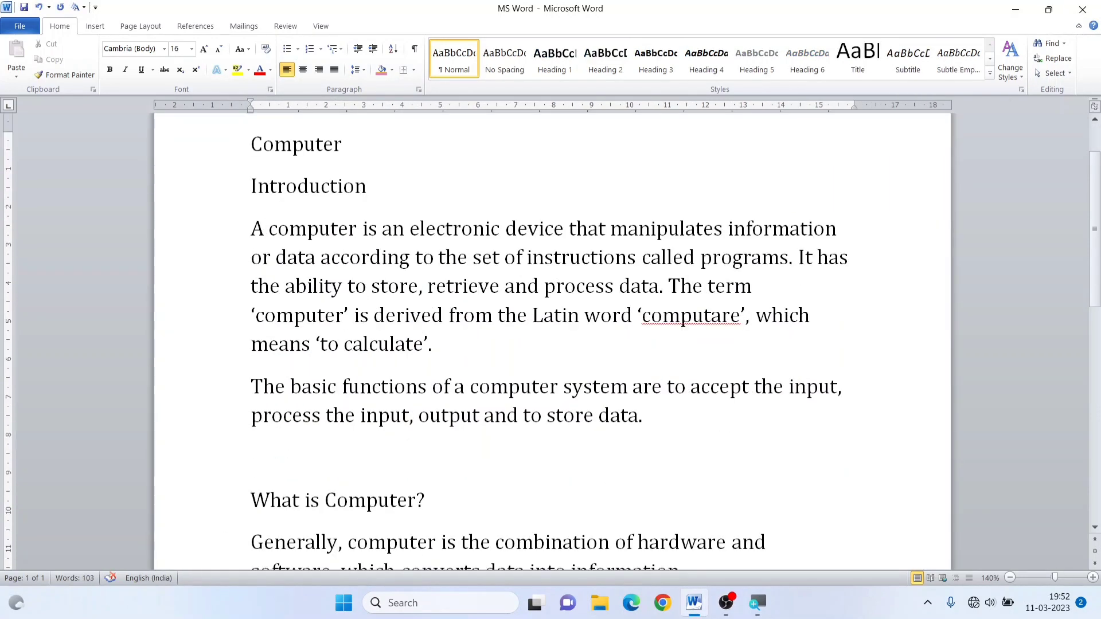
pyautogui.scroll(-16, 682, 319)
pyautogui.scroll(19, 682, 319)
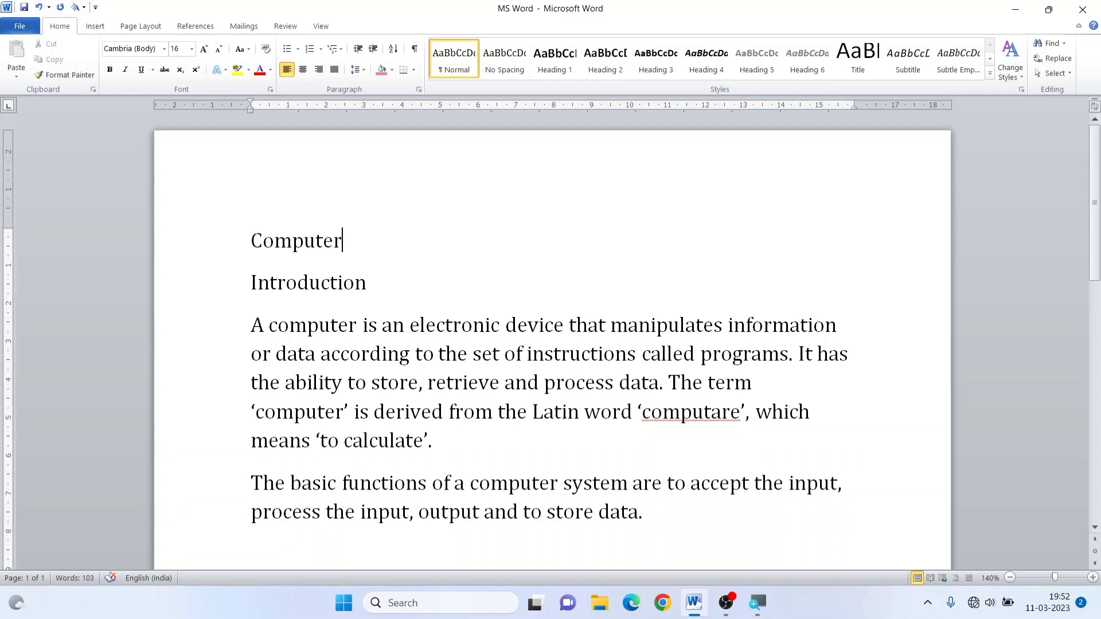
pyautogui.moveTo(251, 241); pyautogui.dragTo(337, 252)
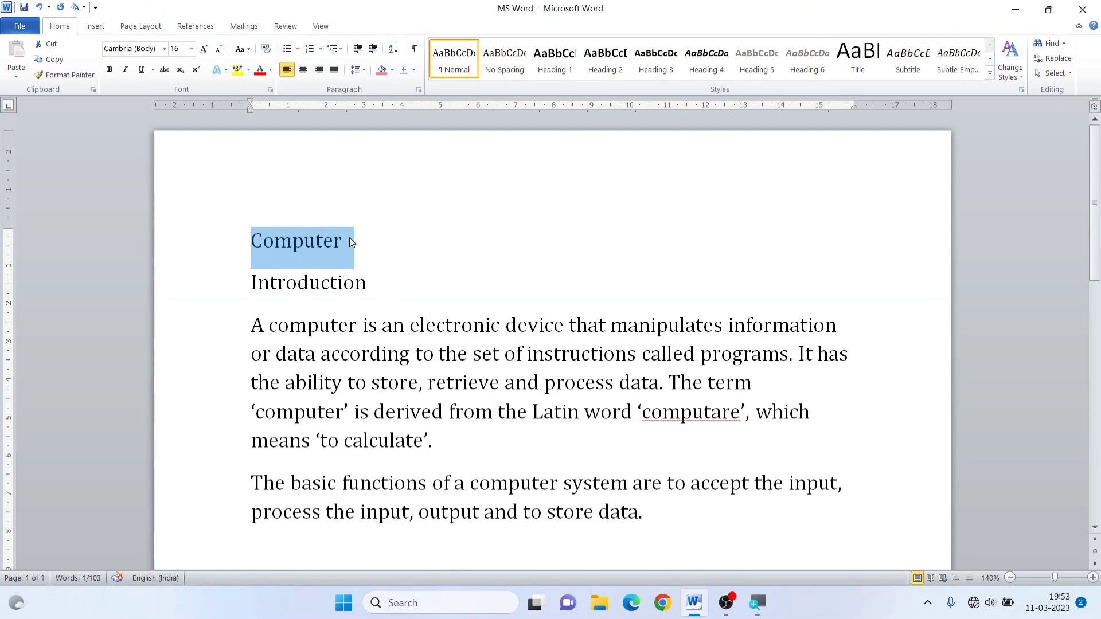
pyautogui.click(271, 241)
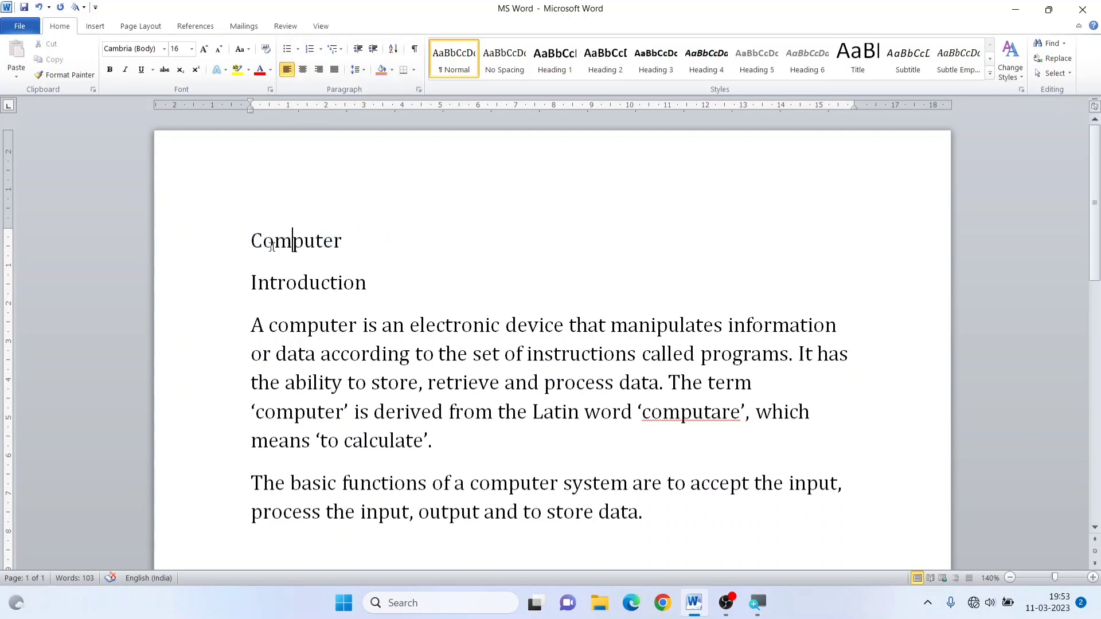
pyautogui.moveTo(251, 239); pyautogui.dragTo(344, 229)
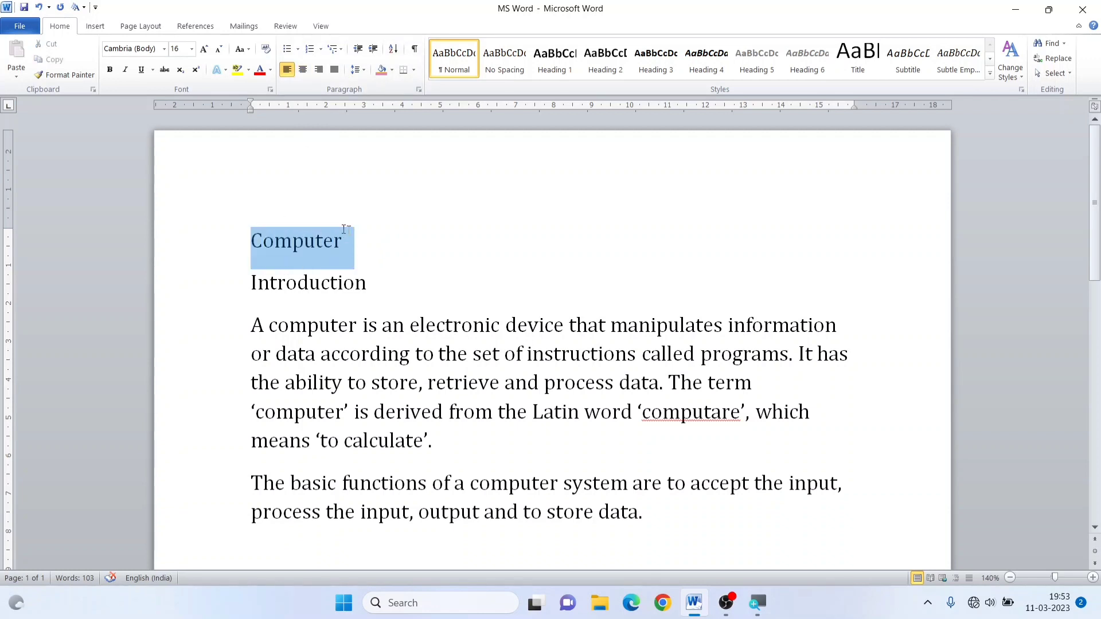
pyautogui.click(303, 69)
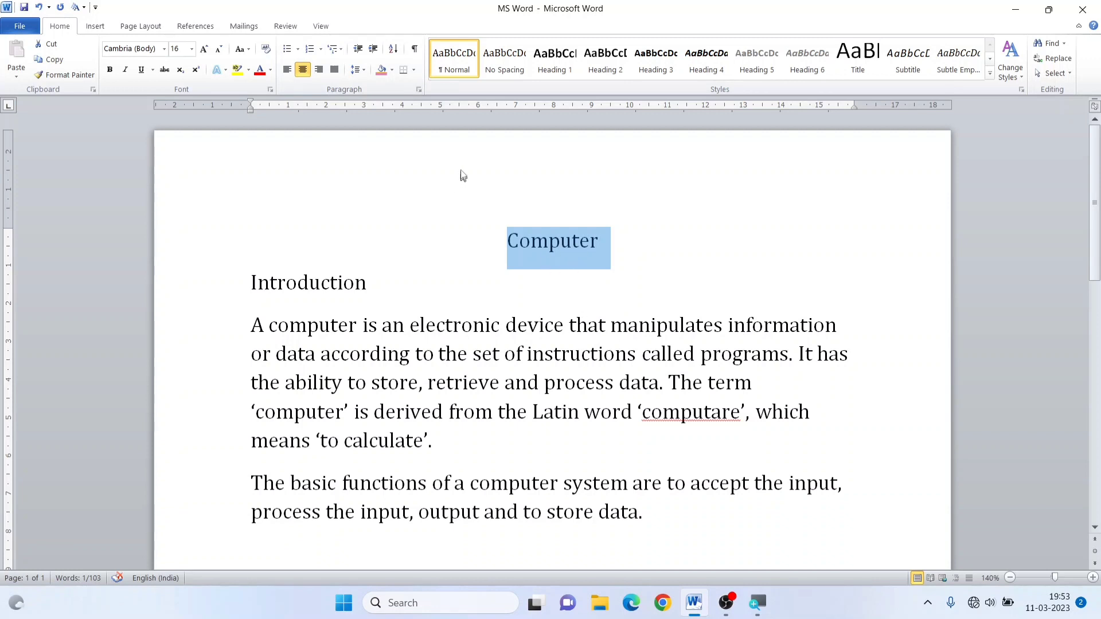
# - Try right alignment on the "Computer" title, and set it back to centered
pyautogui.click(318, 69)
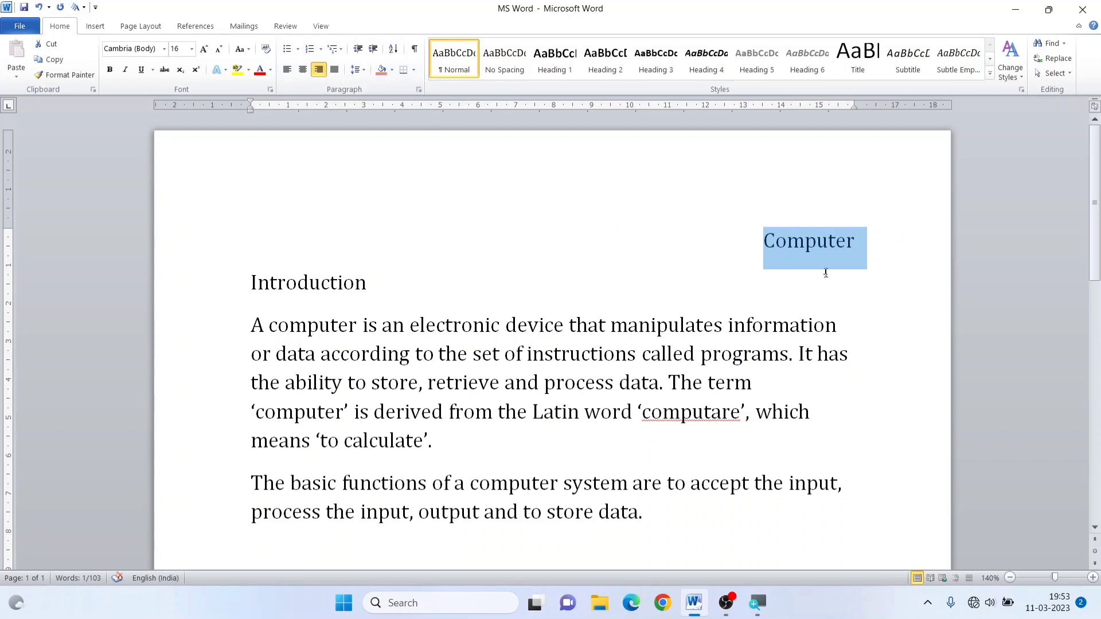
pyautogui.click(301, 70)
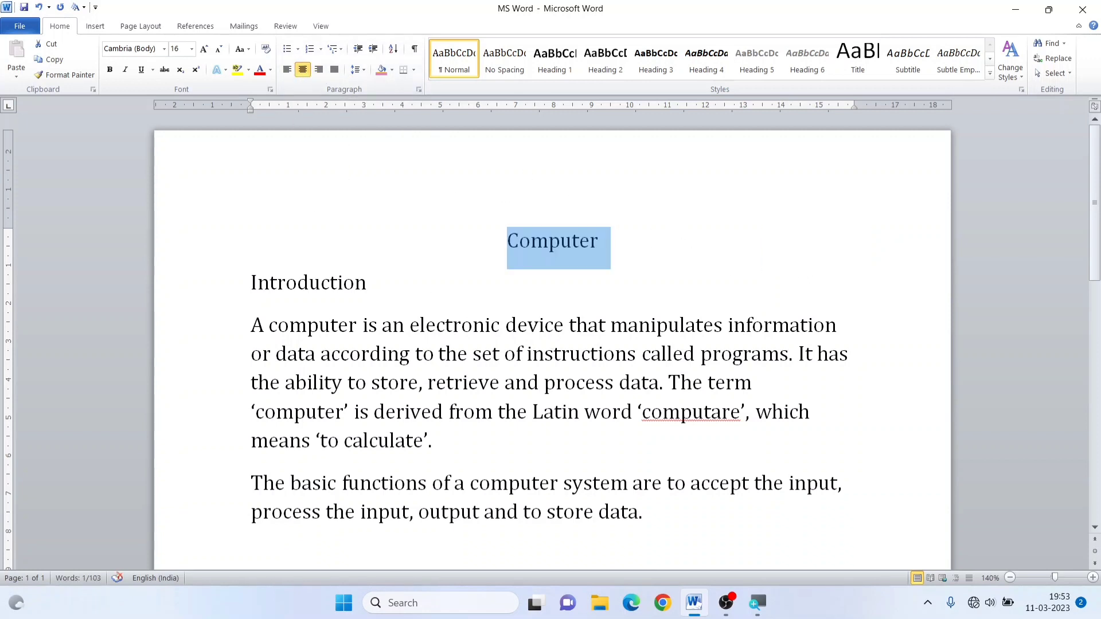
pyautogui.click(560, 270)
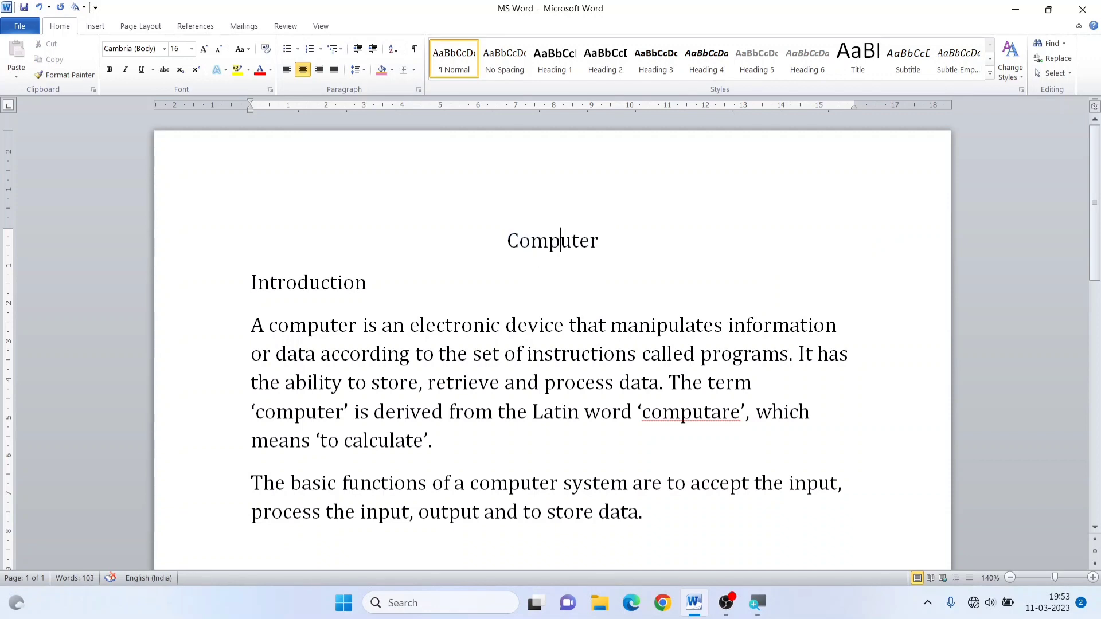
# - Make the "Computer" title bold and underlined, and grow its font by three size increments
pyautogui.moveTo(507, 241); pyautogui.dragTo(611, 244)
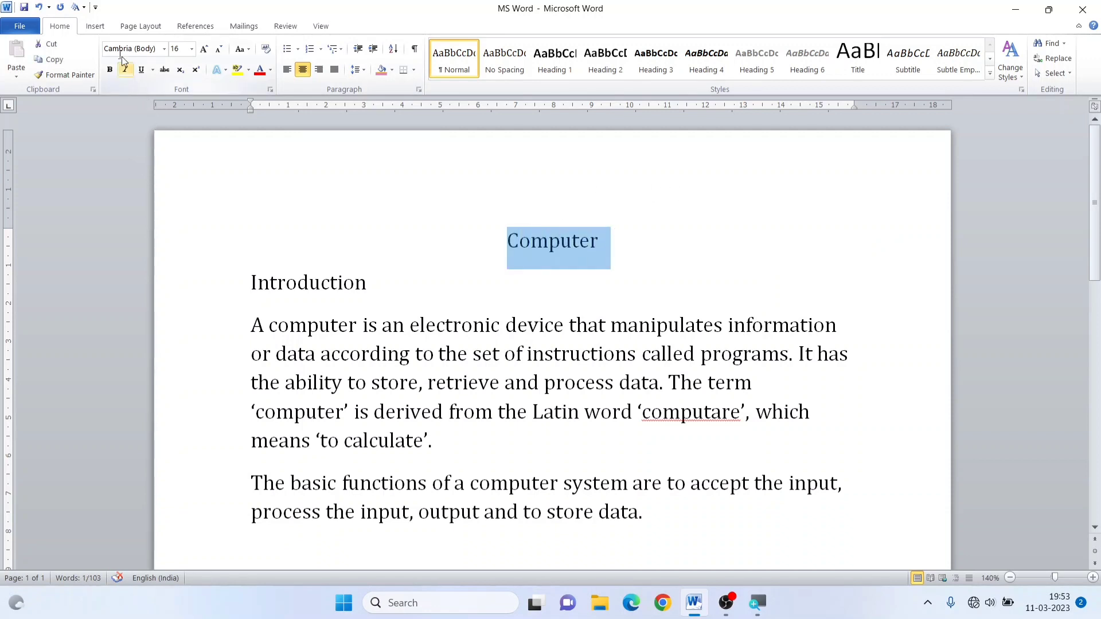
pyautogui.click(109, 69)
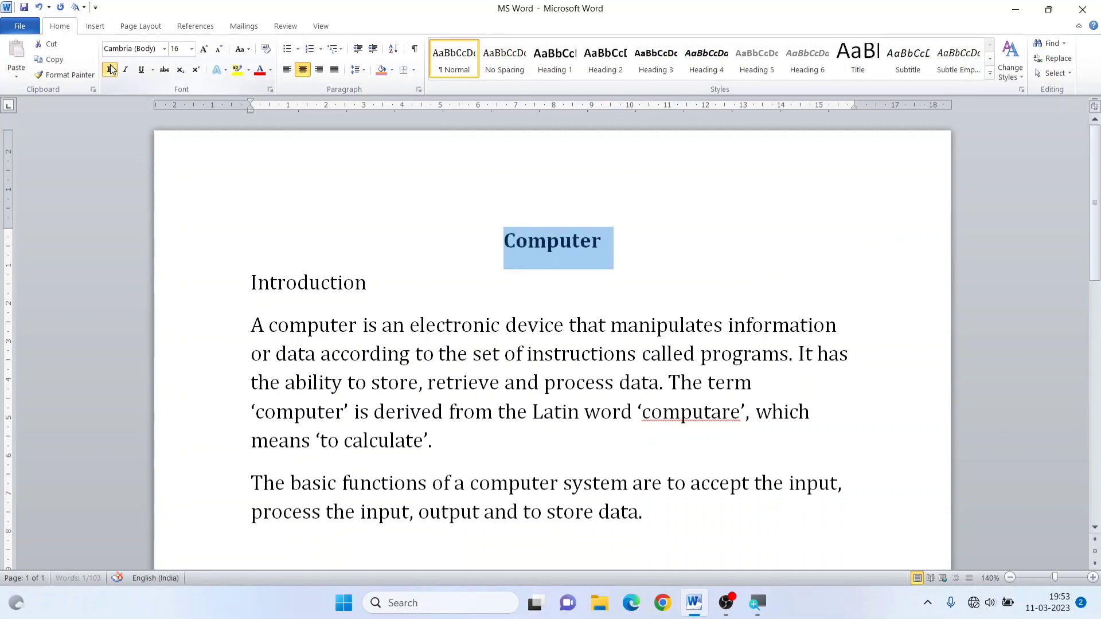
pyautogui.click(142, 70)
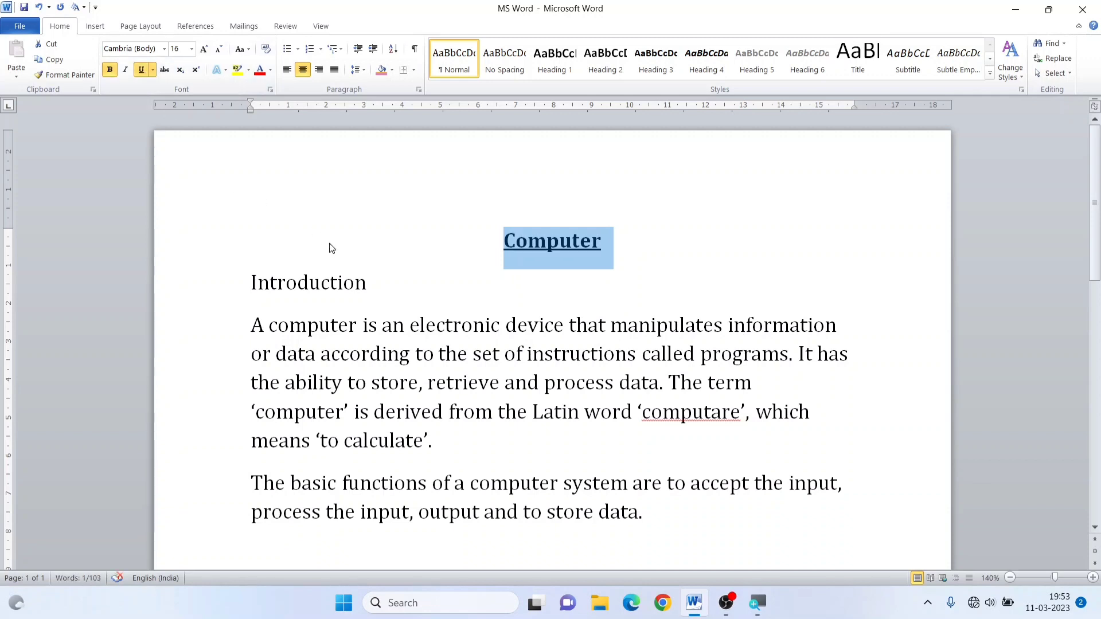
pyautogui.click(203, 49)
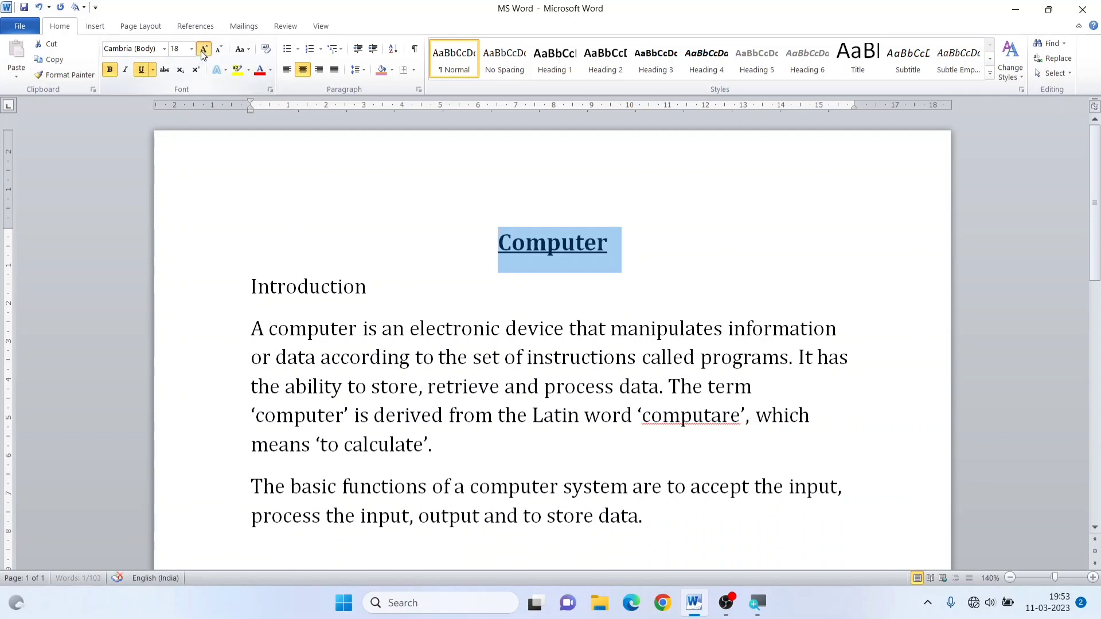
pyautogui.click(203, 49)
pyautogui.click(204, 49)
# - Make the "Introduction" heading bold
pyautogui.click(379, 295)
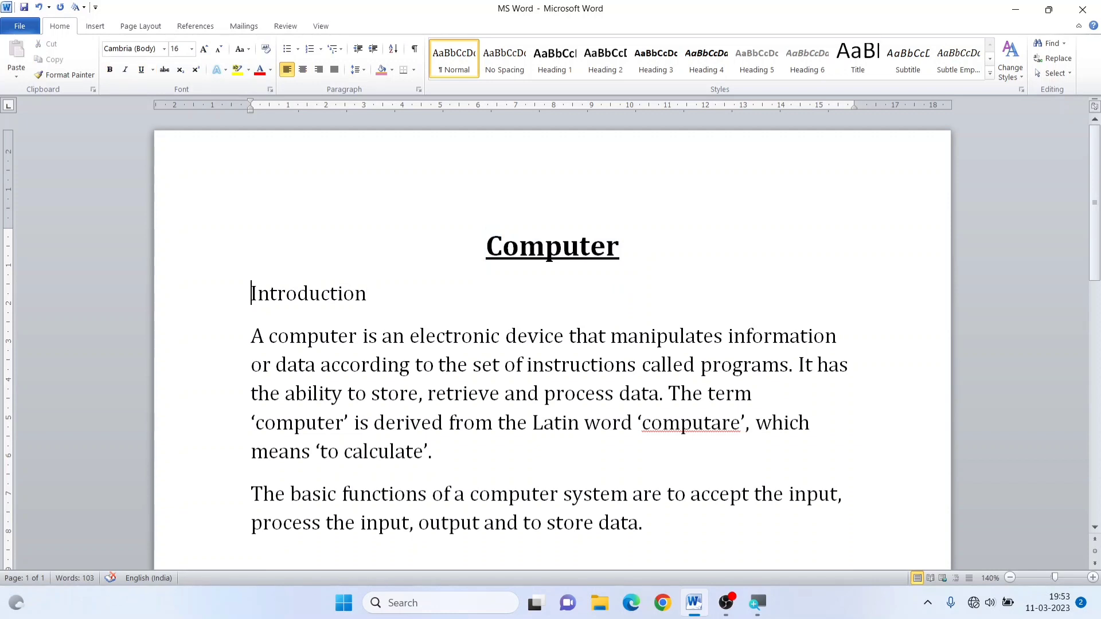
pyautogui.moveTo(251, 294); pyautogui.dragTo(381, 297)
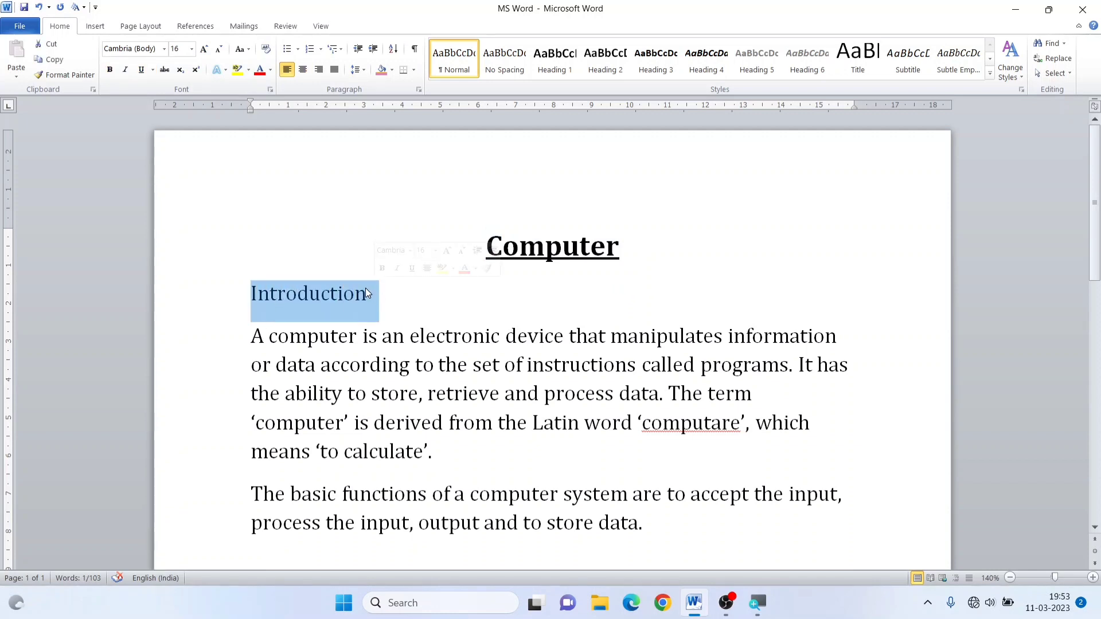
pyautogui.click(109, 69)
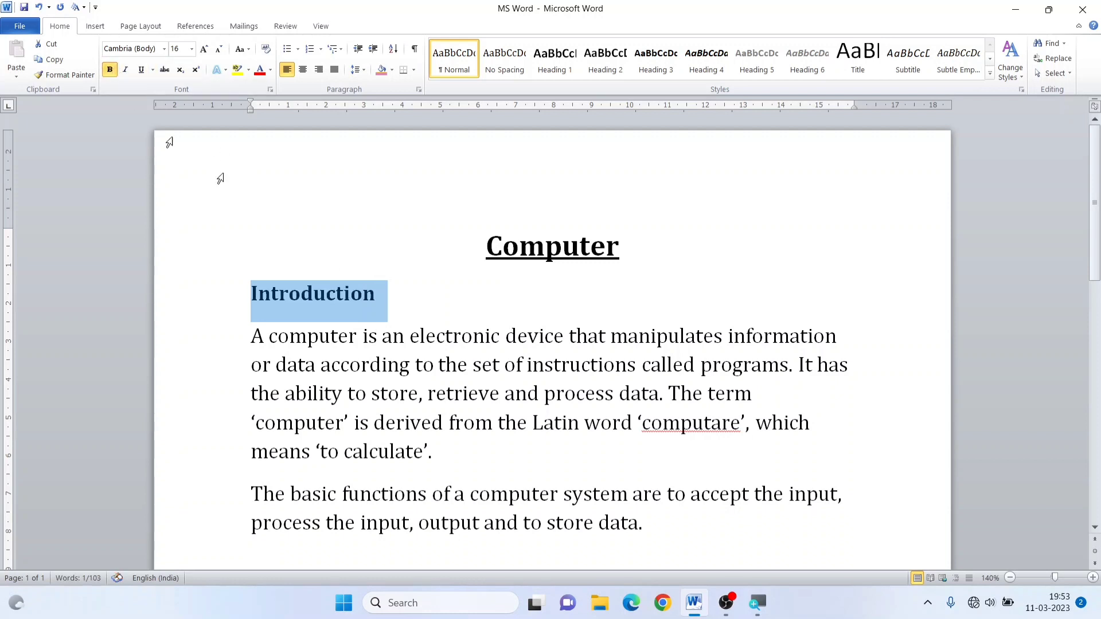
pyautogui.click(339, 337)
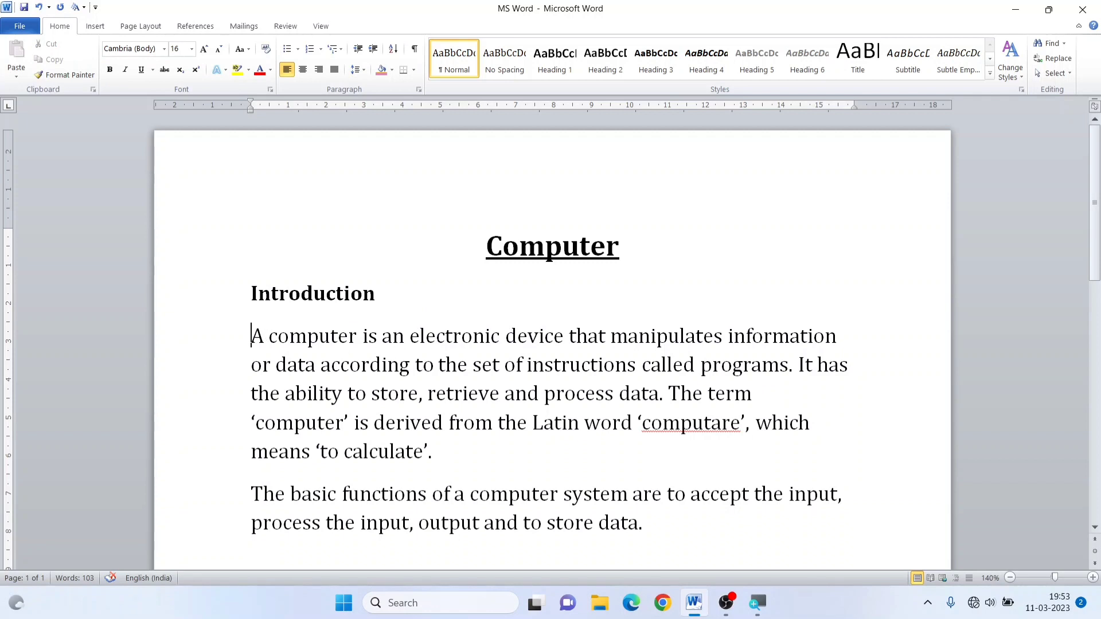
# - Try indenting the first line of the paragraph under "Introduction" with spaces, and remove the added spacing
pyautogui.moveTo(251, 336); pyautogui.dragTo(288, 328)
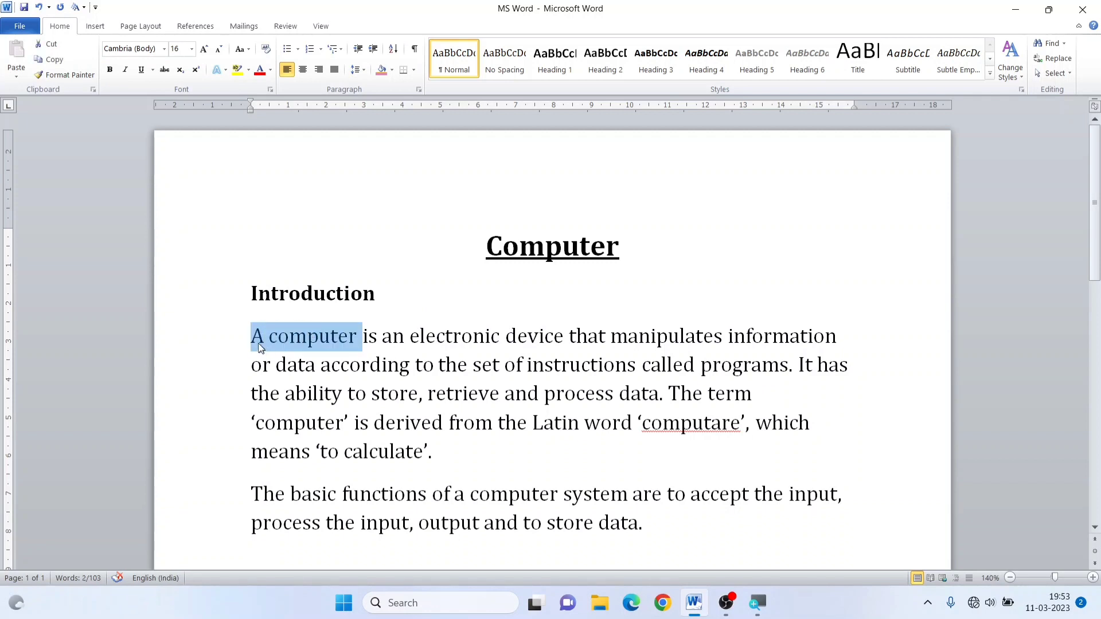
pyautogui.press('Left')
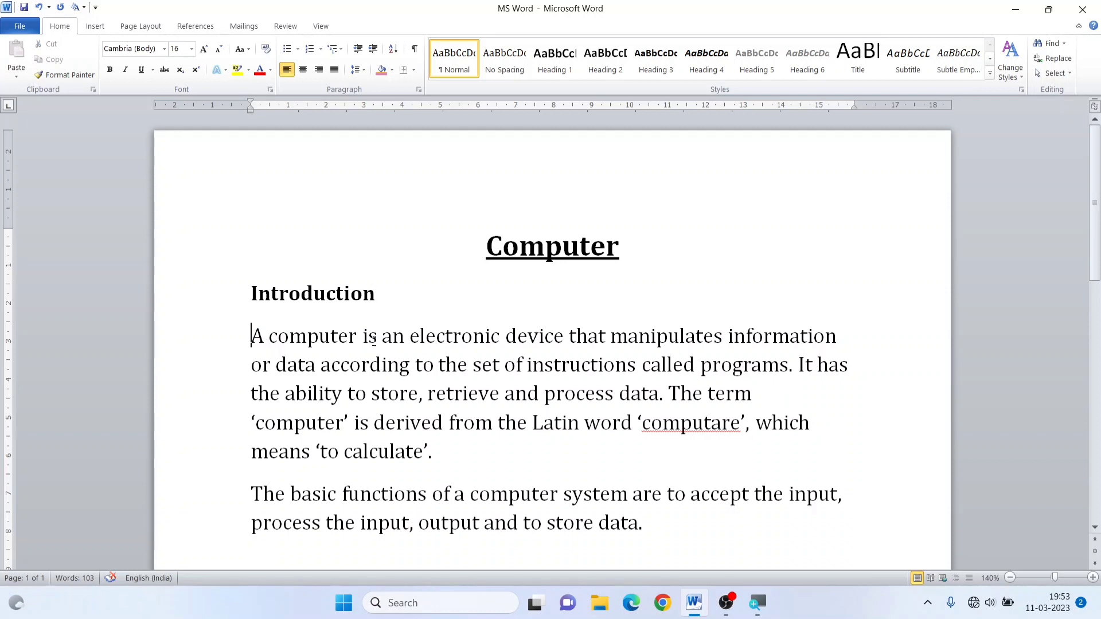
pyautogui.click(374, 338)
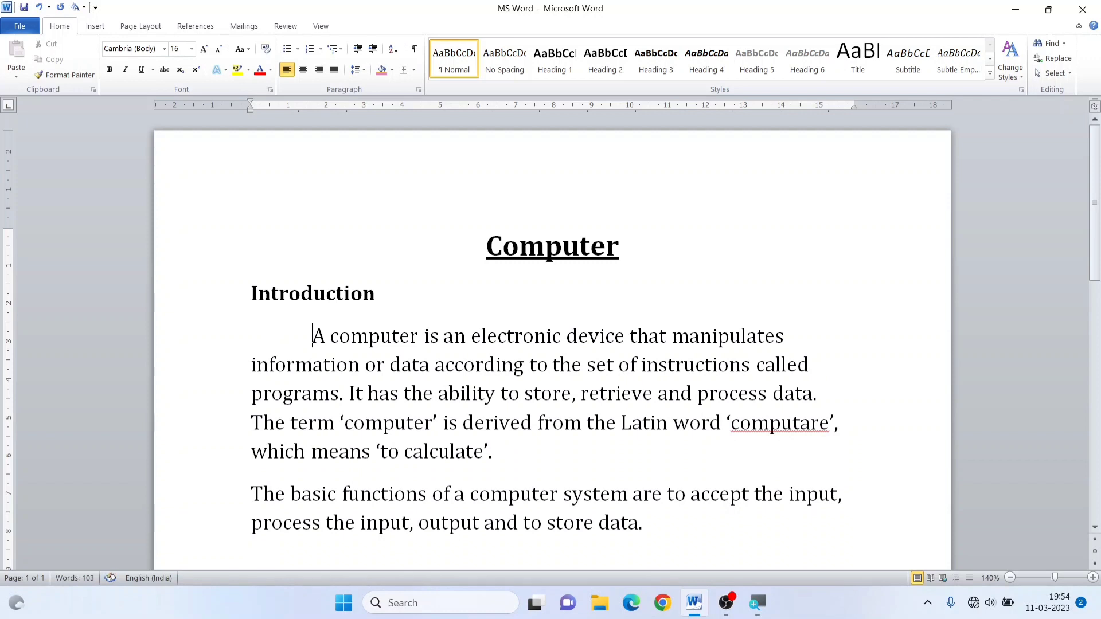
pyautogui.moveTo(314, 339); pyautogui.dragTo(246, 349)
pyautogui.press('BackSpace')
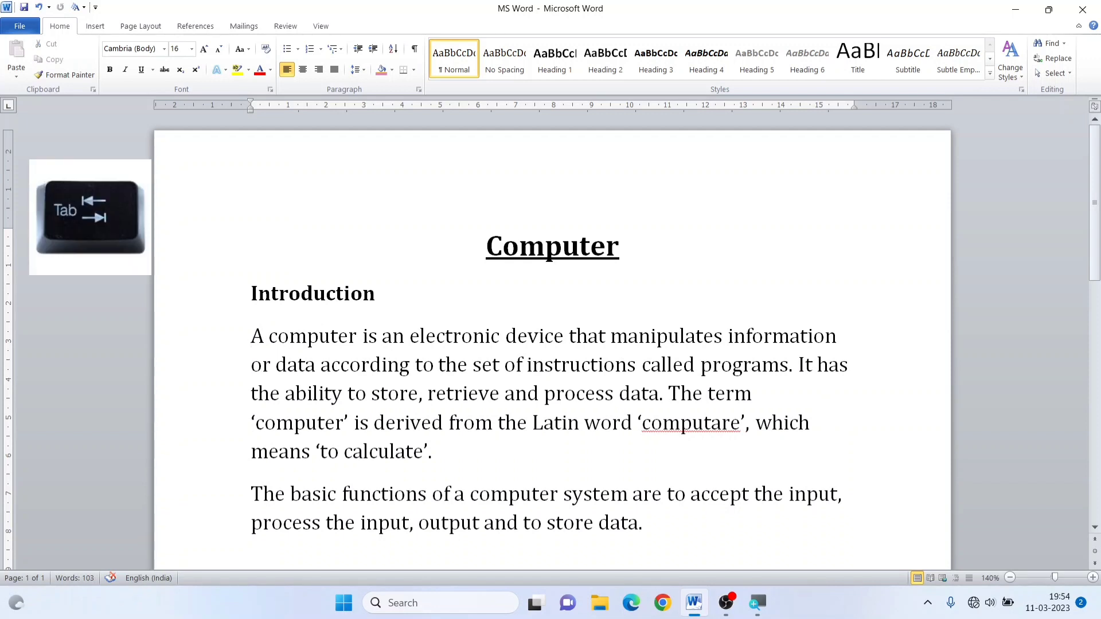
# - Try a first-line indent and a left indent on the paragraph beginning "A computer is", and remove both
pyautogui.press('Tab')
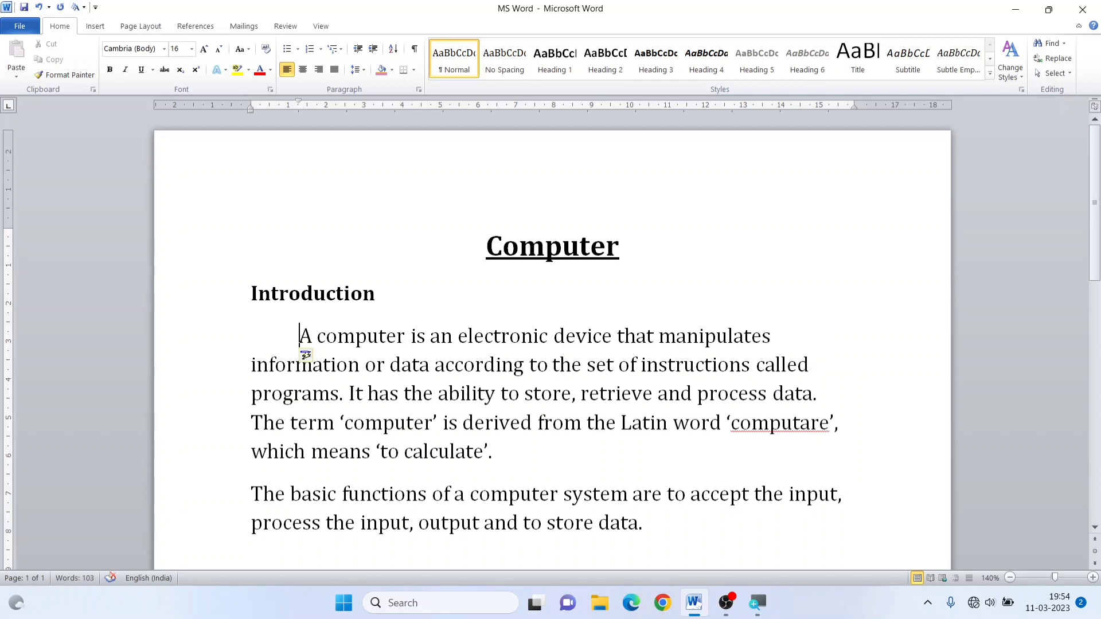
pyautogui.press('Tab')
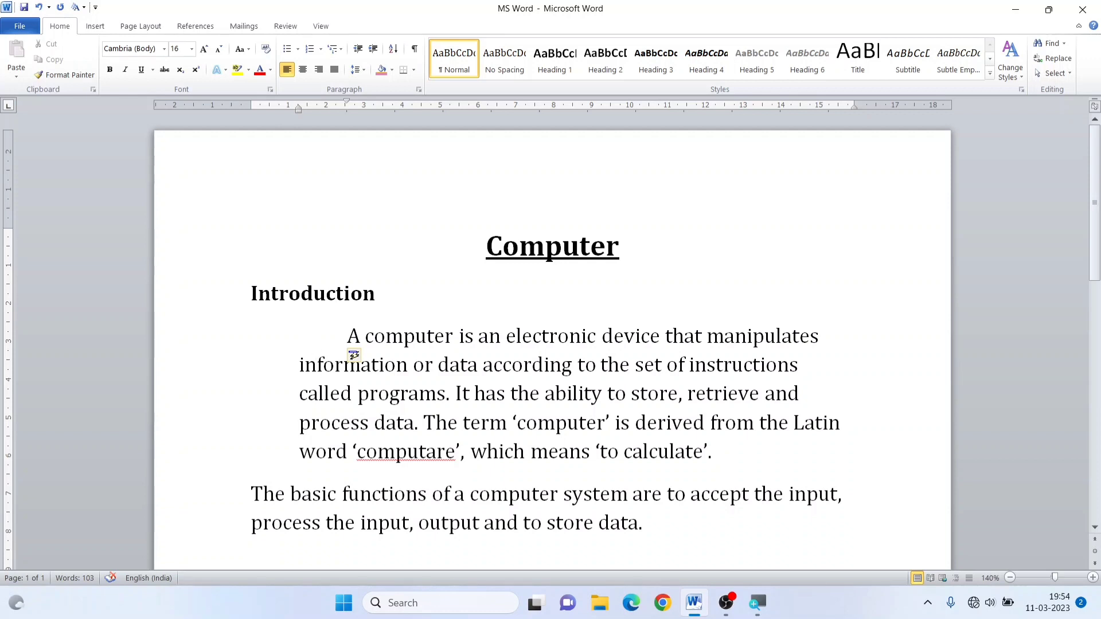
pyautogui.press('BackSpace')
pyautogui.press('BackSpace')
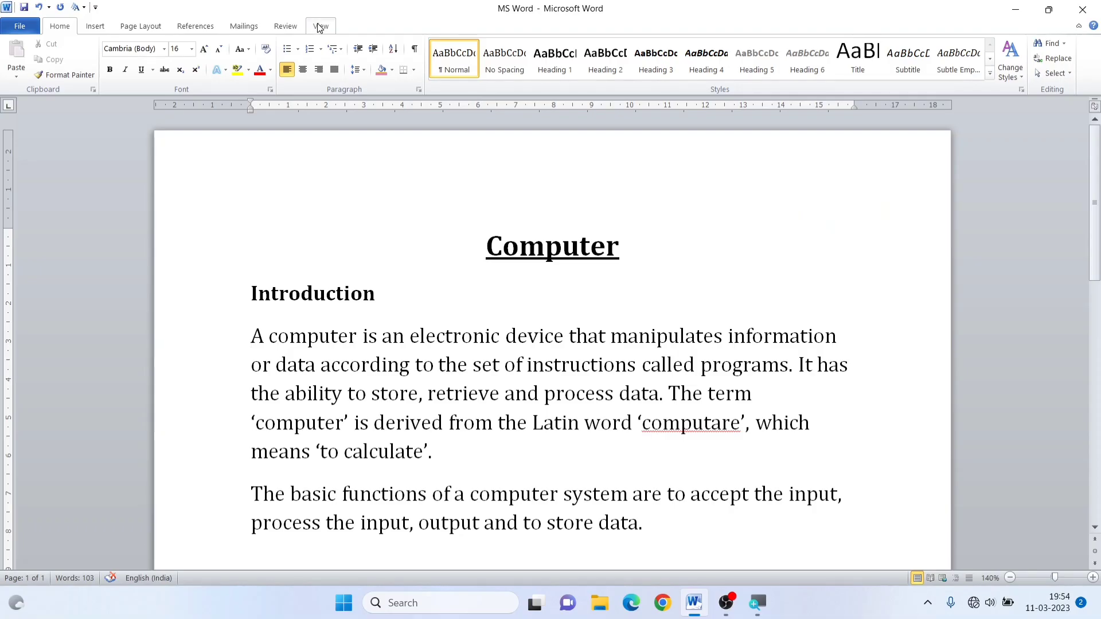
# - Hide the document ruler and show it again
pyautogui.click(319, 63)
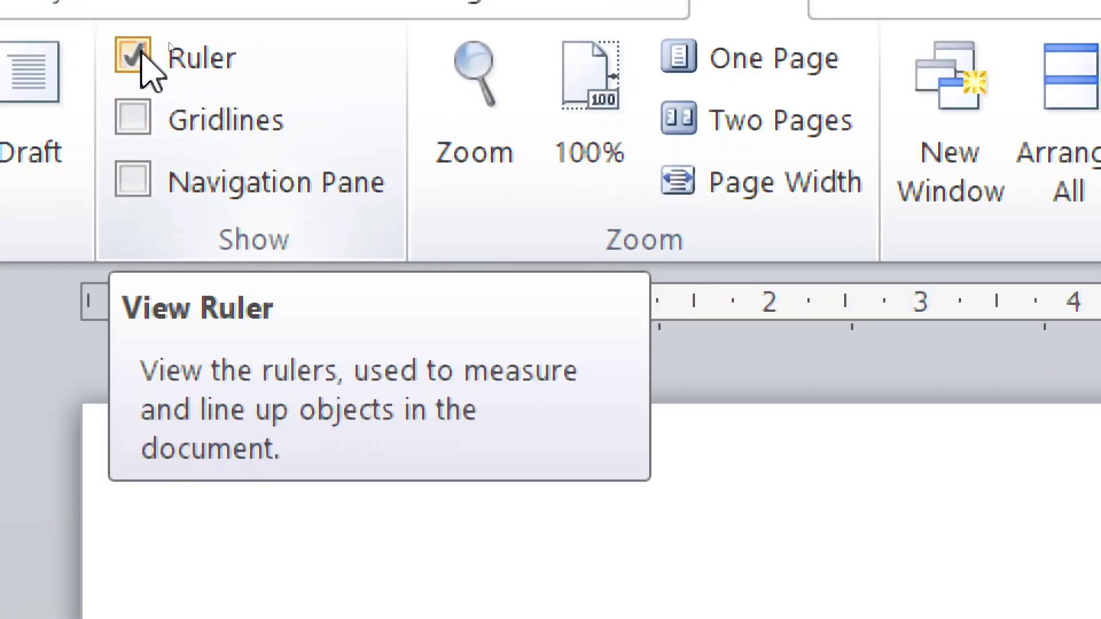
pyautogui.click(134, 56)
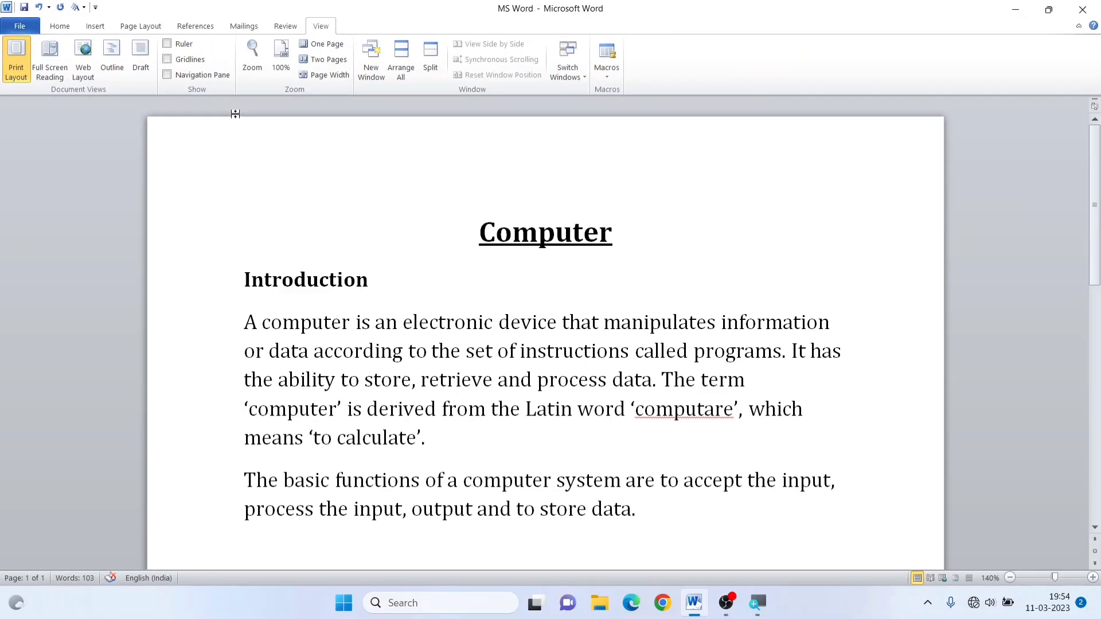
pyautogui.click(167, 44)
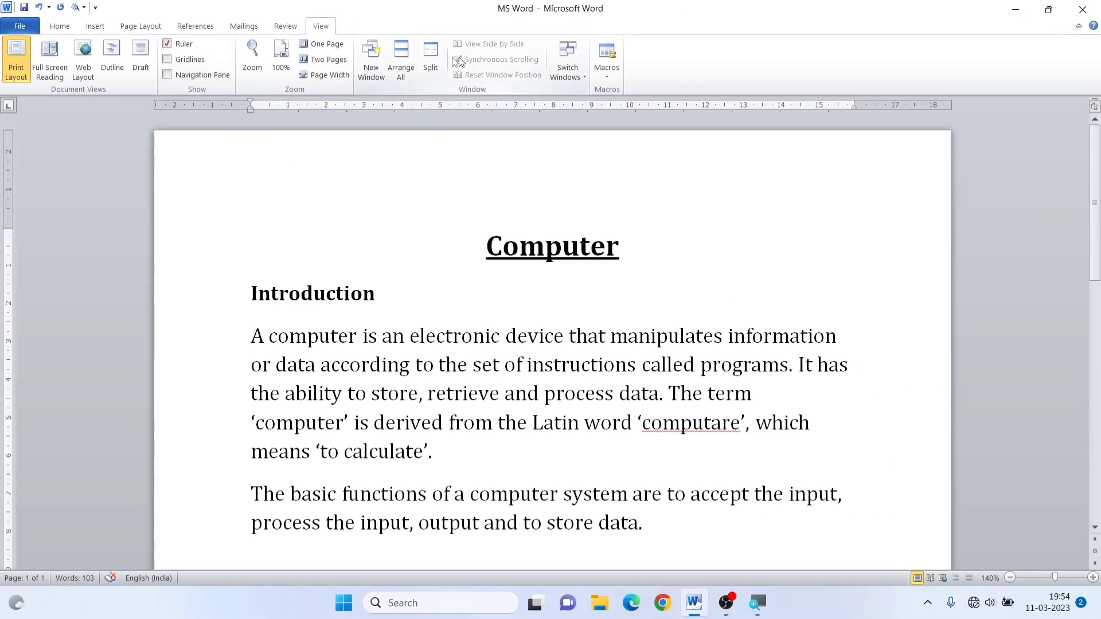
pyautogui.click(58, 28)
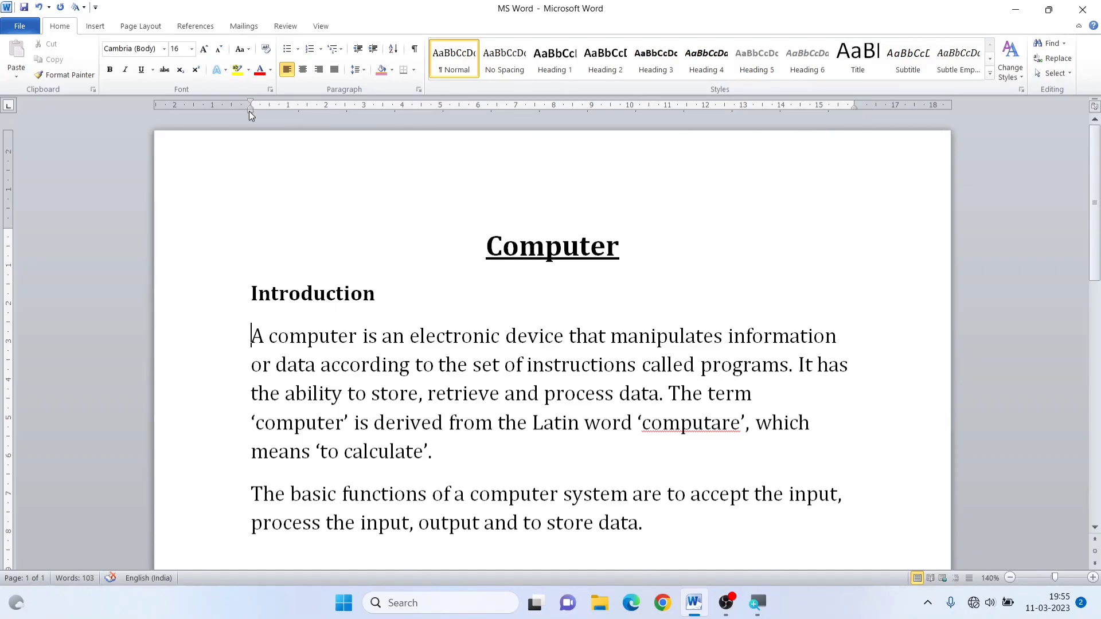
pyautogui.click(236, 347)
pyautogui.moveTo(236, 347); pyautogui.dragTo(232, 452)
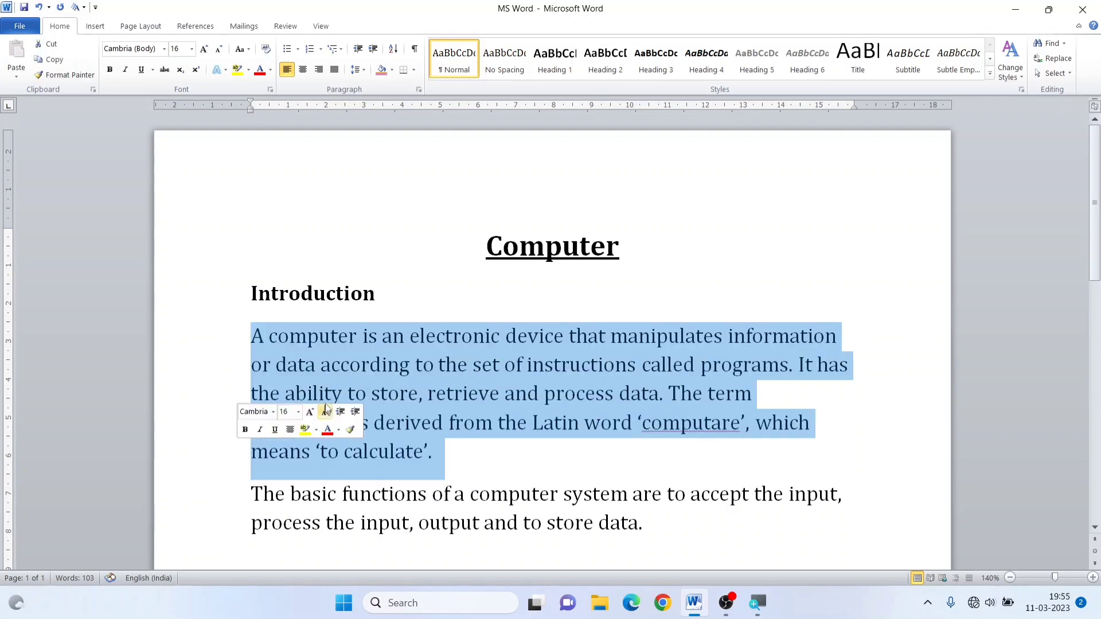
pyautogui.click(253, 344)
pyautogui.moveTo(252, 345); pyautogui.dragTo(361, 343)
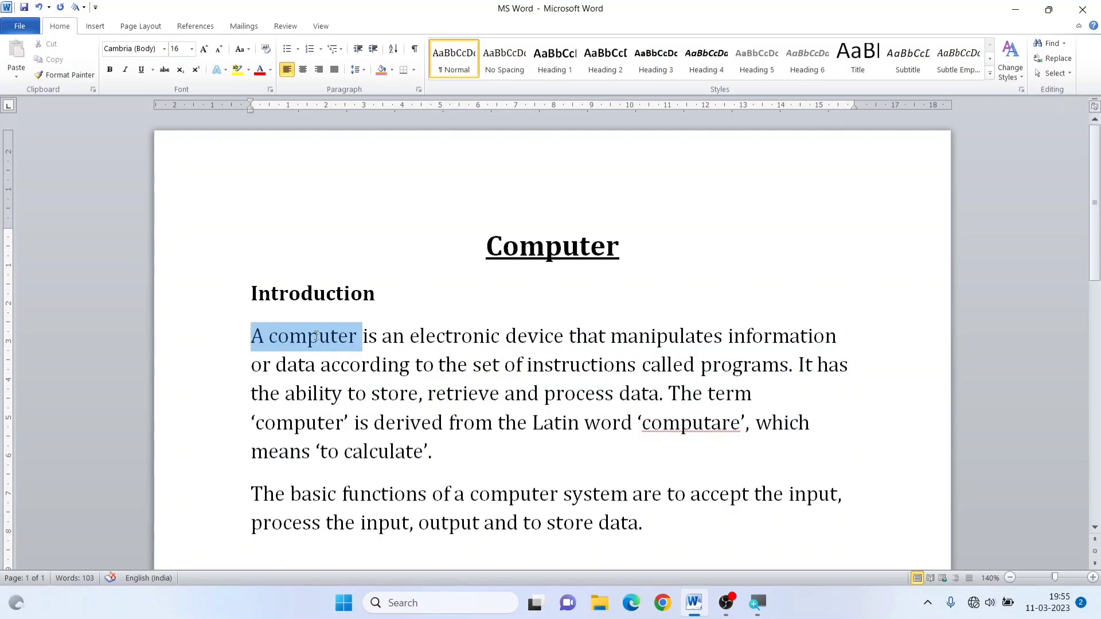
pyautogui.click(392, 337)
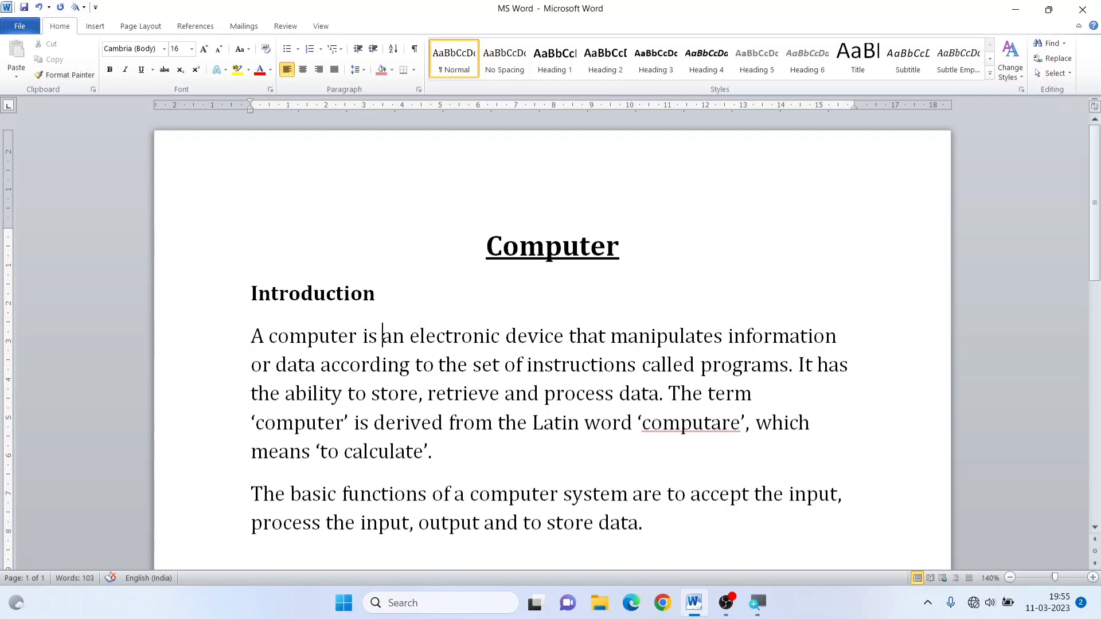
# - Indent the paragraph beginning "A computer is" to about 3.8 on the ruler for its first line and about 2.5 for the remaining lines
pyautogui.click(251, 336)
pyautogui.press('Tab')
pyautogui.press('Tab')
pyautogui.press('Tab')
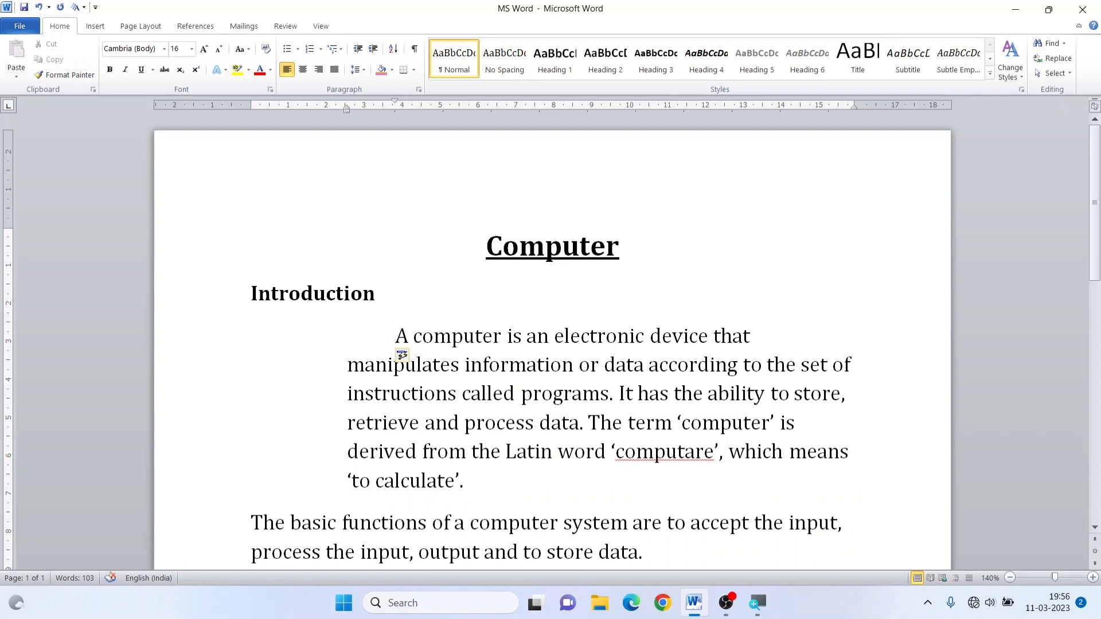
# - Move the hanging indent of the paragraph beginning "A computer is" to 0 on the ruler, at the page margin
pyautogui.moveTo(394, 335); pyautogui.dragTo(740, 347)
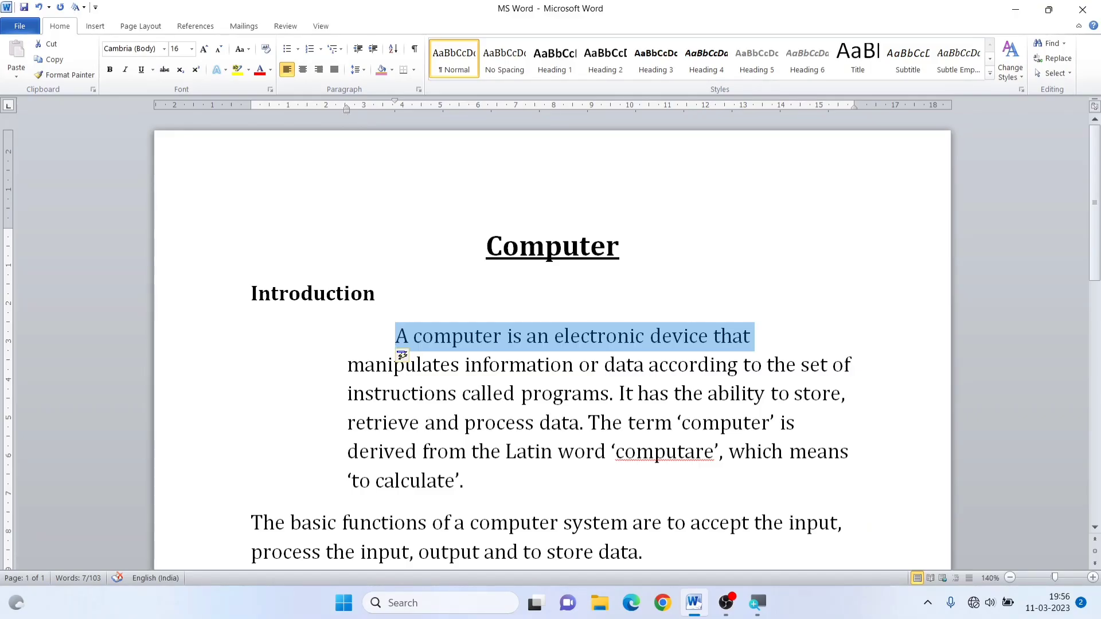
pyautogui.click(402, 355)
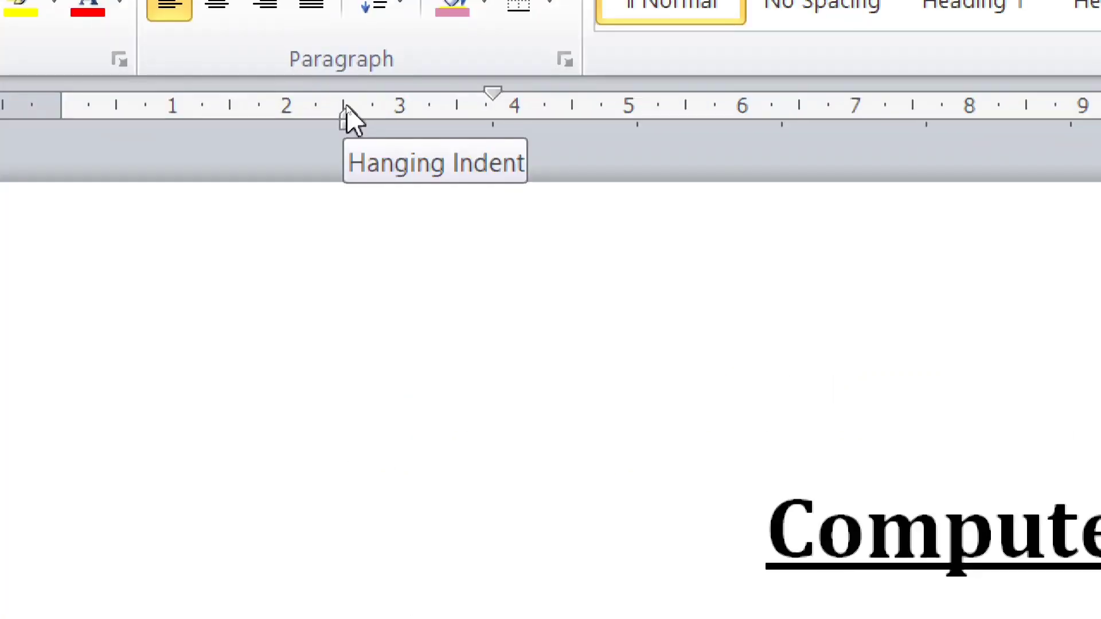
pyautogui.moveTo(350, 116); pyautogui.dragTo(67, 118)
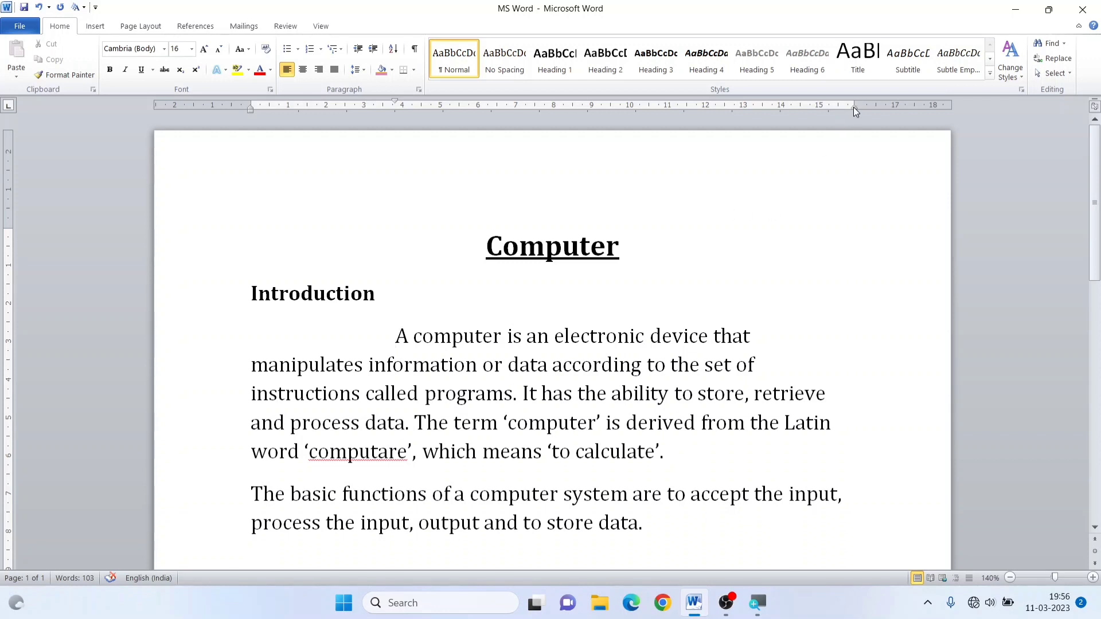
# - Justify the paragraph beginning "A computer is"
pyautogui.moveTo(853, 108)
pyautogui.mouseDown()
pyautogui.moveTo(709, 116)
pyautogui.moveTo(854, 110)
pyautogui.mouseUp()
pyautogui.moveTo(228, 347); pyautogui.dragTo(231, 450)
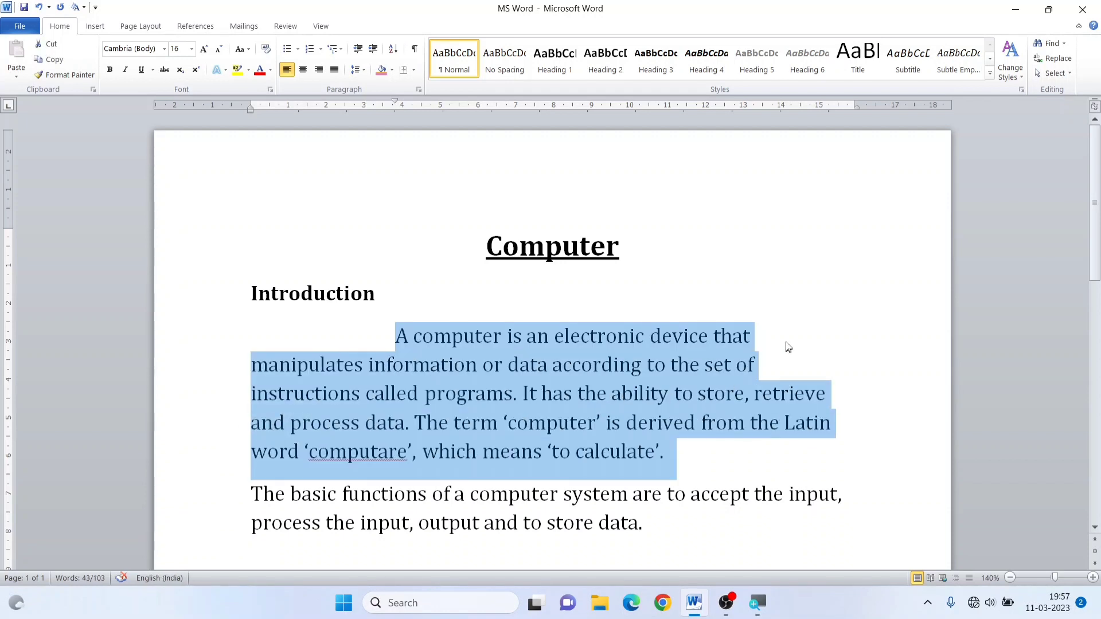
pyautogui.click(787, 347)
pyautogui.press('Down')
pyautogui.press('Down')
pyautogui.press('Down')
pyautogui.press('Down')
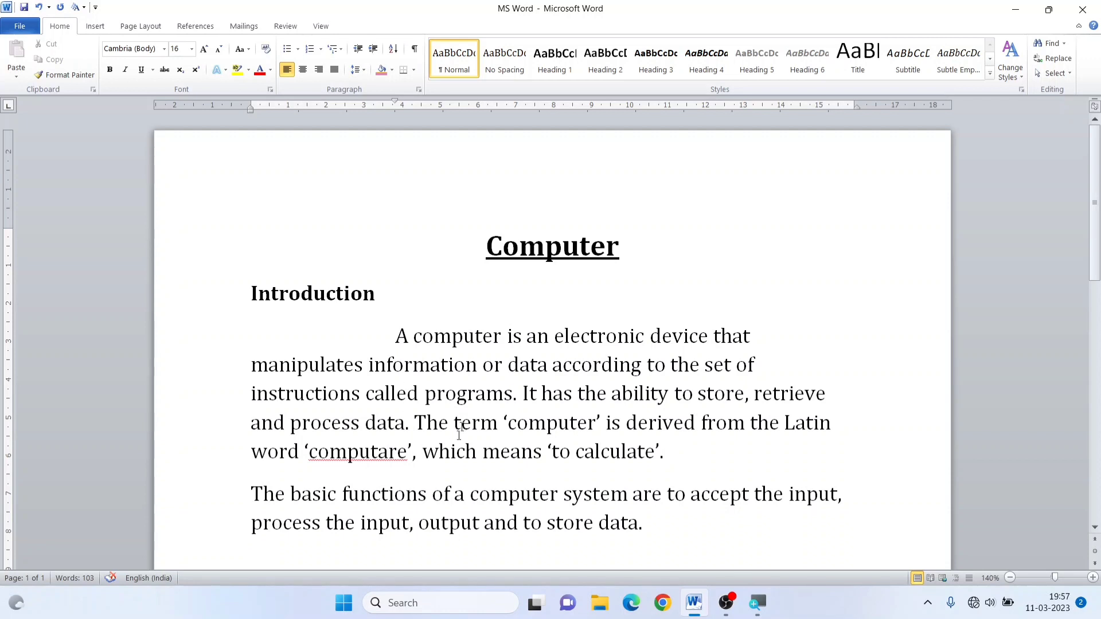
pyautogui.click(336, 69)
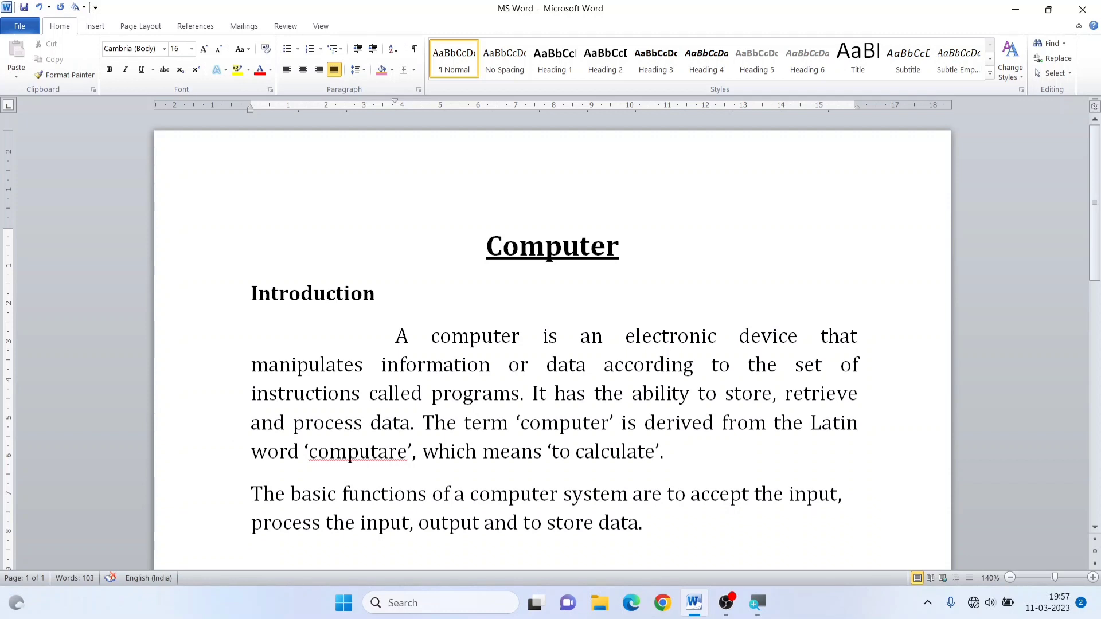
# - Try left, right and centre alignment on the paragraph beginning "A computer is", and return it to justified
pyautogui.click(431, 393)
pyautogui.hotkey('ctrl', 'l')
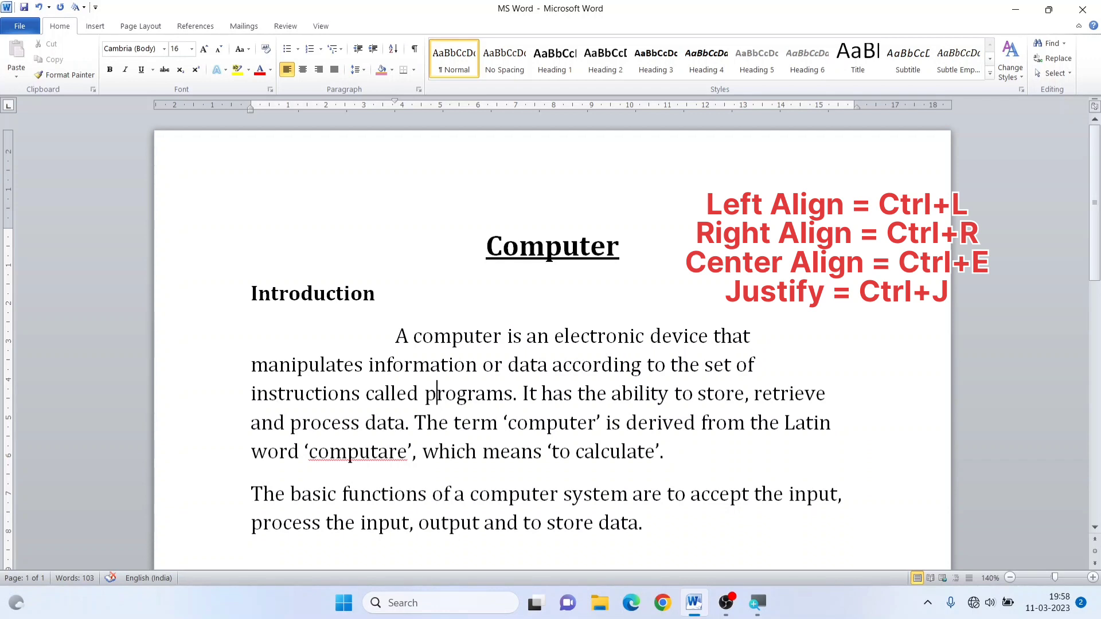
pyautogui.hotkey('ctrl', 'r')
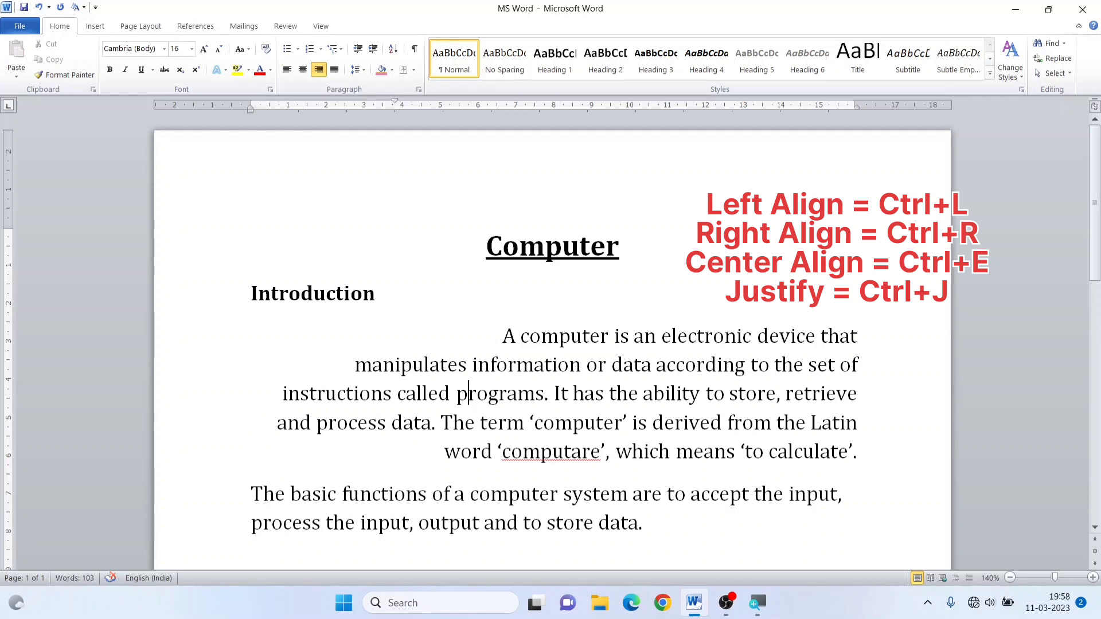
pyautogui.hotkey('ctrl', 'e')
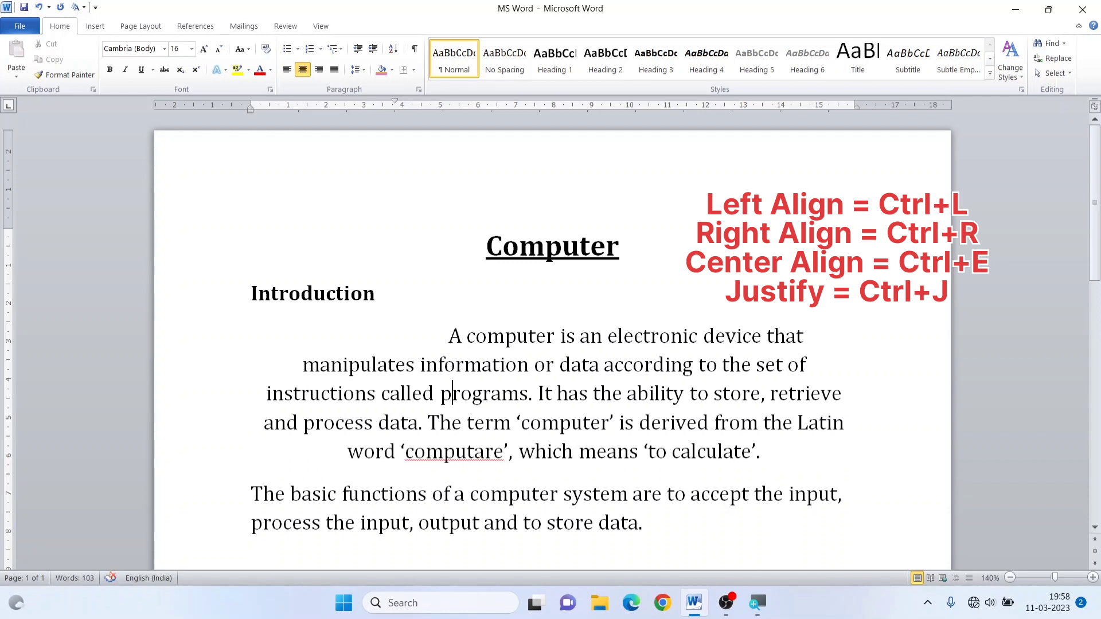
pyautogui.hotkey('ctrl', 'j')
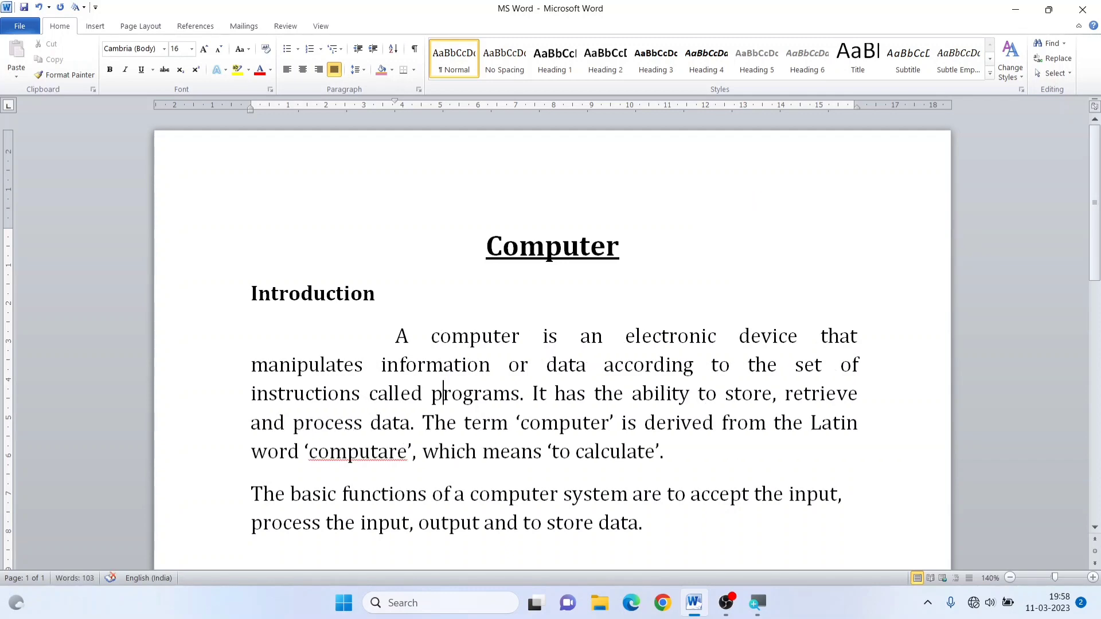
# - Cycle the paragraph beginning "A computer is" twice through left, centre, right and justified alignment, ending on justified
pyautogui.scroll(-2, 510, 434)
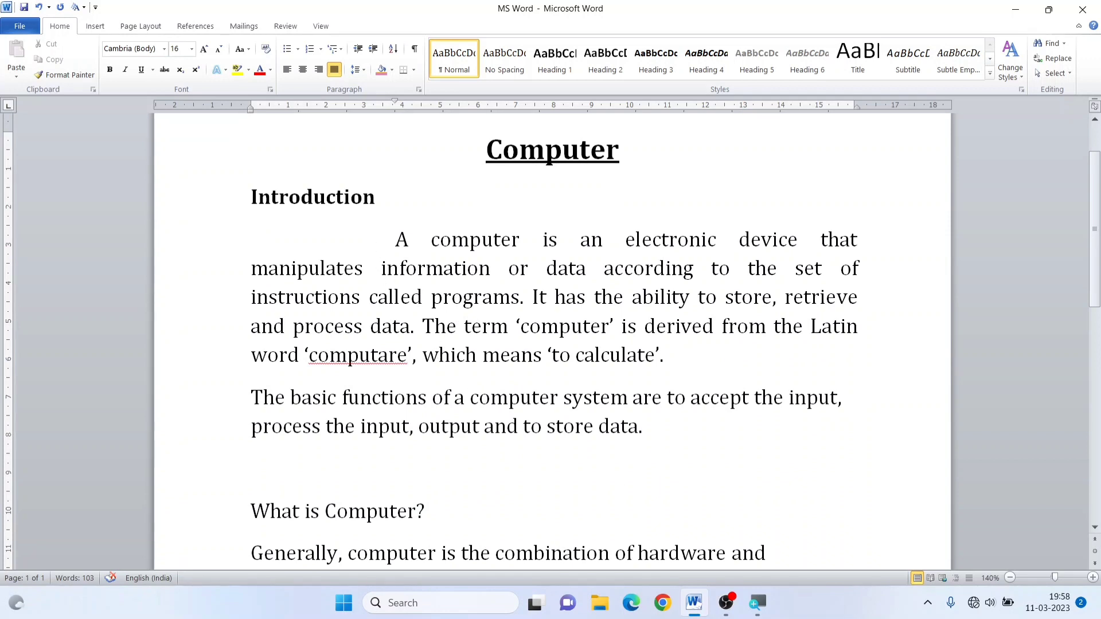
pyautogui.click(287, 70)
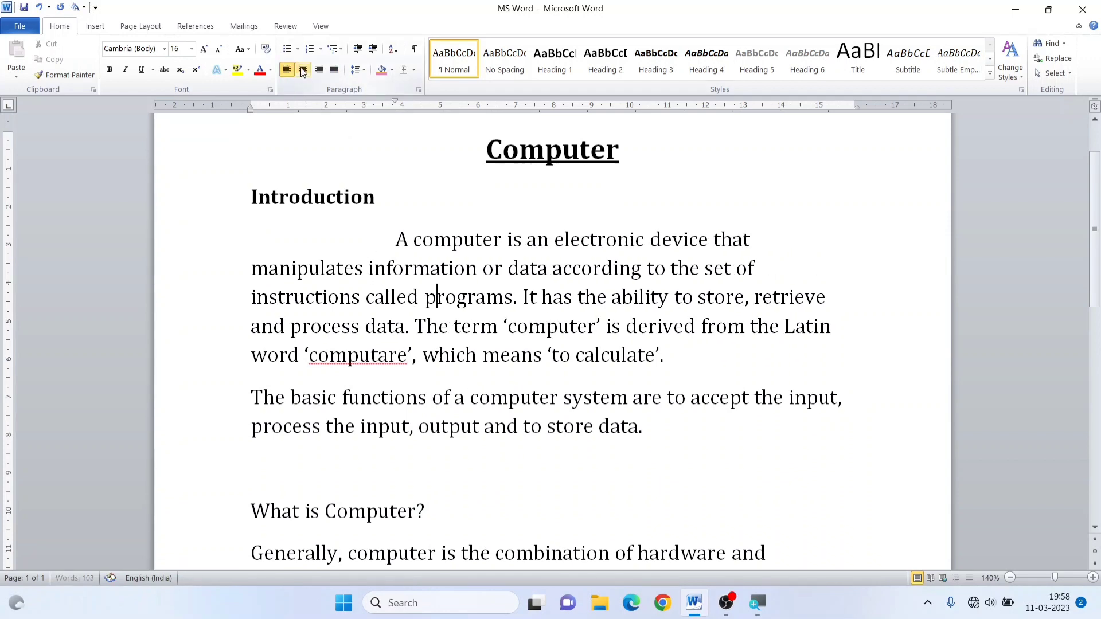
pyautogui.click(303, 70)
pyautogui.click(319, 69)
pyautogui.click(335, 69)
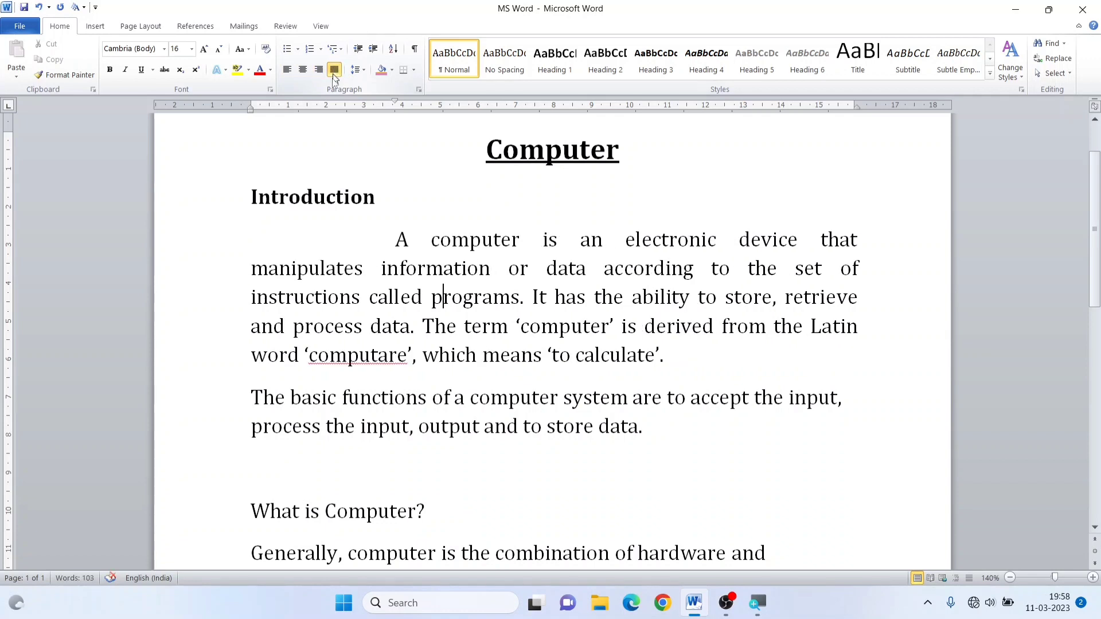
pyautogui.click(287, 70)
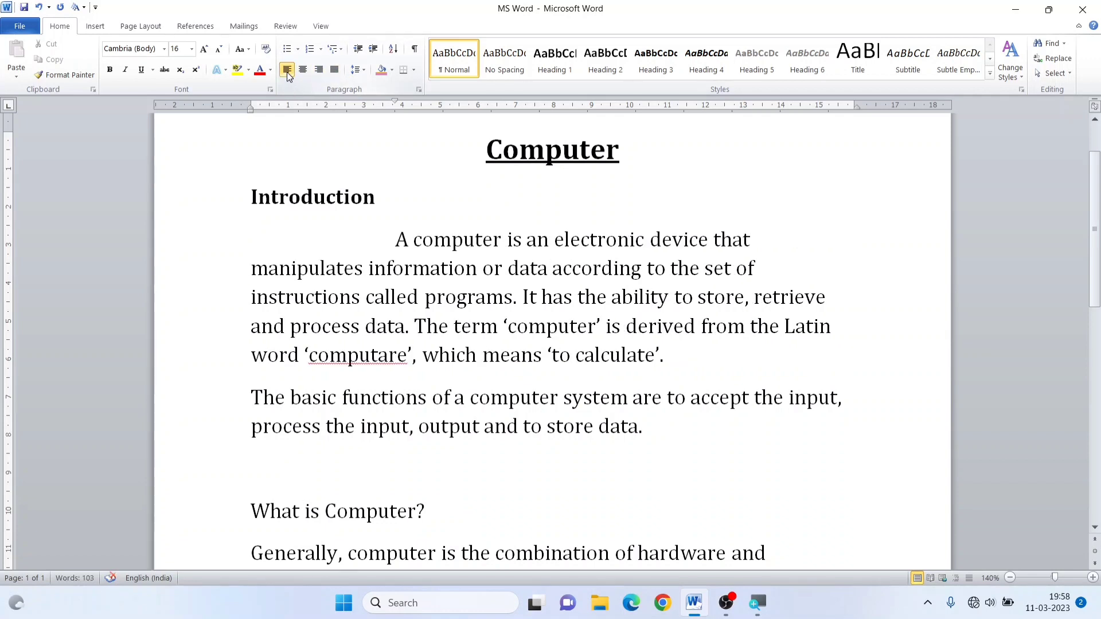
pyautogui.click(303, 69)
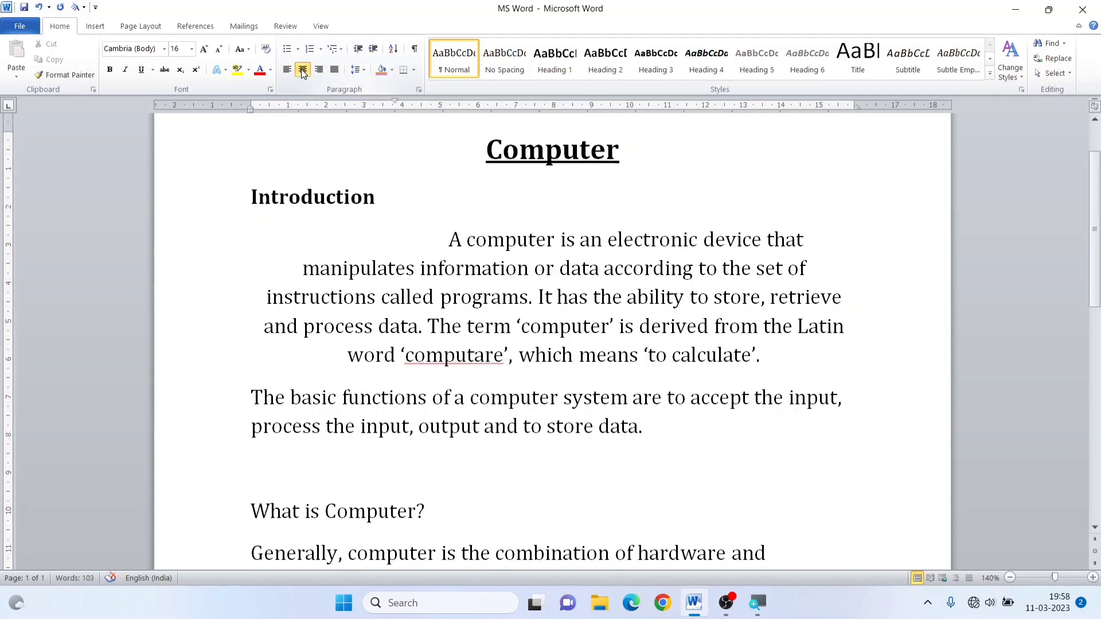
pyautogui.click(319, 71)
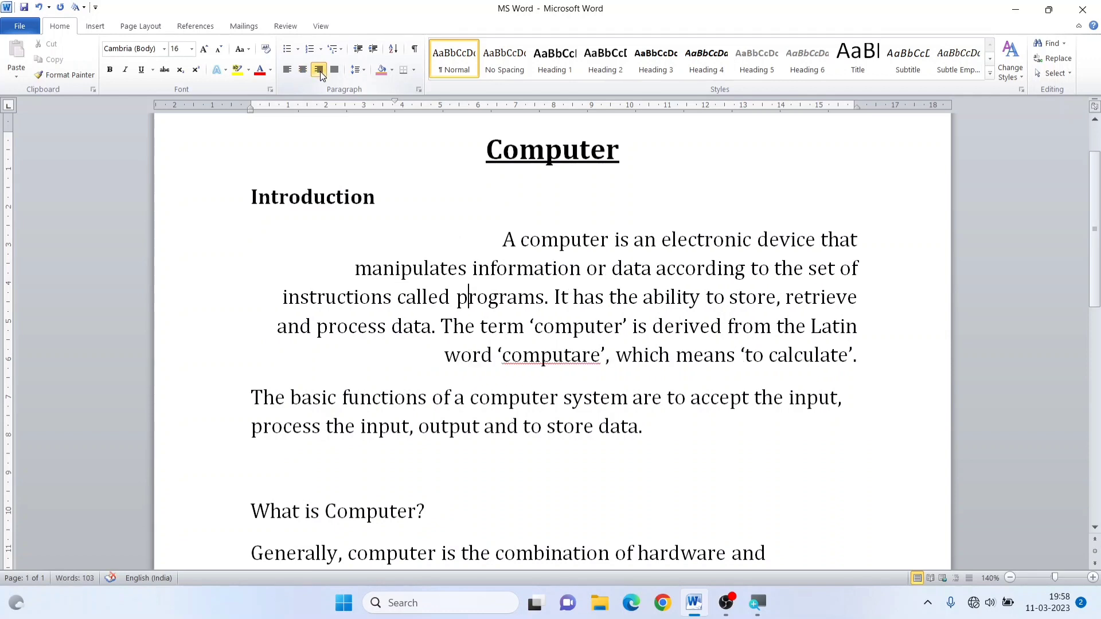
pyautogui.click(334, 70)
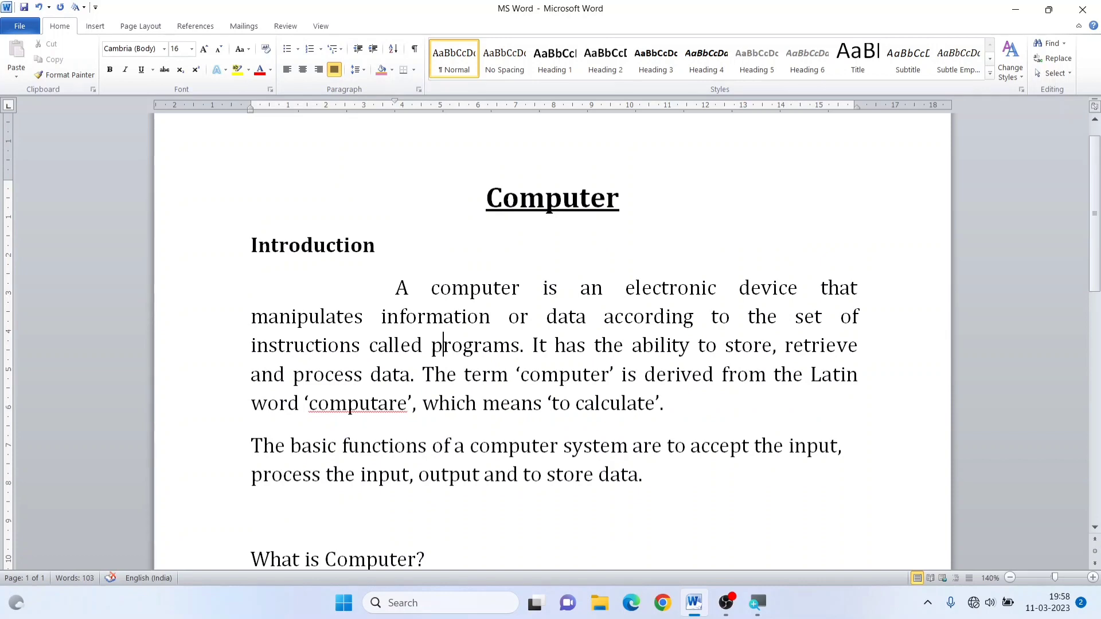
# - Indent the first line of the paragraph beginning "The basic functions" to about 3.8 on the ruler, keeping its remaining lines at 0
pyautogui.scroll(-3, 523, 359)
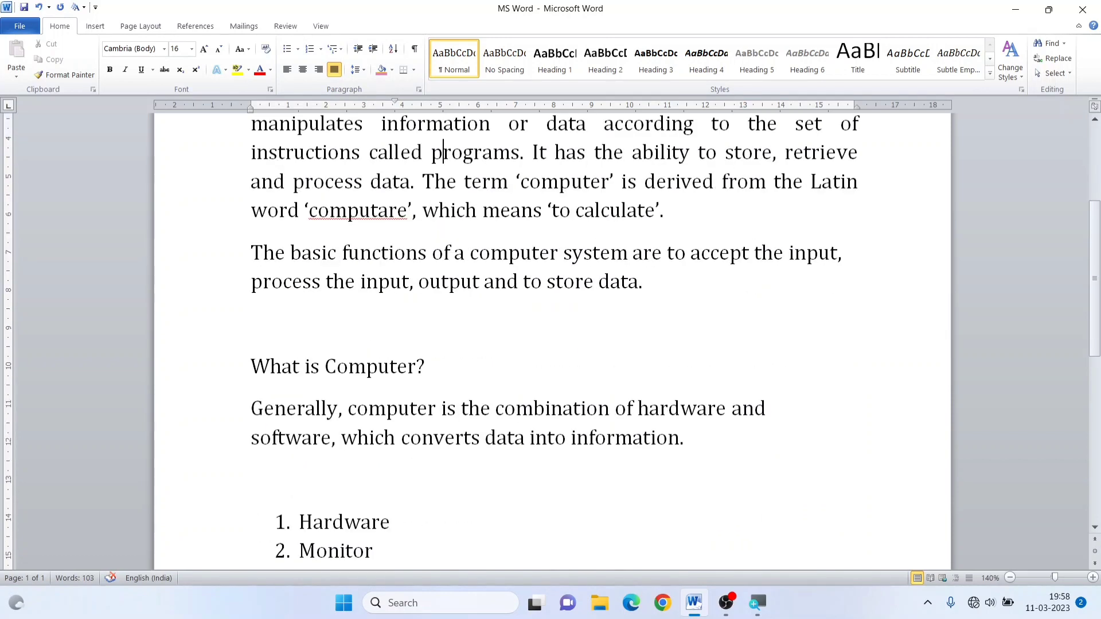
pyautogui.click(523, 282)
pyautogui.scroll(1, 505, 300)
pyautogui.click(264, 350)
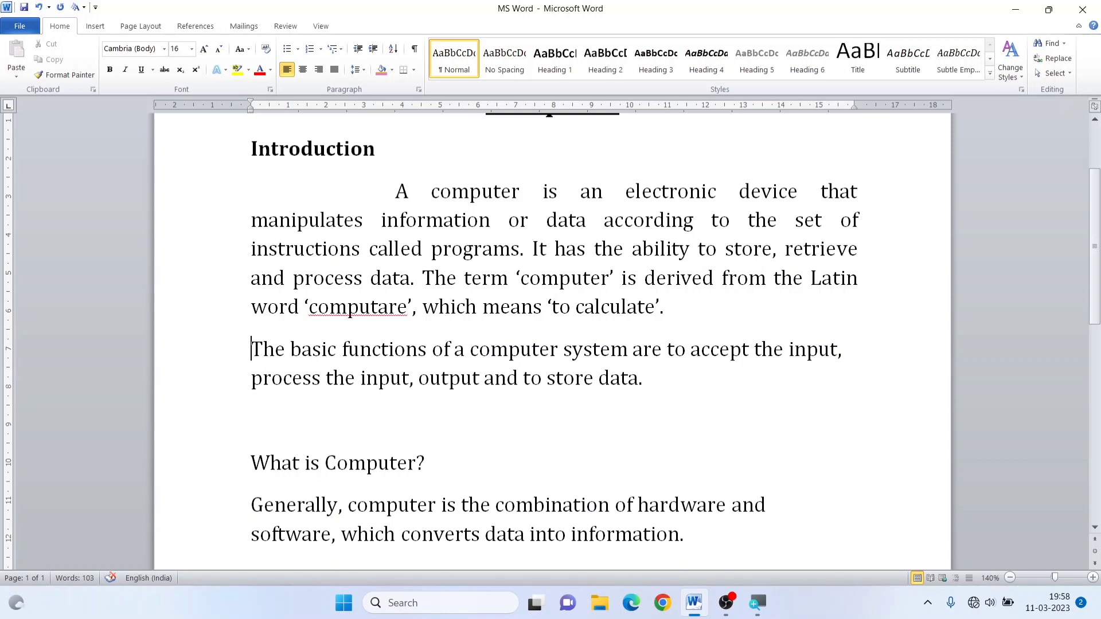
pyautogui.press('Tab')
pyautogui.press('Tab')
pyautogui.press('Tab')
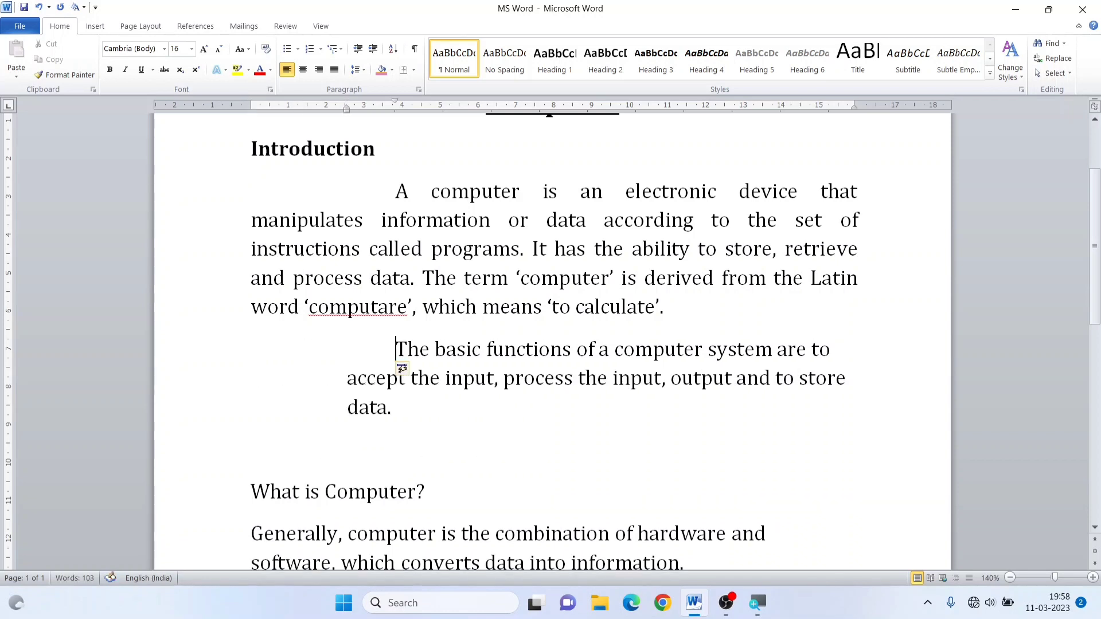
pyautogui.moveTo(348, 107); pyautogui.dragTo(252, 111)
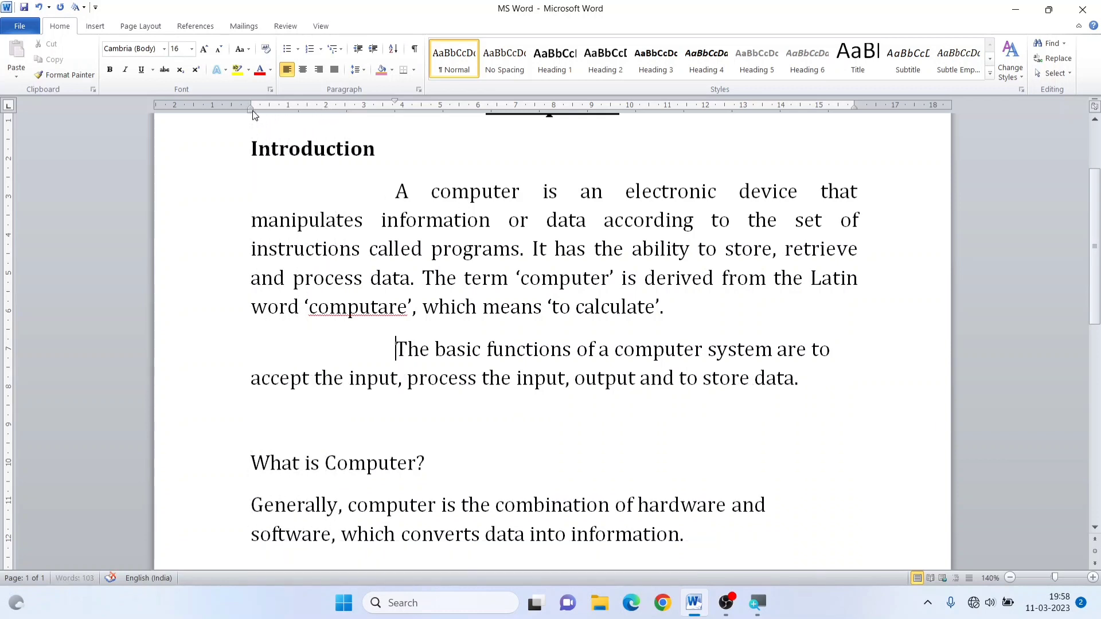
# - Justify the paragraph beginning "The basic functions"
pyautogui.click(654, 356)
pyautogui.hotkey('ctrl', 'j')
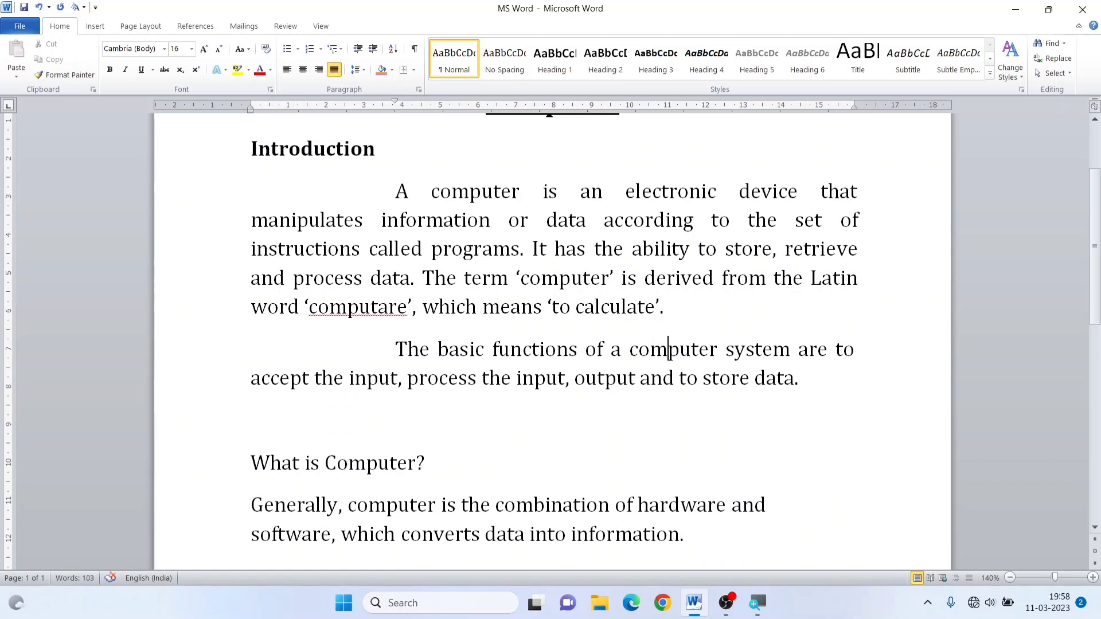
pyautogui.scroll(2, 552, 338)
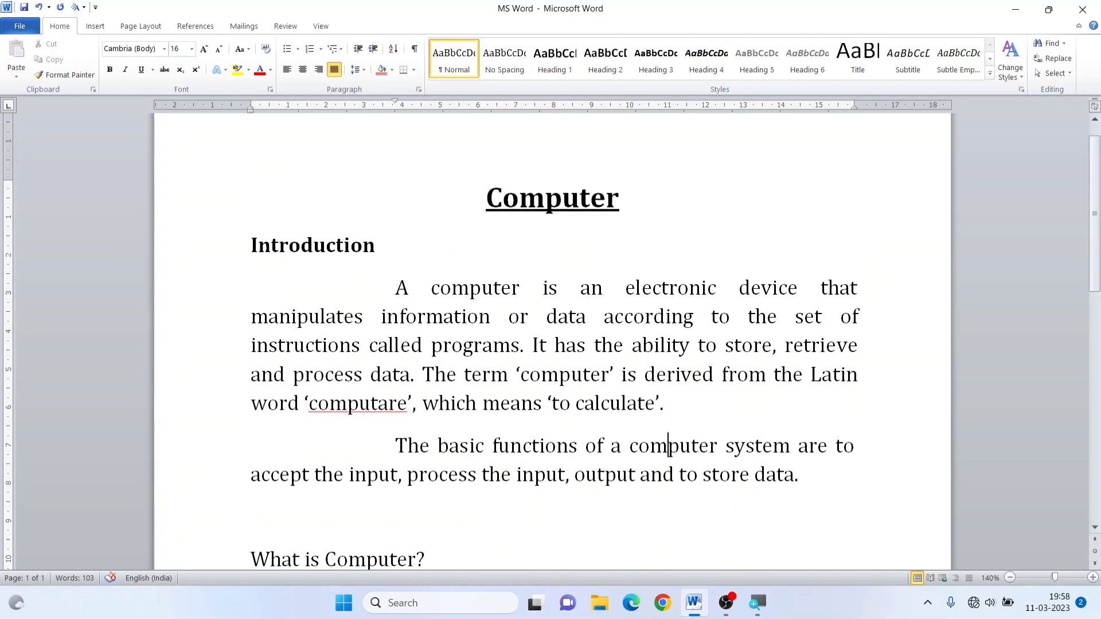
pyautogui.scroll(-5, 553, 338)
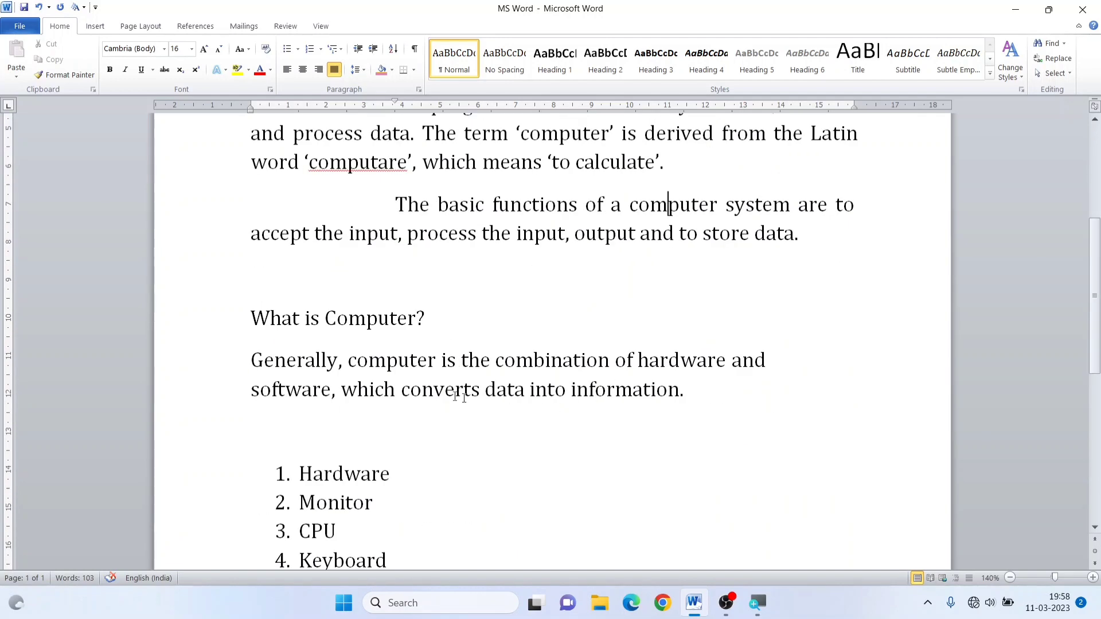
pyautogui.click(338, 318)
pyautogui.click(358, 389)
pyautogui.scroll(4, 552, 338)
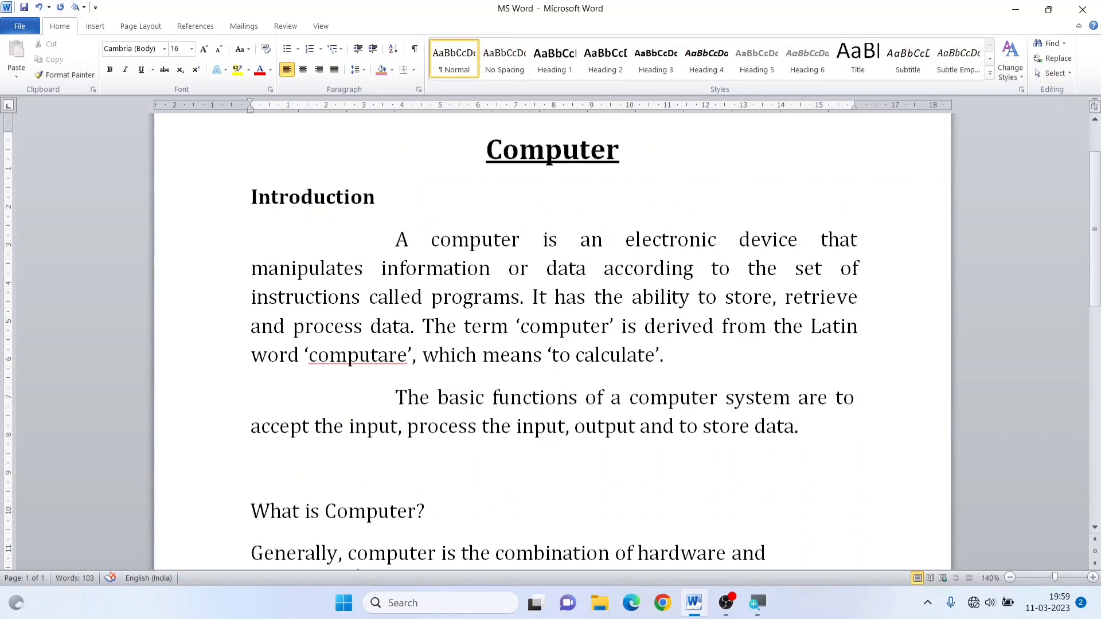
pyautogui.scroll(1, 375, 346)
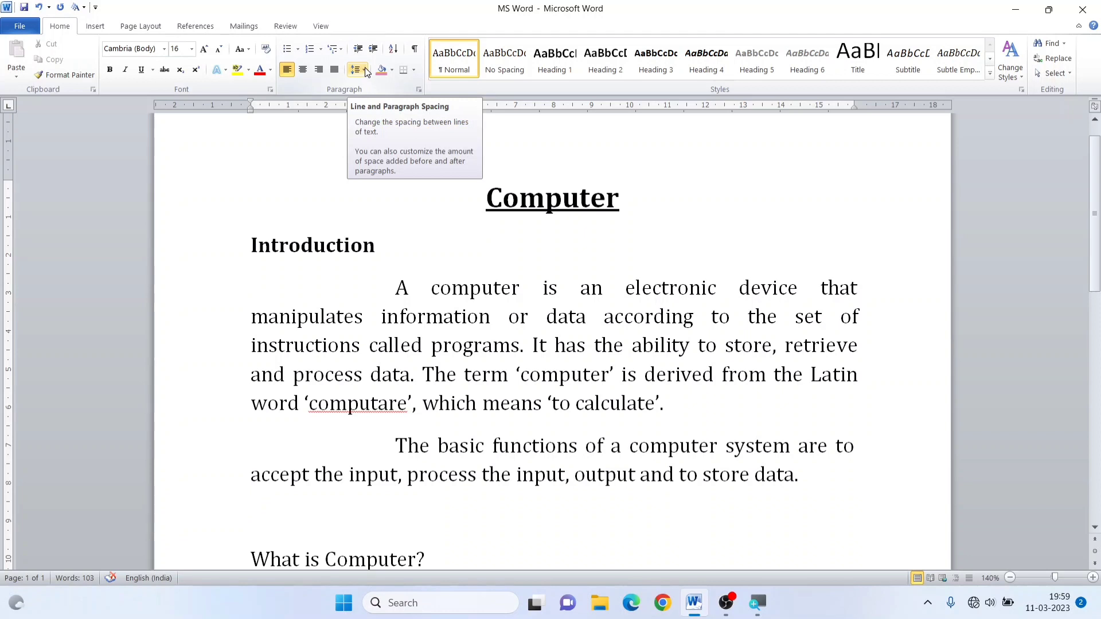
# - Try a line spacing of 1.0 on the paragraph beginning "A computer is", and set it back to 1.15
pyautogui.scroll(-1, 376, 135)
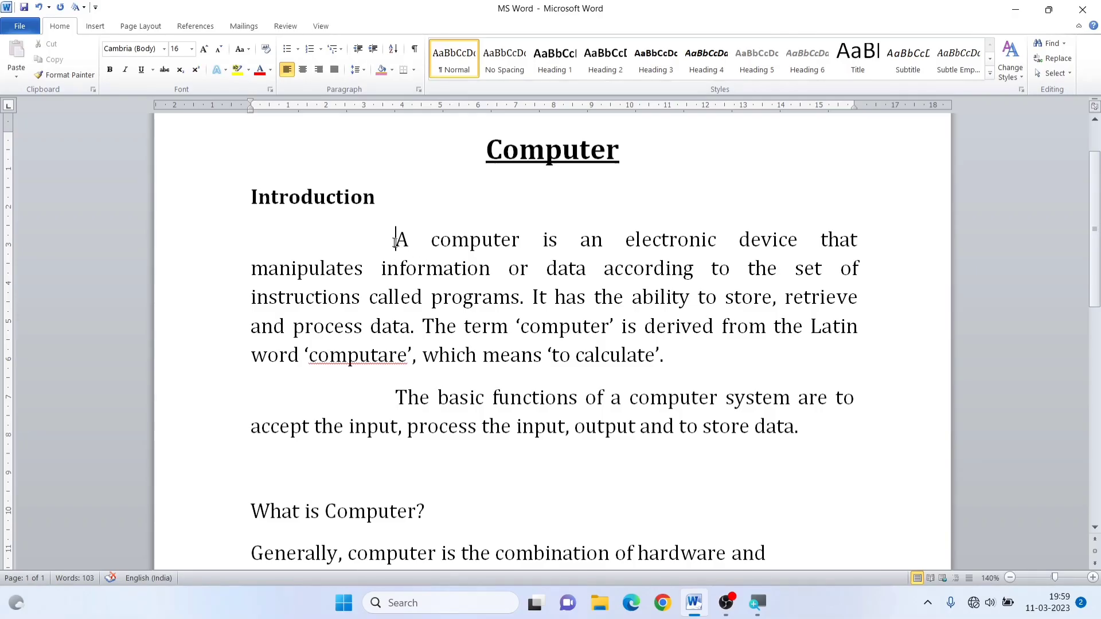
pyautogui.moveTo(398, 238); pyautogui.dragTo(683, 347)
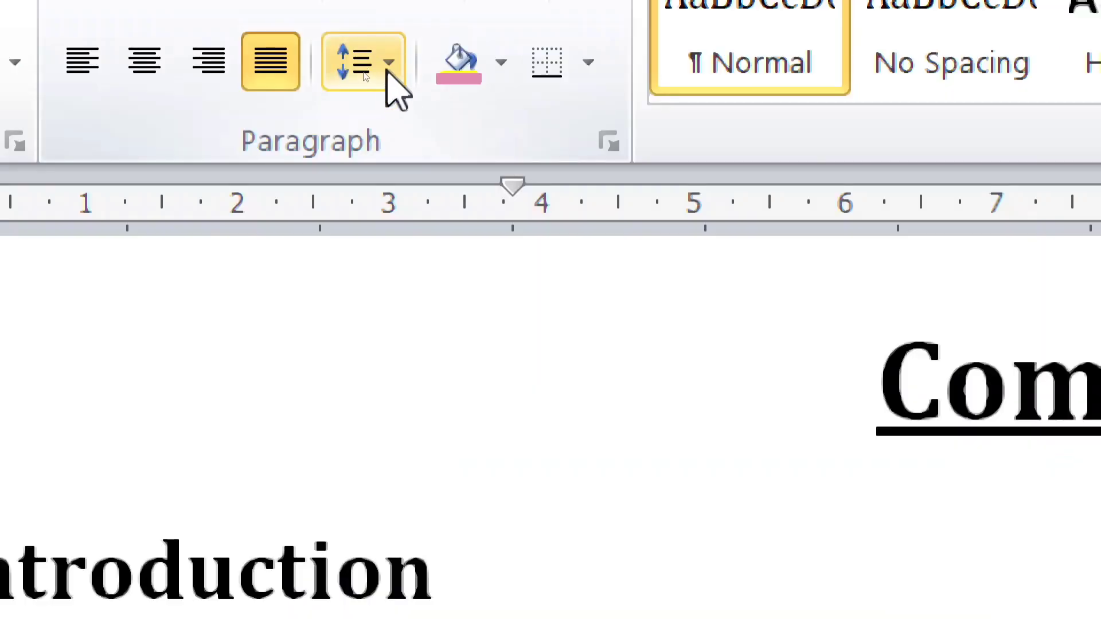
pyautogui.click(388, 62)
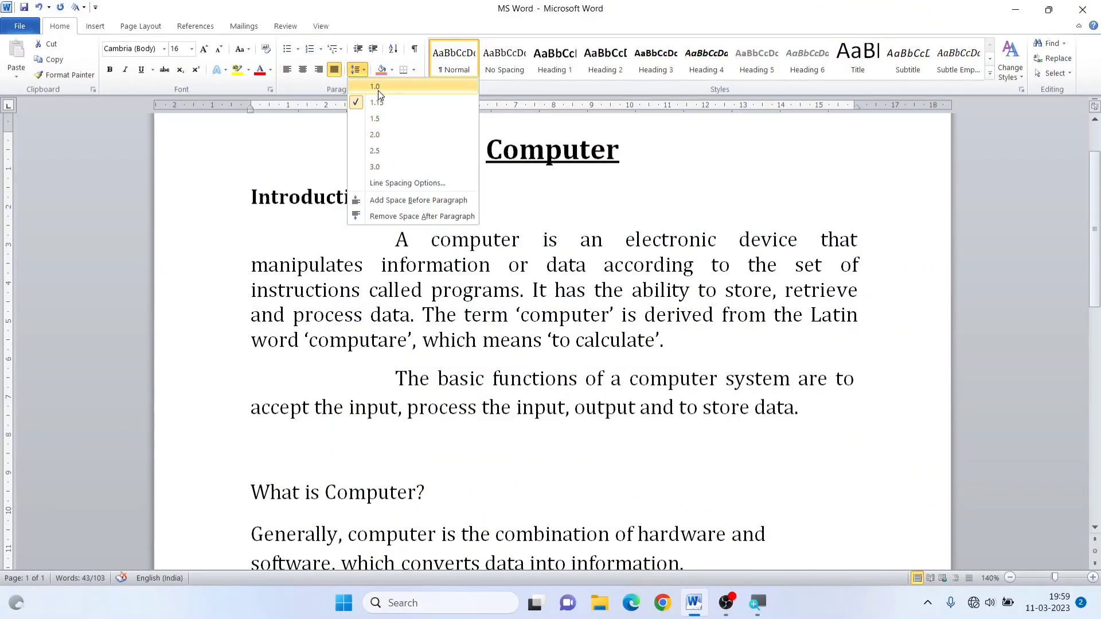
pyautogui.click(378, 89)
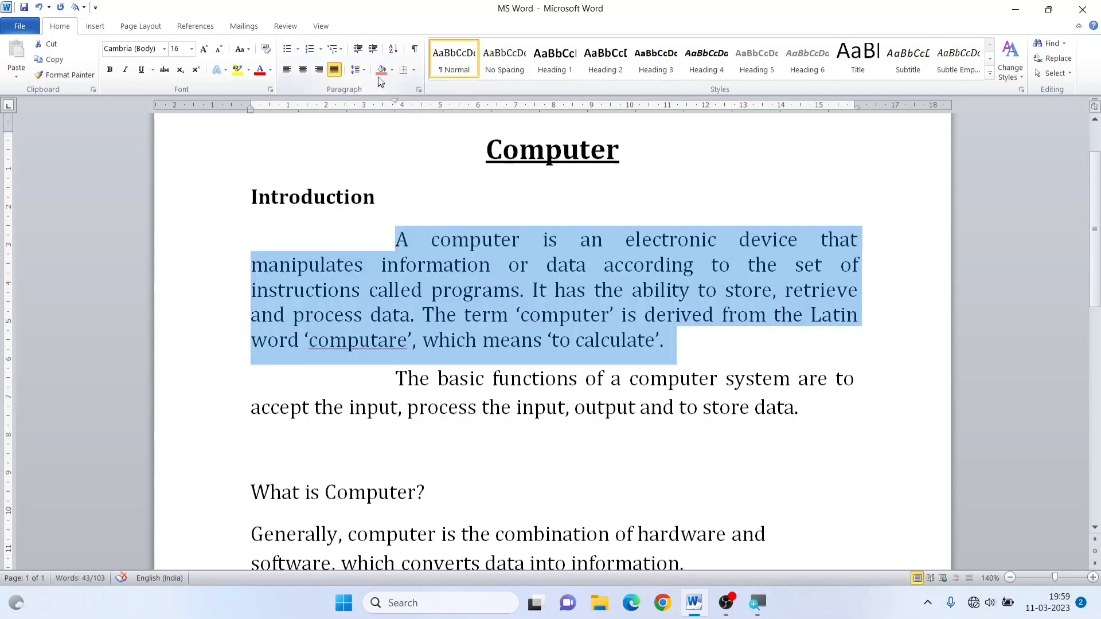
pyautogui.click(361, 74)
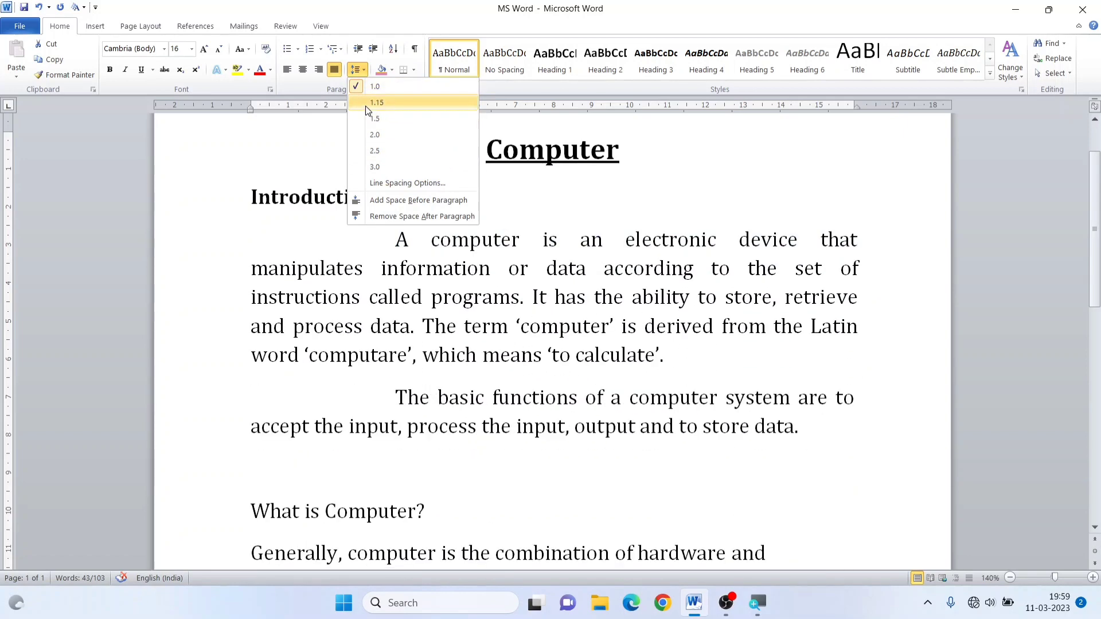
pyautogui.click(367, 104)
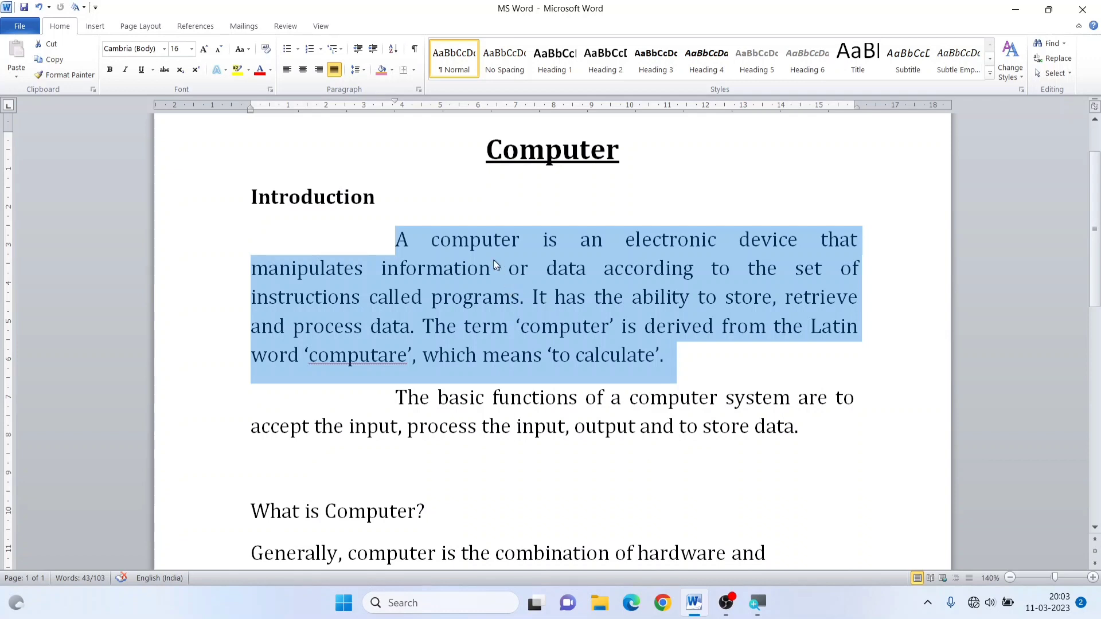
# - Remove the space after the paragraph beginning "A computer is" and add it back
pyautogui.click(365, 72)
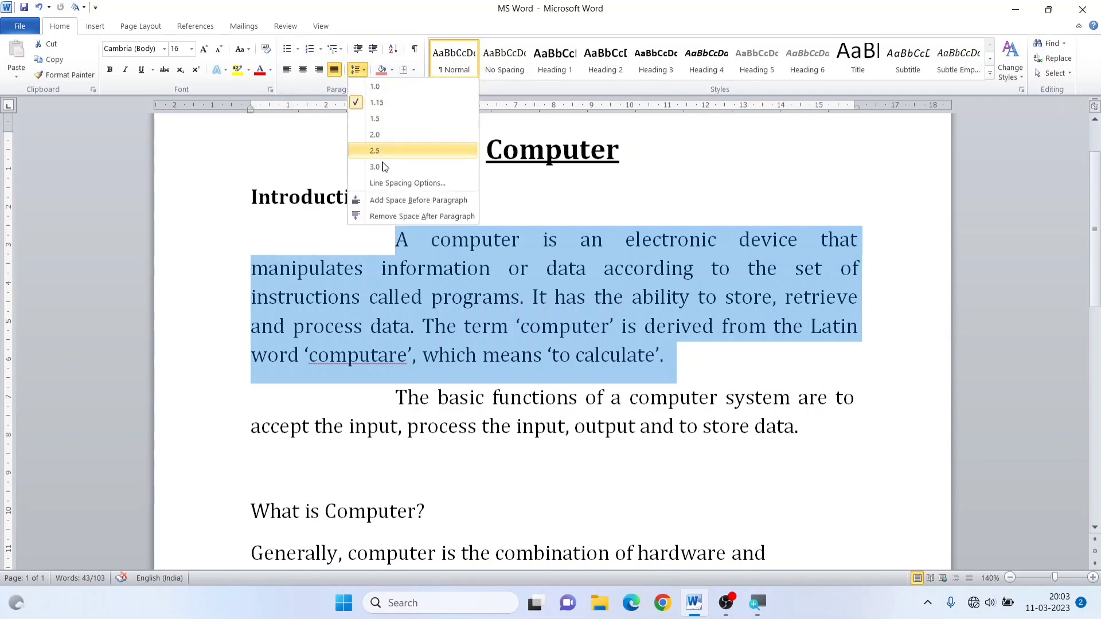
pyautogui.click(425, 214)
pyautogui.moveTo(481, 352); pyautogui.dragTo(486, 364)
pyautogui.moveTo(683, 359); pyautogui.dragTo(251, 357)
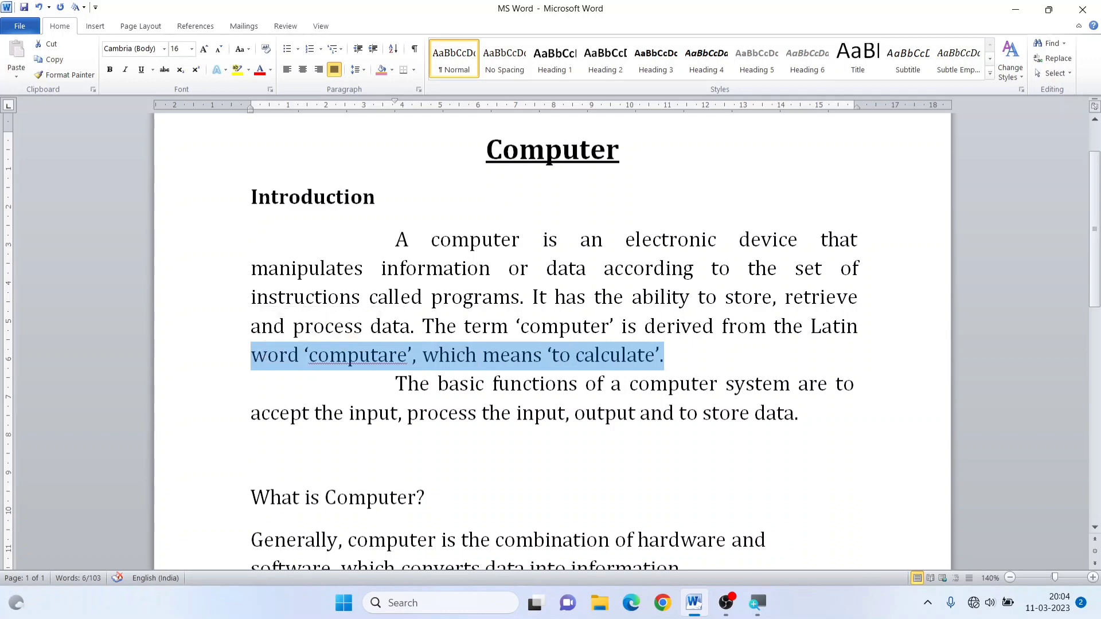
pyautogui.click(366, 71)
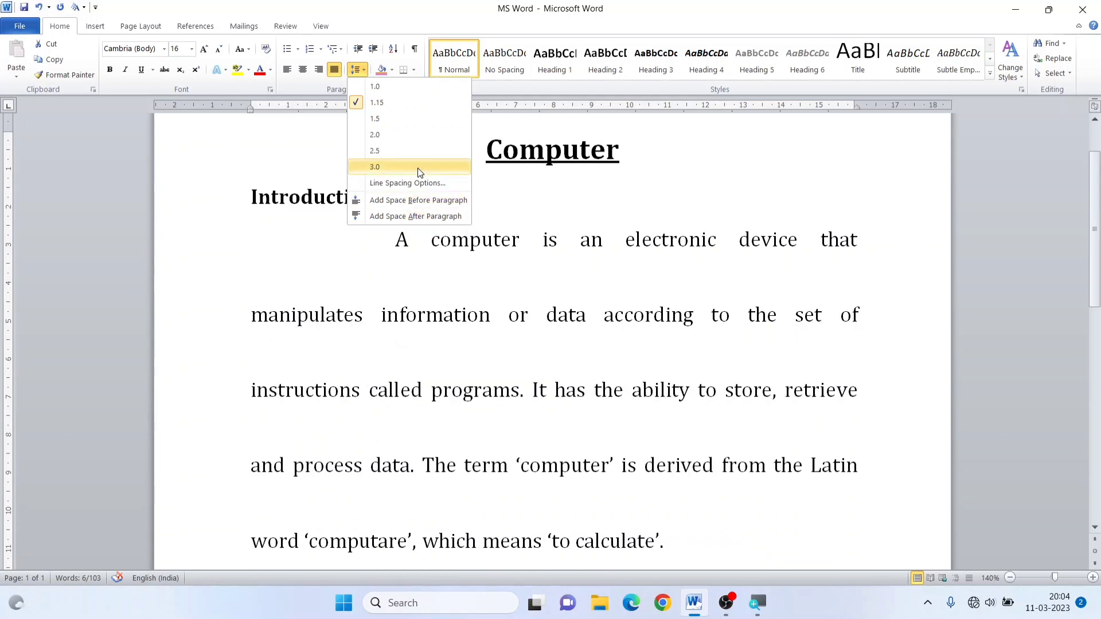
pyautogui.click(415, 214)
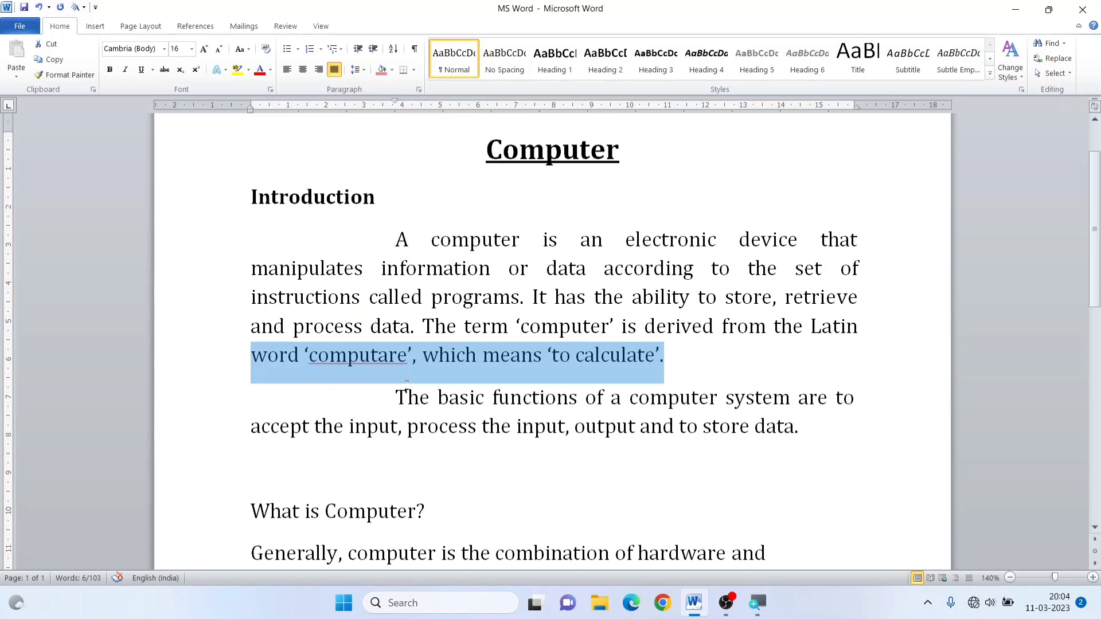
pyautogui.click(407, 370)
pyautogui.click(452, 240)
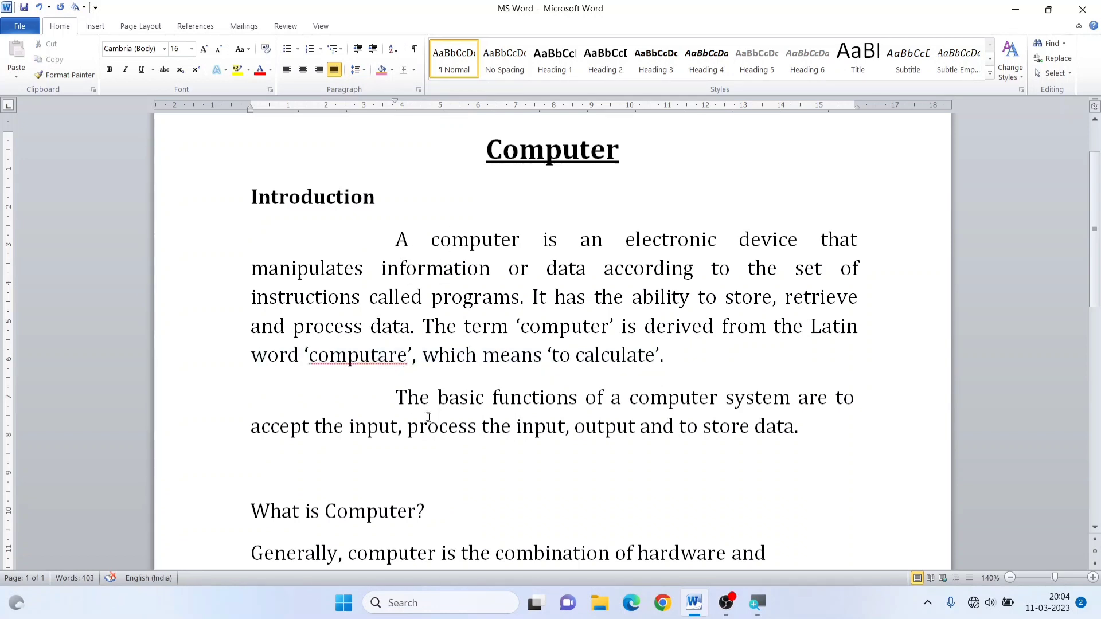
# - Add space before the paragraph beginning "The basic functions" and keep its line spacing at 1.15
pyautogui.moveTo(396, 397); pyautogui.dragTo(492, 404)
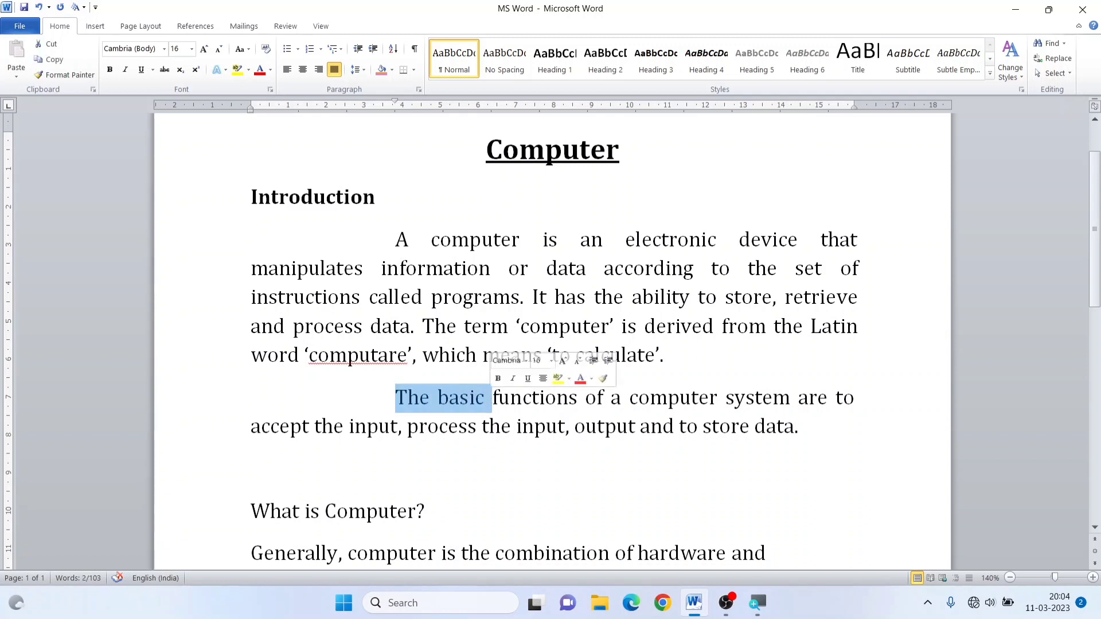
pyautogui.click(356, 70)
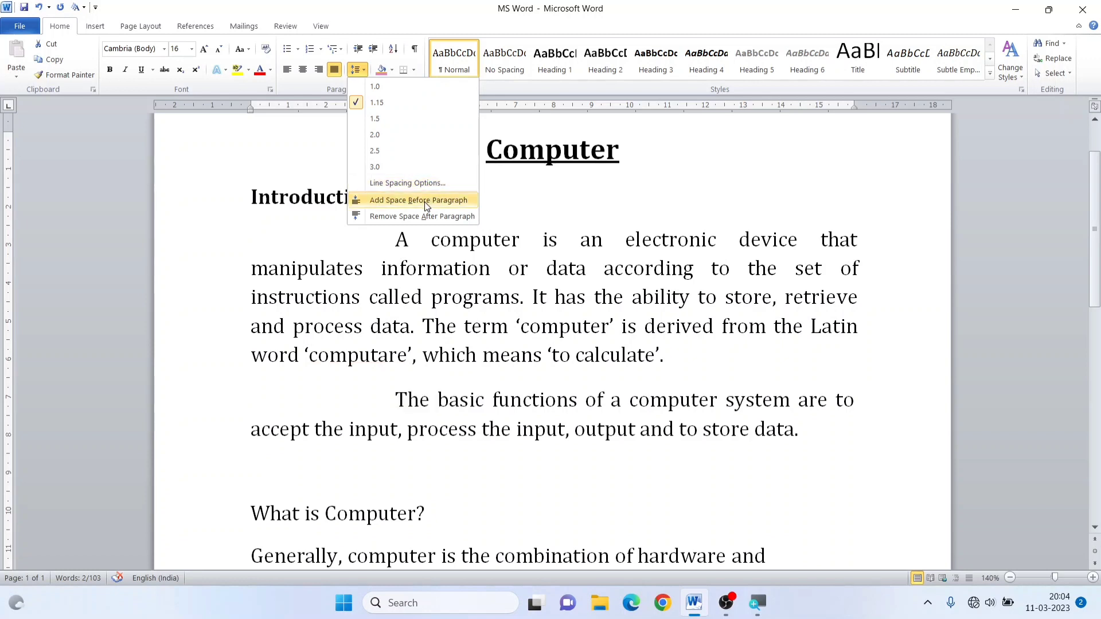
pyautogui.click(424, 202)
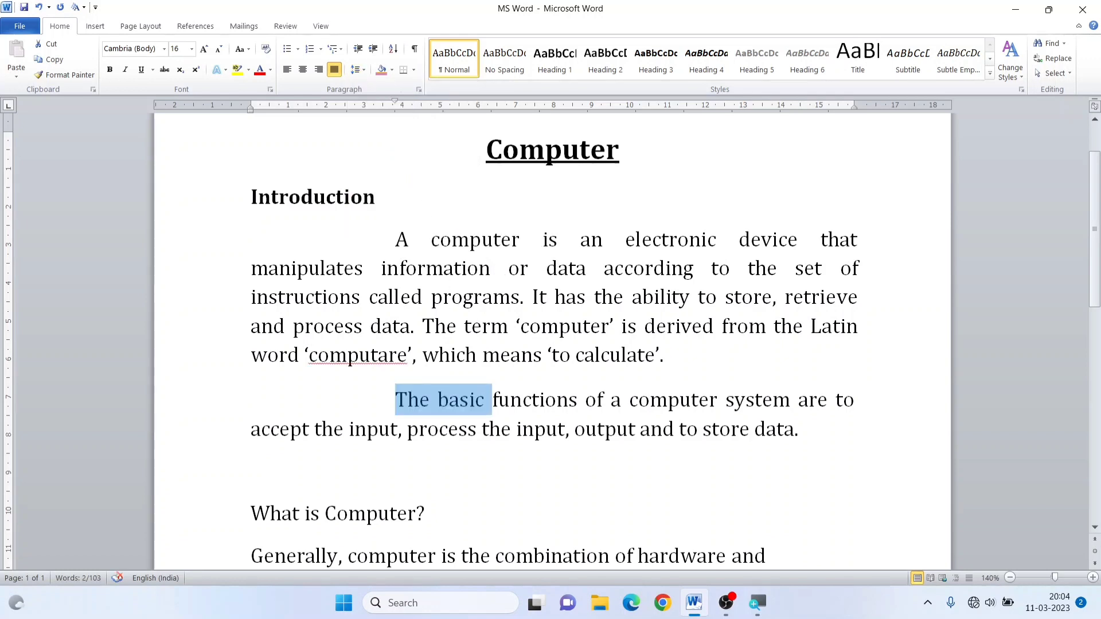
pyautogui.click(365, 69)
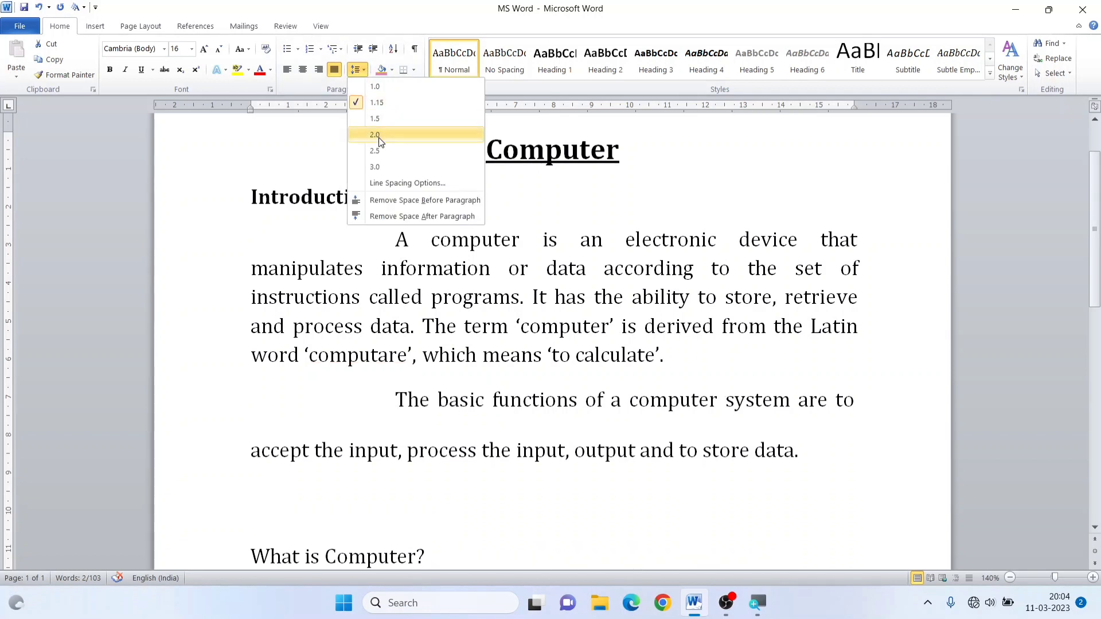
pyautogui.click(383, 104)
# - Reapply a line spacing of 1.15 to the paragraph beginning "A computer is"
pyautogui.moveTo(425, 269); pyautogui.dragTo(443, 270)
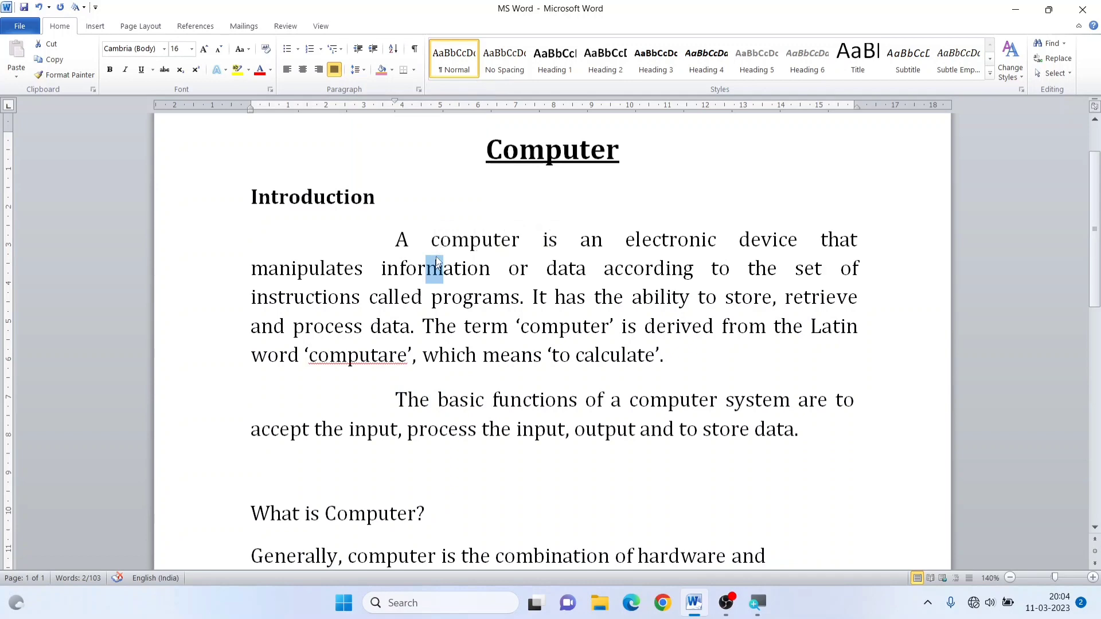
pyautogui.click(365, 70)
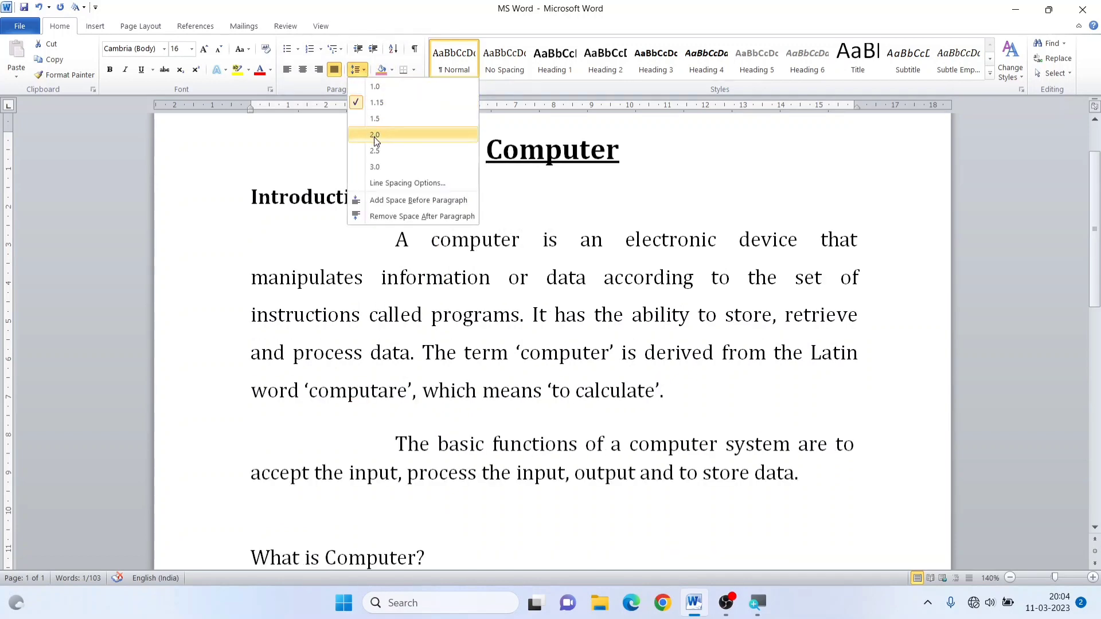
pyautogui.click(367, 103)
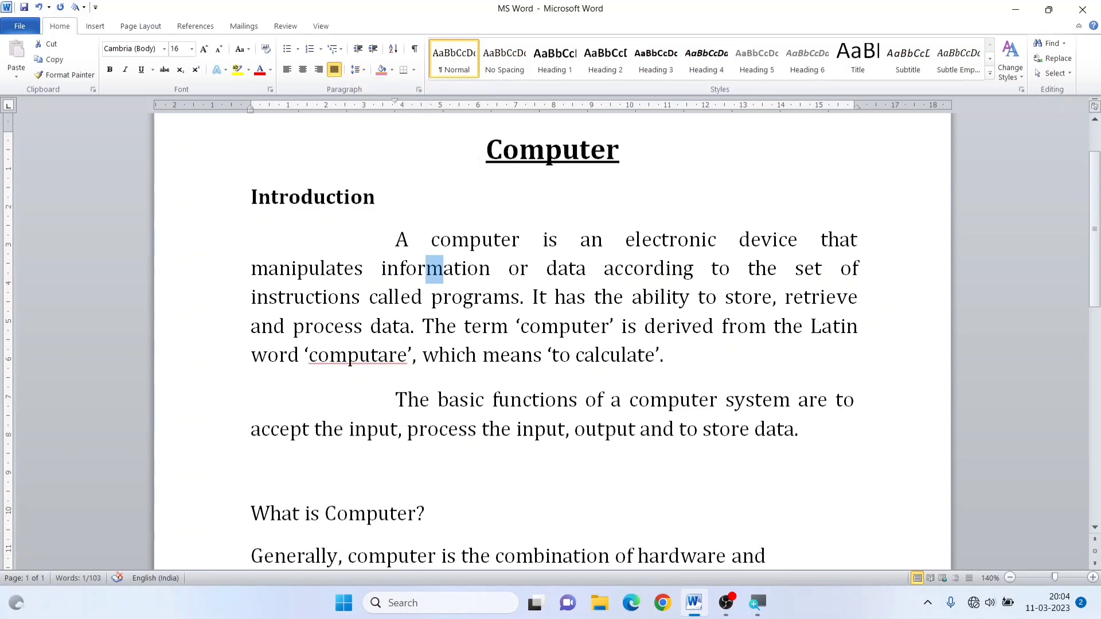
pyautogui.click(517, 327)
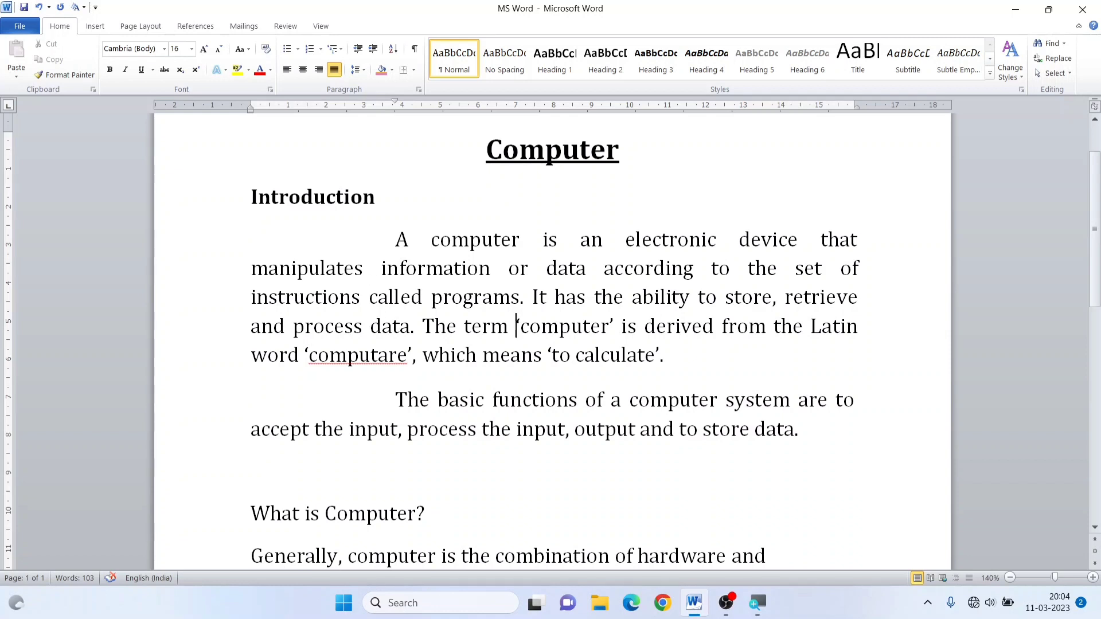
# - Shade the "Introduction" heading paragraph with the dark red theme color
pyautogui.moveTo(253, 195); pyautogui.dragTo(674, 362)
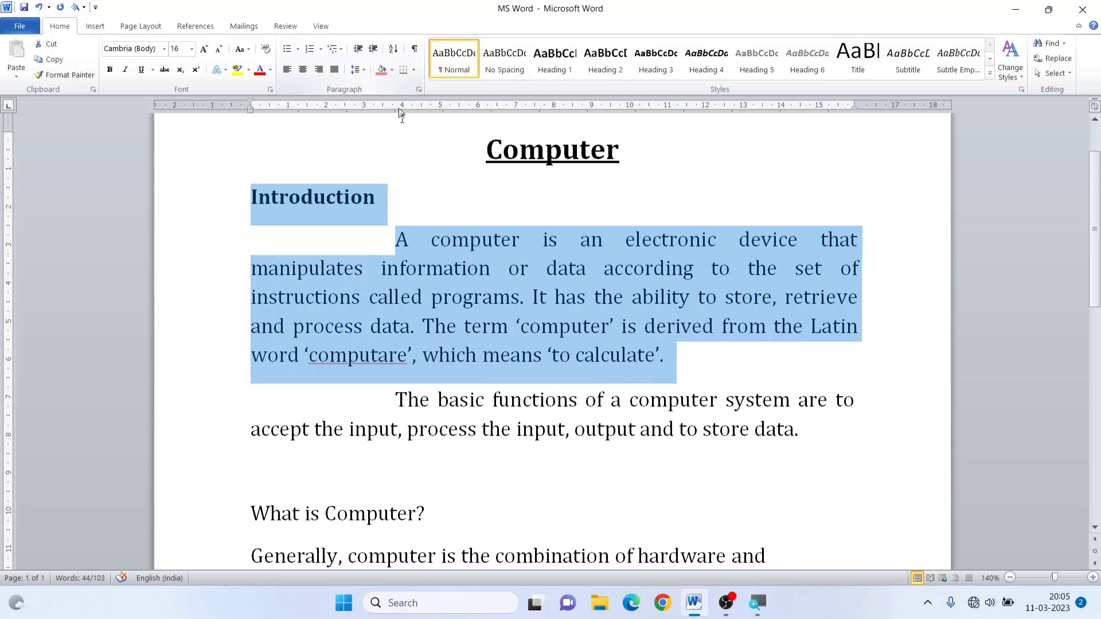
pyautogui.click(384, 209)
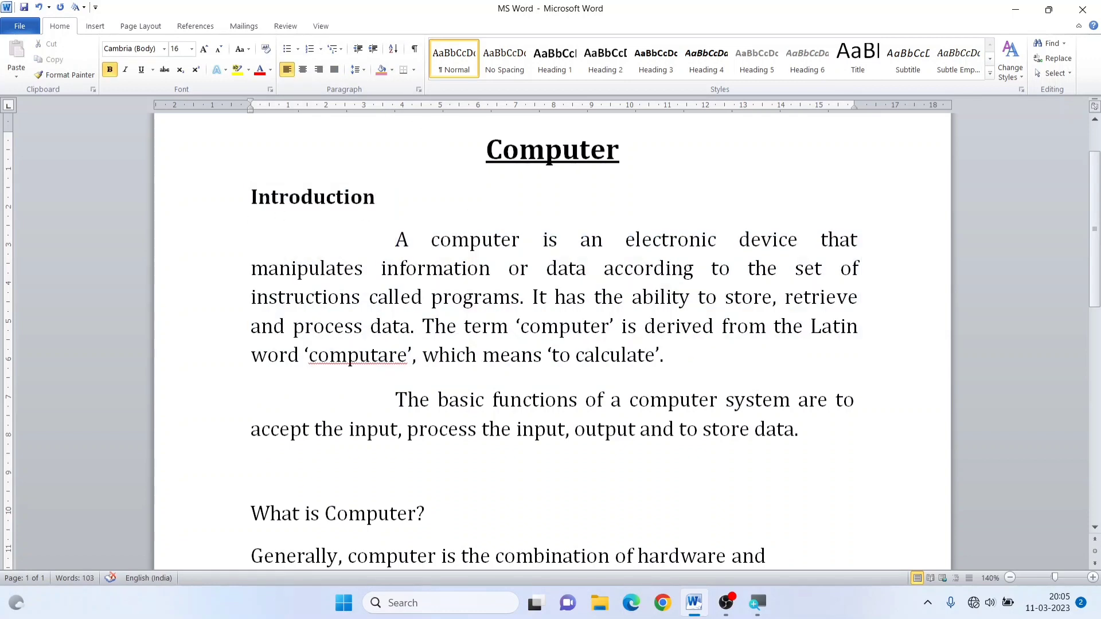
pyautogui.press('Home')
pyautogui.hotkey('shift', 'End')
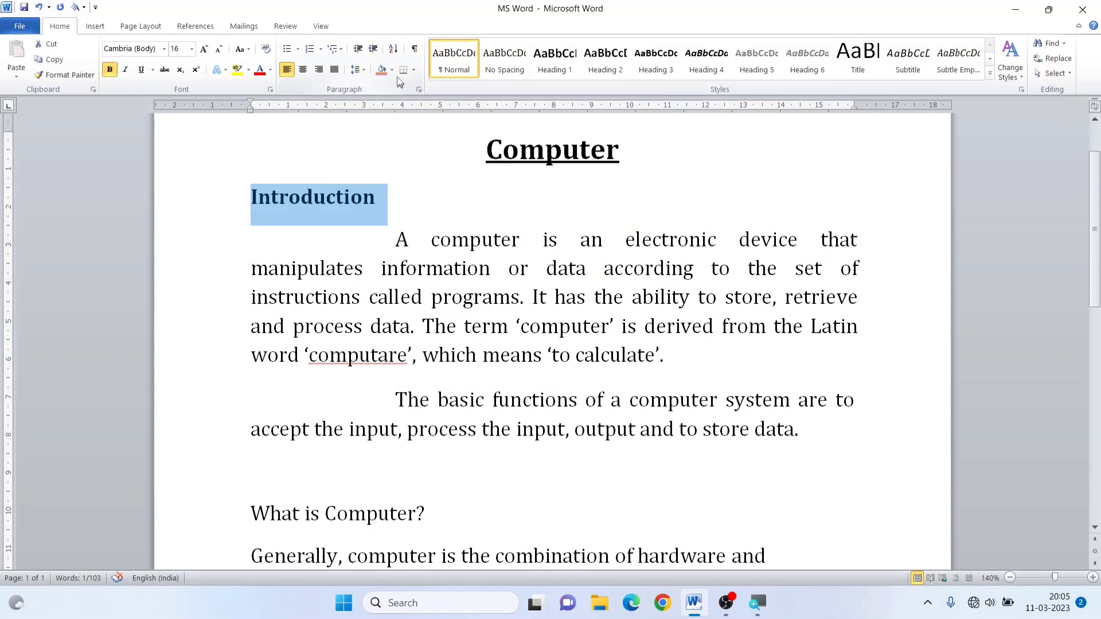
pyautogui.click(393, 70)
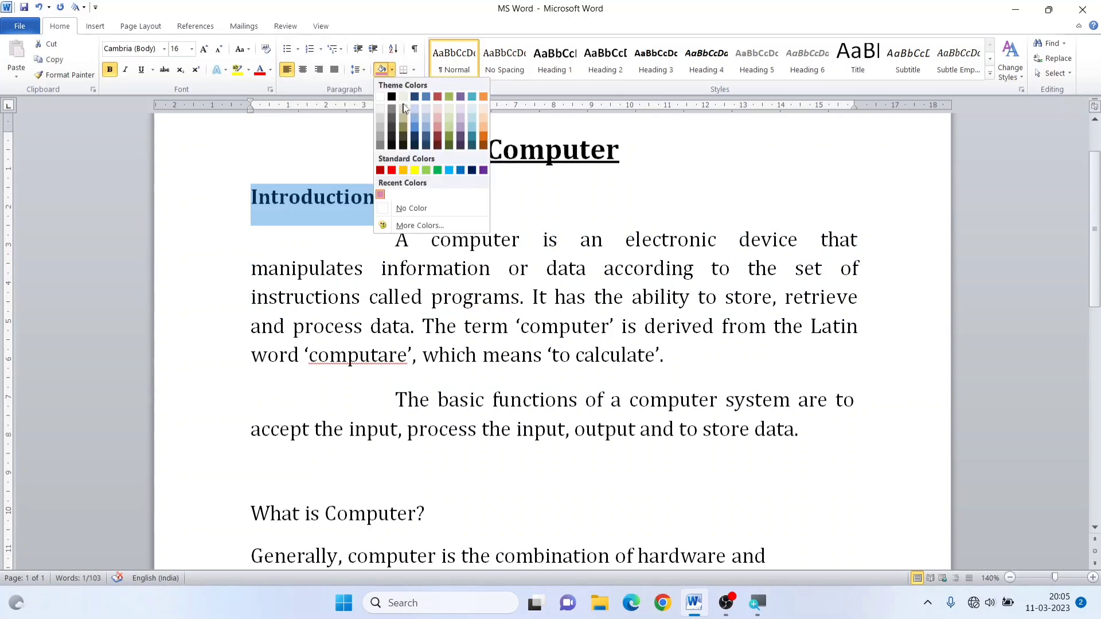
pyautogui.click(438, 140)
pyautogui.click(364, 253)
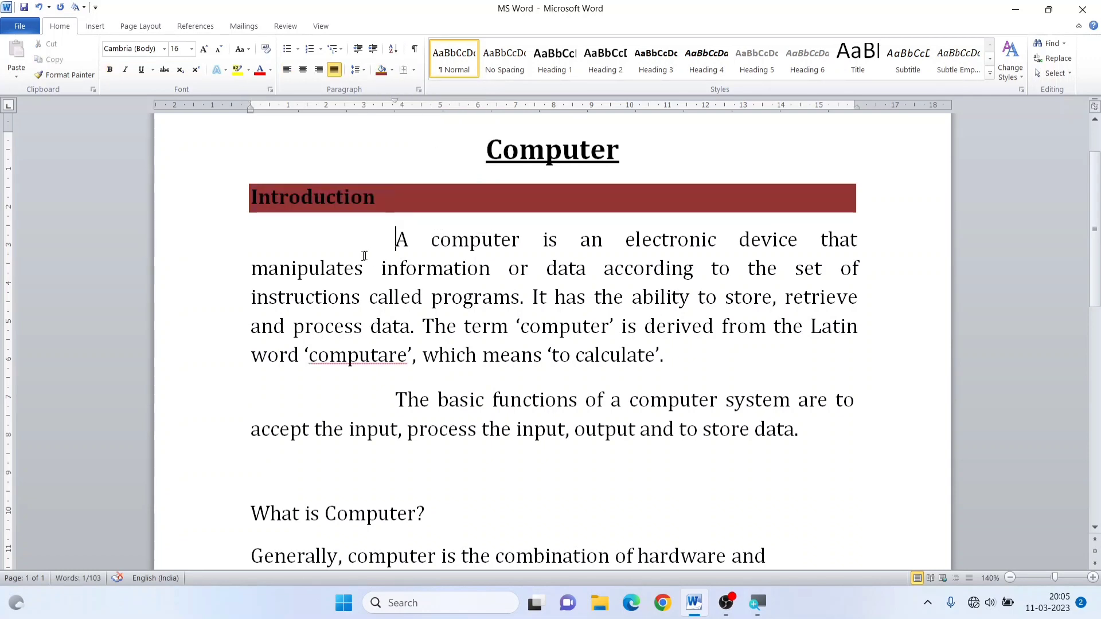
# - Shade the paragraph beginning "A computer is" with the darker olive green theme color
pyautogui.moveTo(396, 240); pyautogui.dragTo(671, 367)
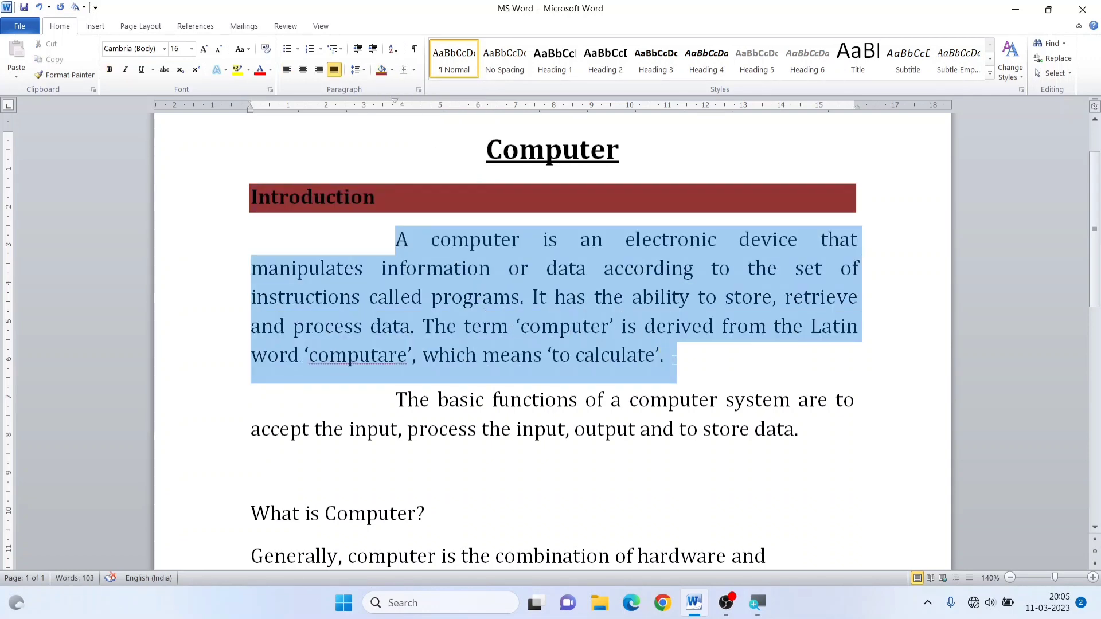
pyautogui.click(392, 69)
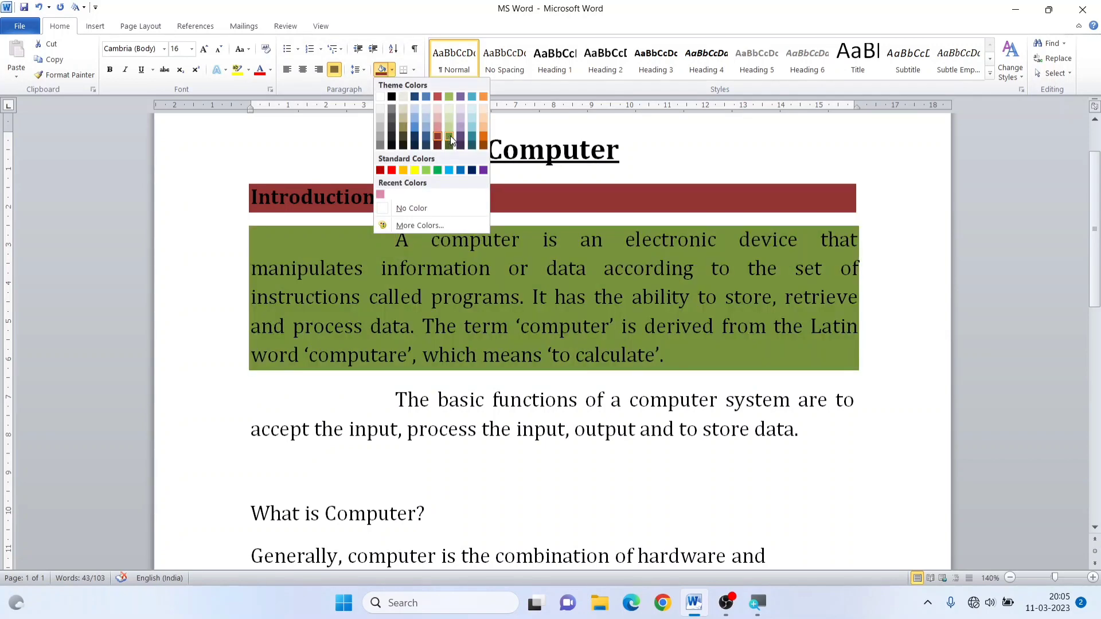
pyautogui.click(450, 136)
# - Shade the paragraph beginning "The basic functions" with the light orange theme color
pyautogui.scroll(-1, 504, 221)
pyautogui.scroll(-1, 504, 221)
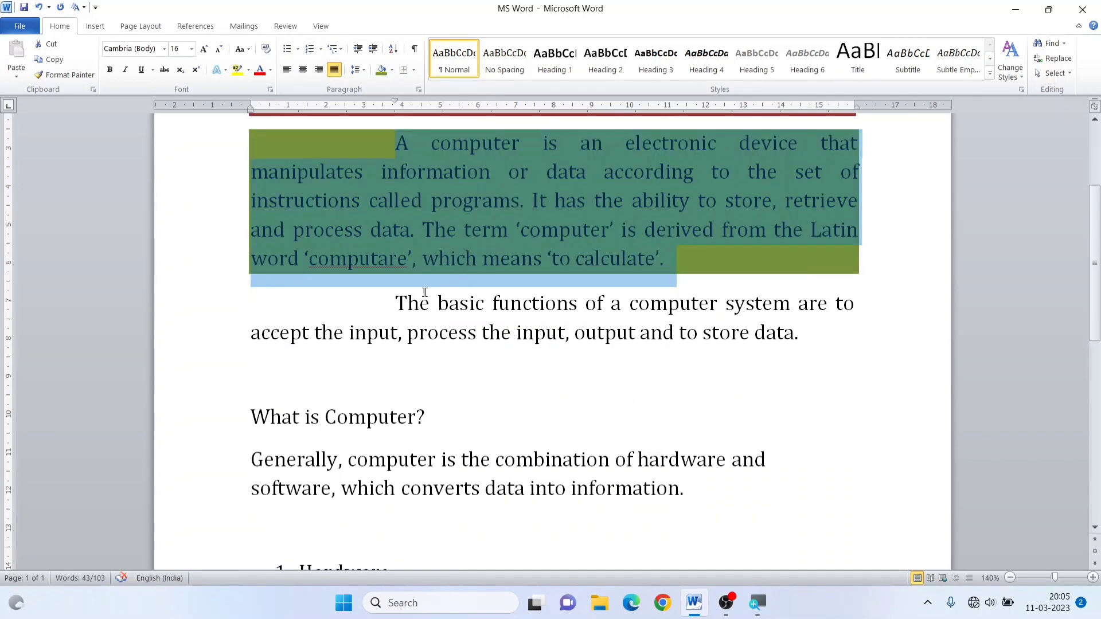
pyautogui.moveTo(396, 303); pyautogui.dragTo(816, 334)
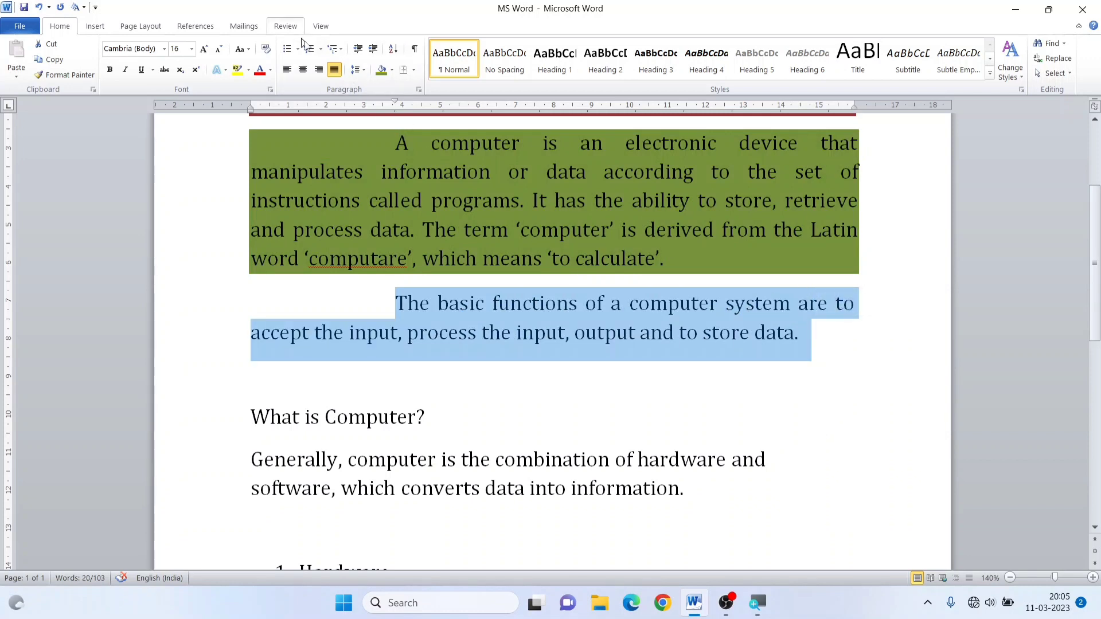
pyautogui.click(391, 70)
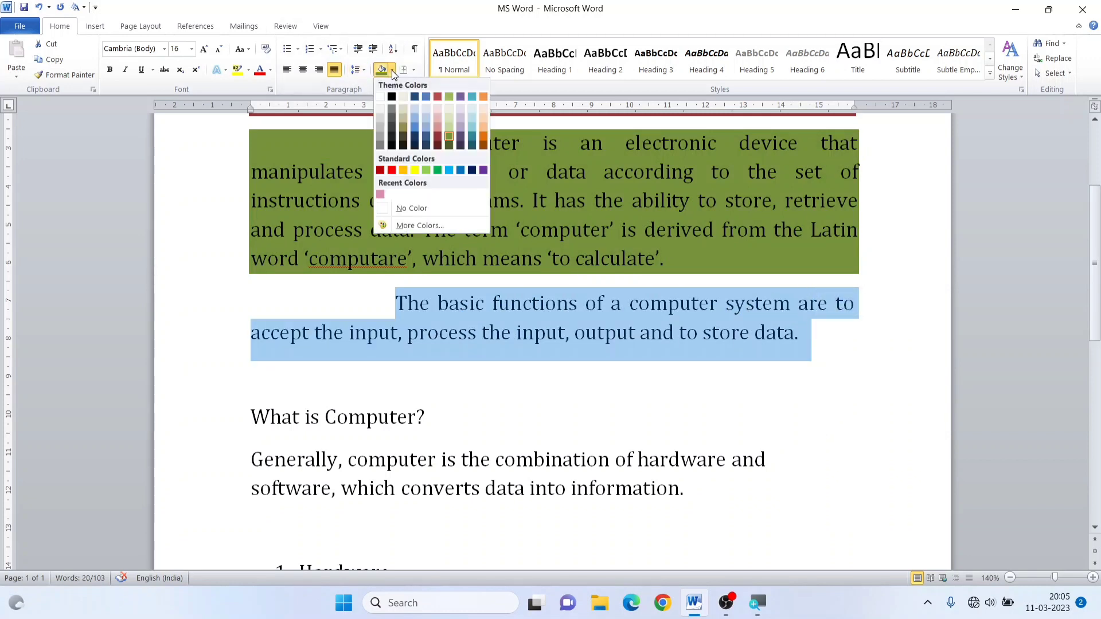
pyautogui.click(484, 130)
pyautogui.scroll(3, 480, 266)
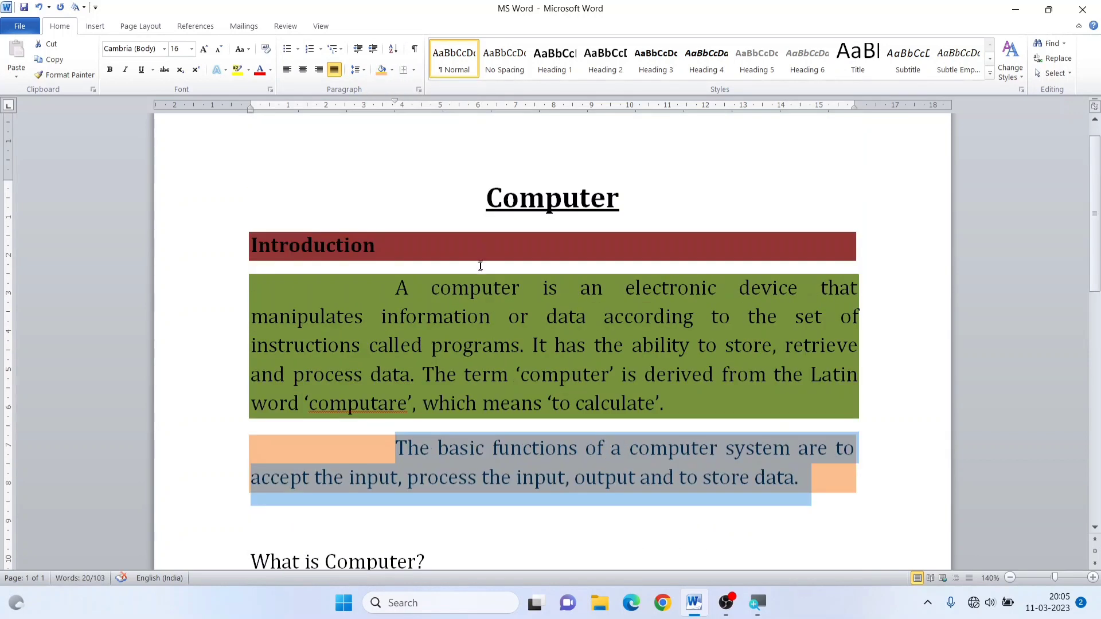
# - Shade the paragraph beginning "A computer is" with a custom blue, RGB 59, 108, 205
pyautogui.click(481, 266)
pyautogui.scroll(-2, 473, 265)
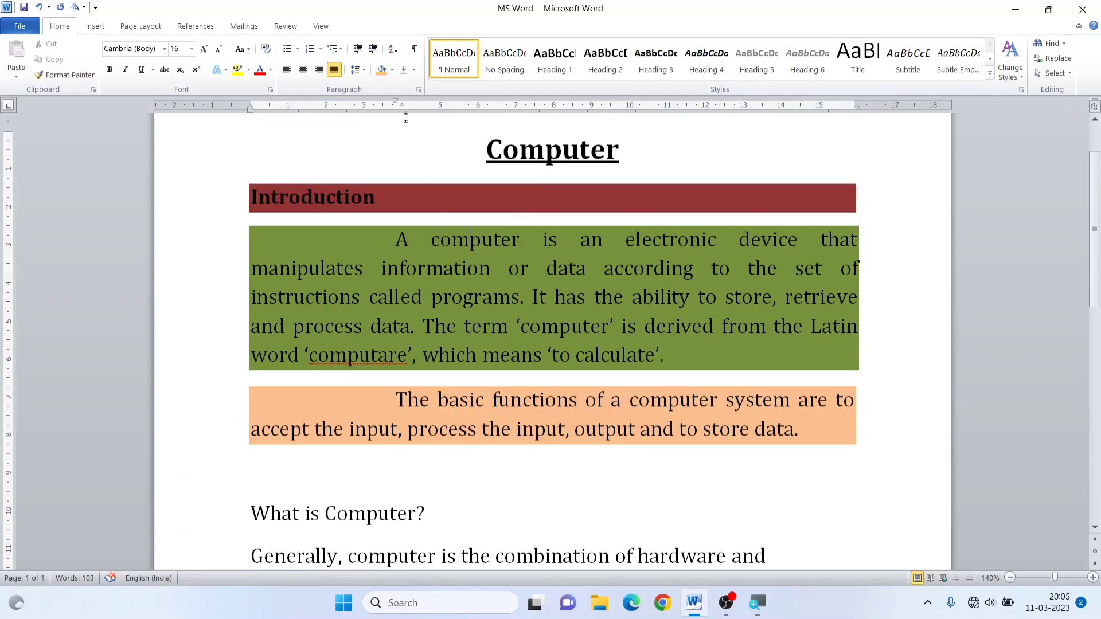
pyautogui.click(392, 69)
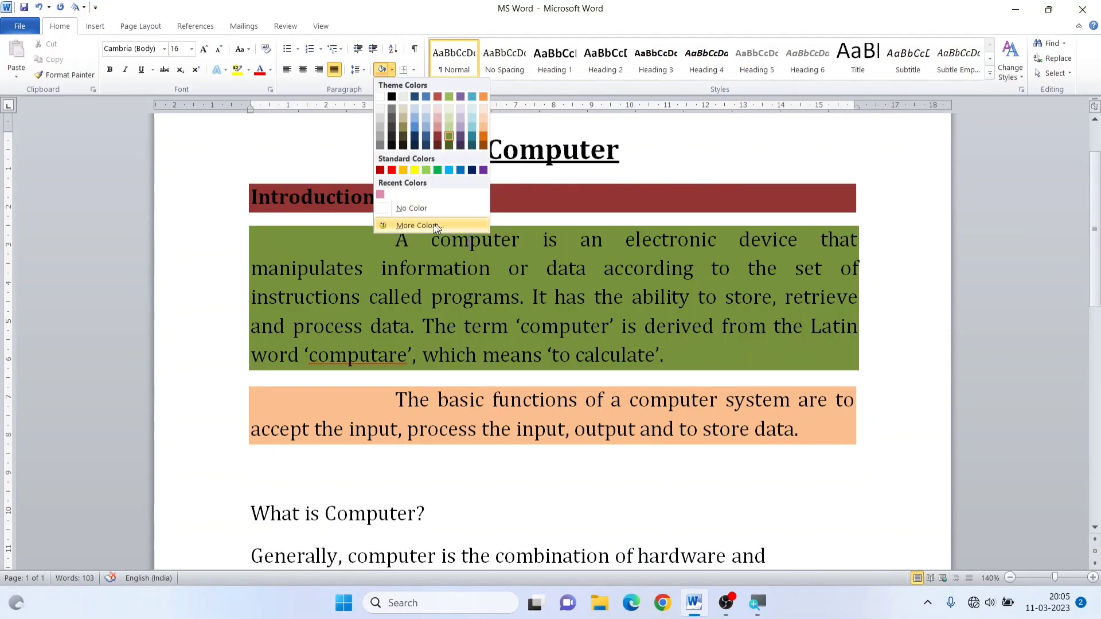
pyautogui.click(431, 225)
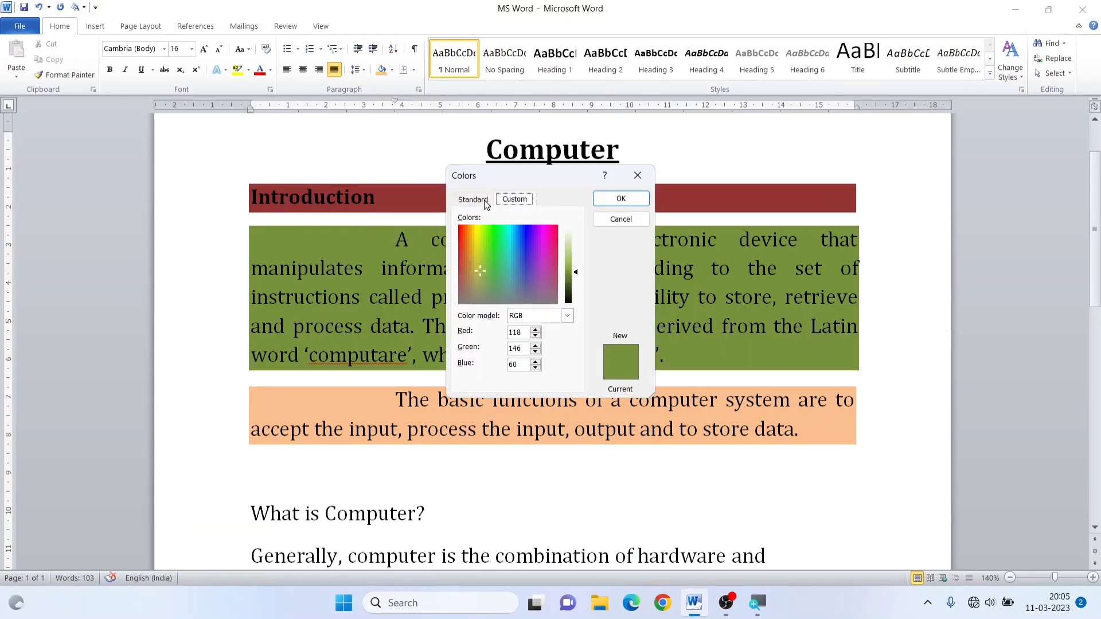
pyautogui.click(473, 200)
pyautogui.click(507, 201)
pyautogui.click(549, 260)
pyautogui.click(501, 242)
pyautogui.click(519, 257)
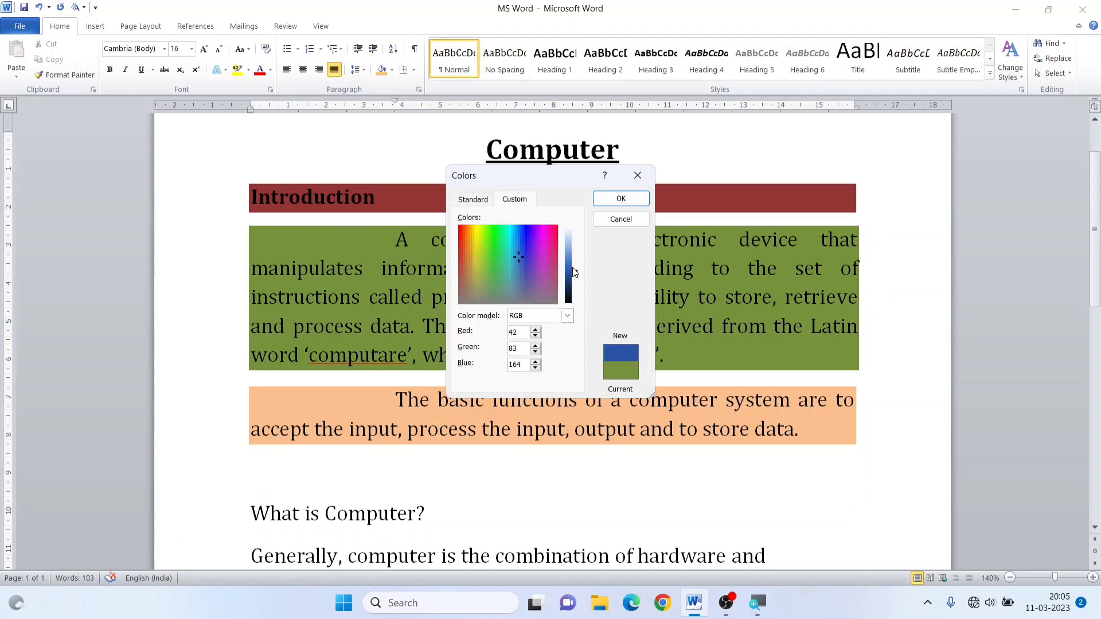
pyautogui.moveTo(577, 275)
pyautogui.mouseDown()
pyautogui.moveTo(575, 246)
pyautogui.moveTo(576, 263)
pyautogui.mouseUp()
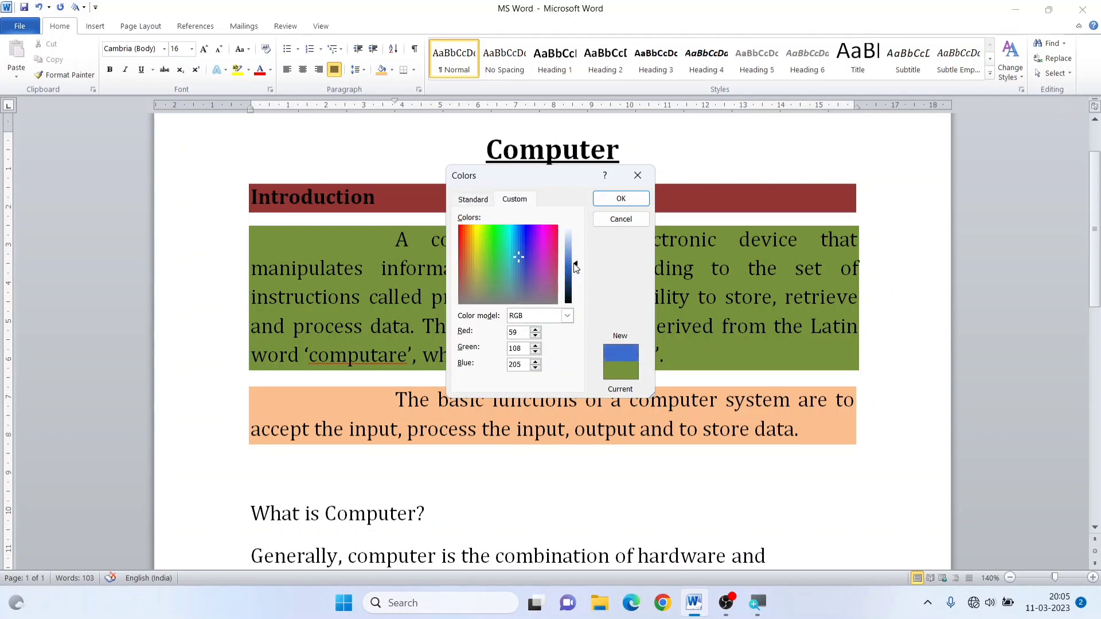
pyautogui.click(619, 199)
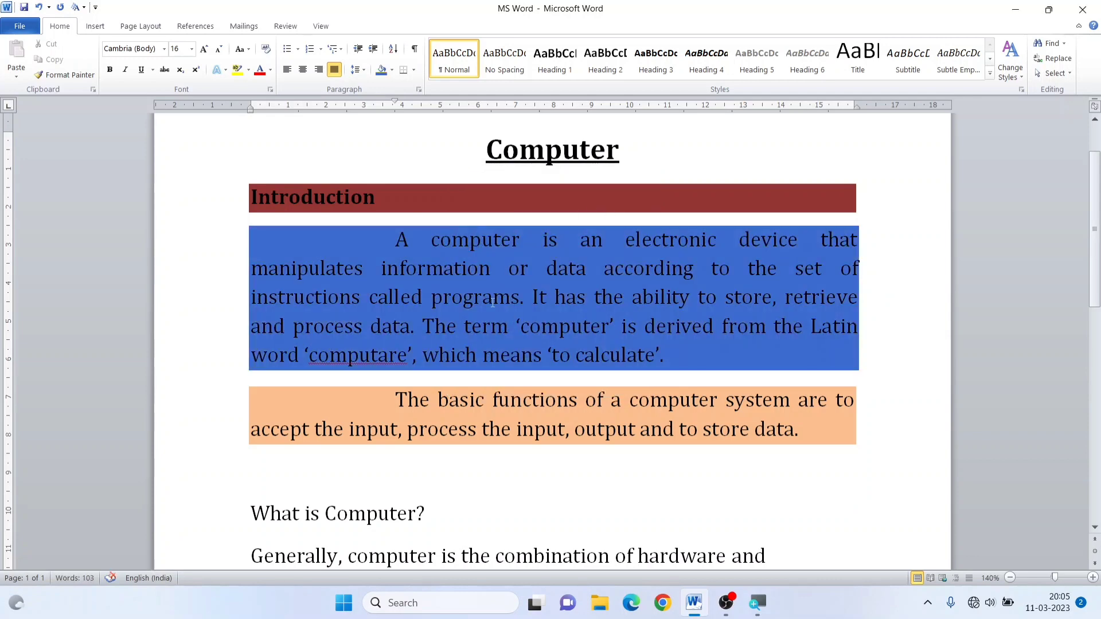
# - Remove the shading from the paragraph beginning "A computer is" by setting it to No Color
pyautogui.click(394, 70)
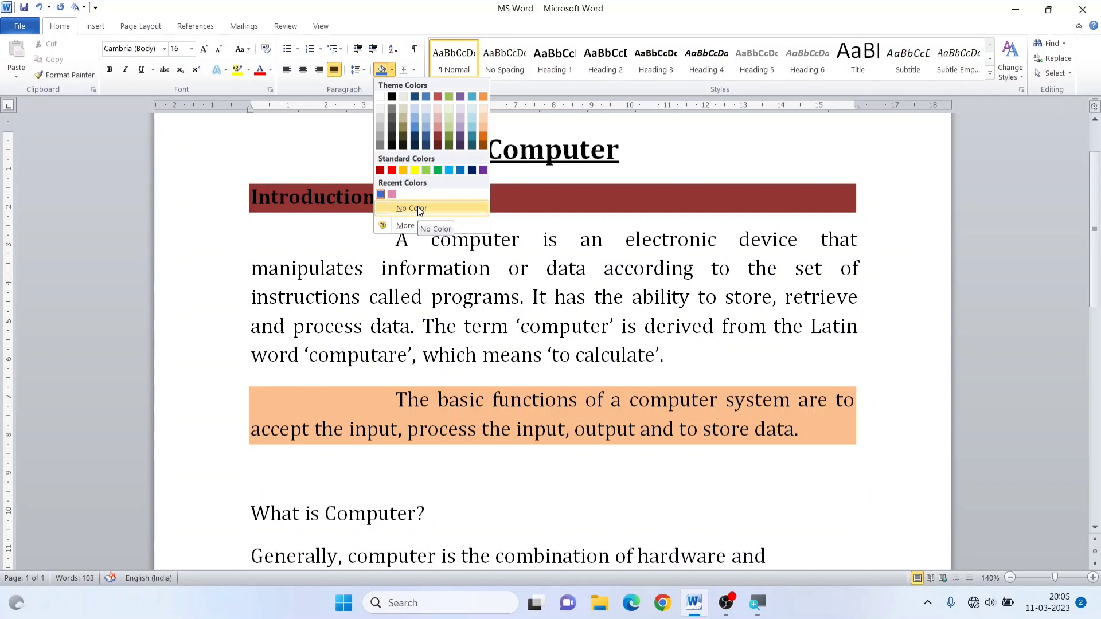
pyautogui.click(417, 207)
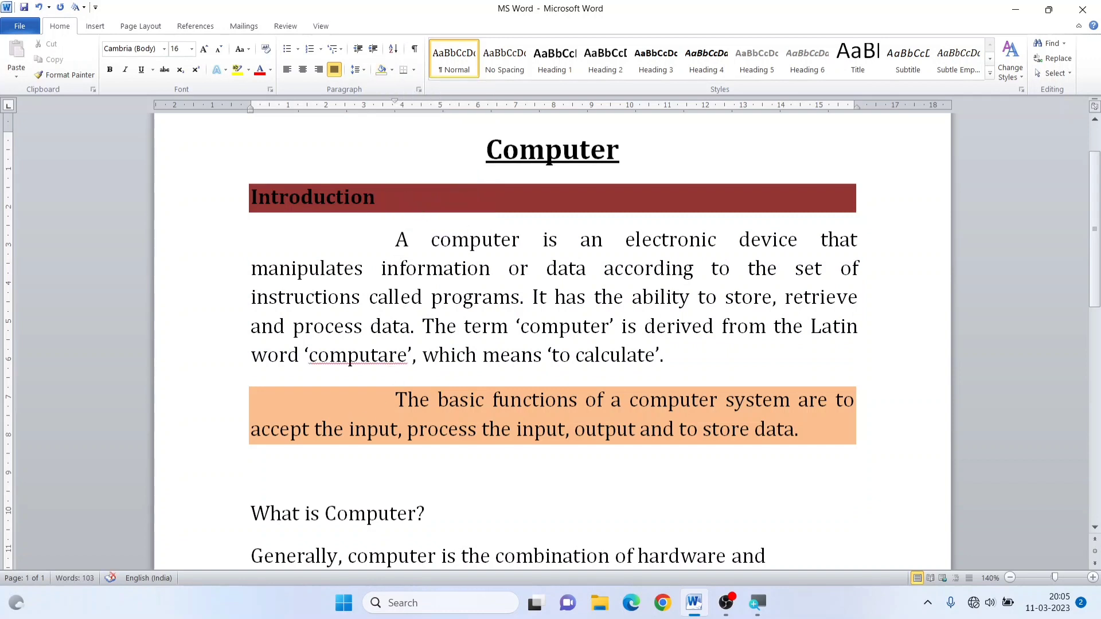
pyautogui.click(470, 239)
# - Apply All Borders to the whole paragraph beginning "A computer is"
pyautogui.click(370, 244)
pyautogui.moveTo(396, 239); pyautogui.dragTo(543, 373)
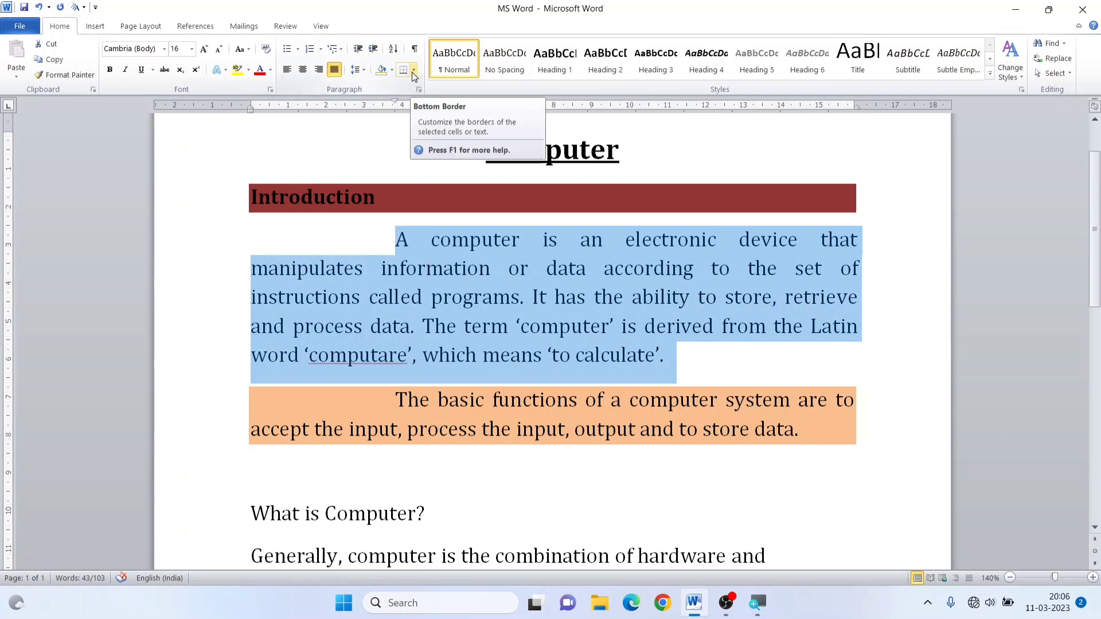
pyautogui.click(413, 70)
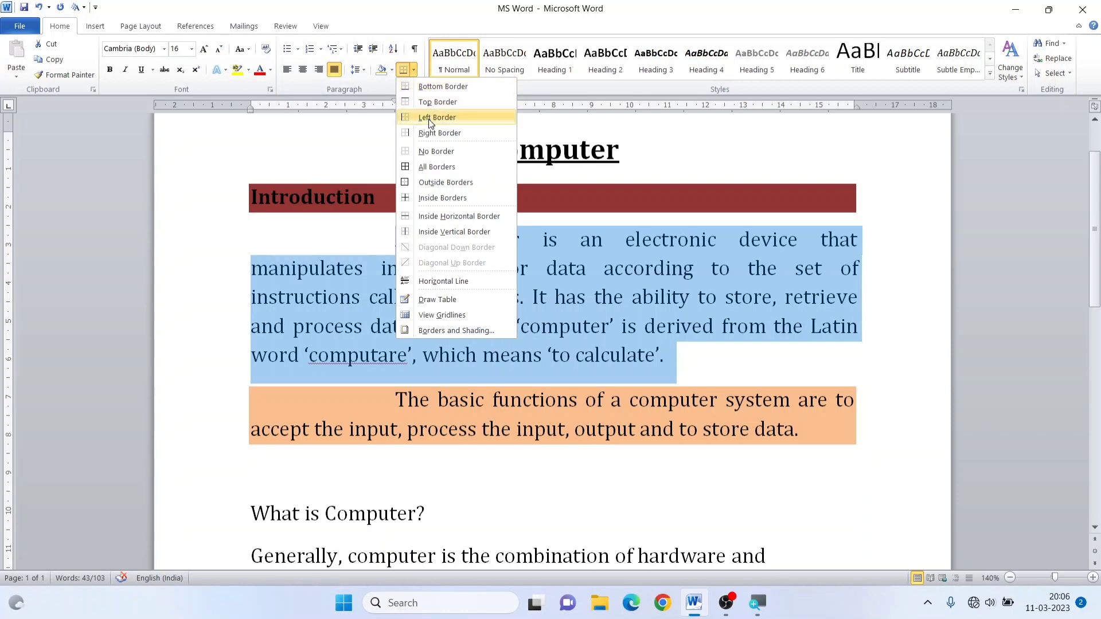
pyautogui.click(434, 168)
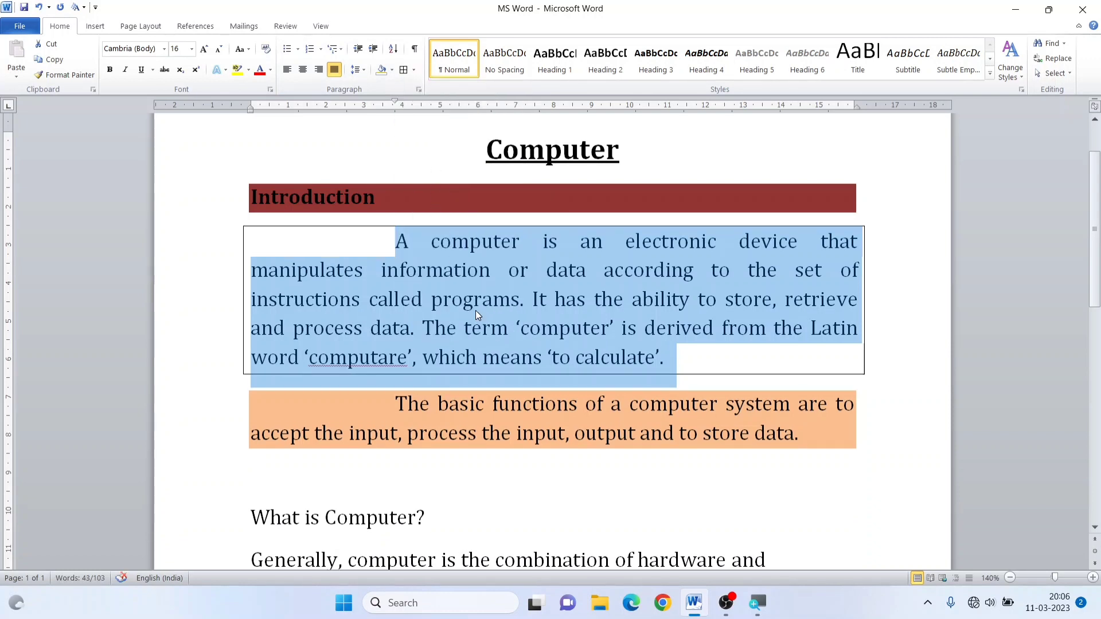
pyautogui.click(476, 311)
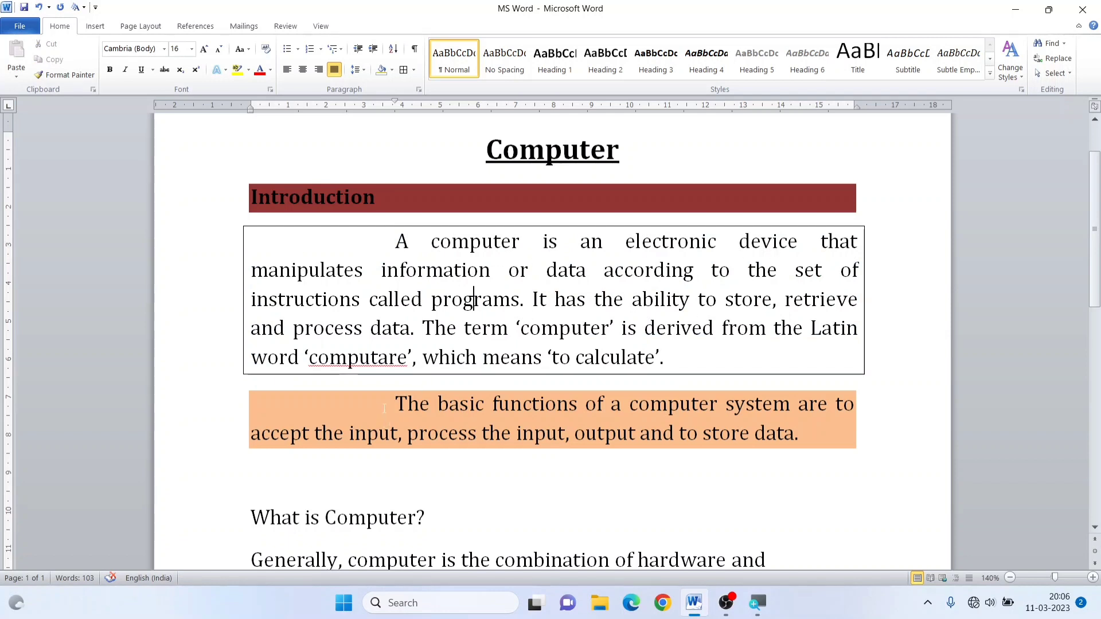
# - Apply All Borders to the orange-shaded paragraph beginning "The basic functions"
pyautogui.moveTo(384, 408); pyautogui.dragTo(812, 453)
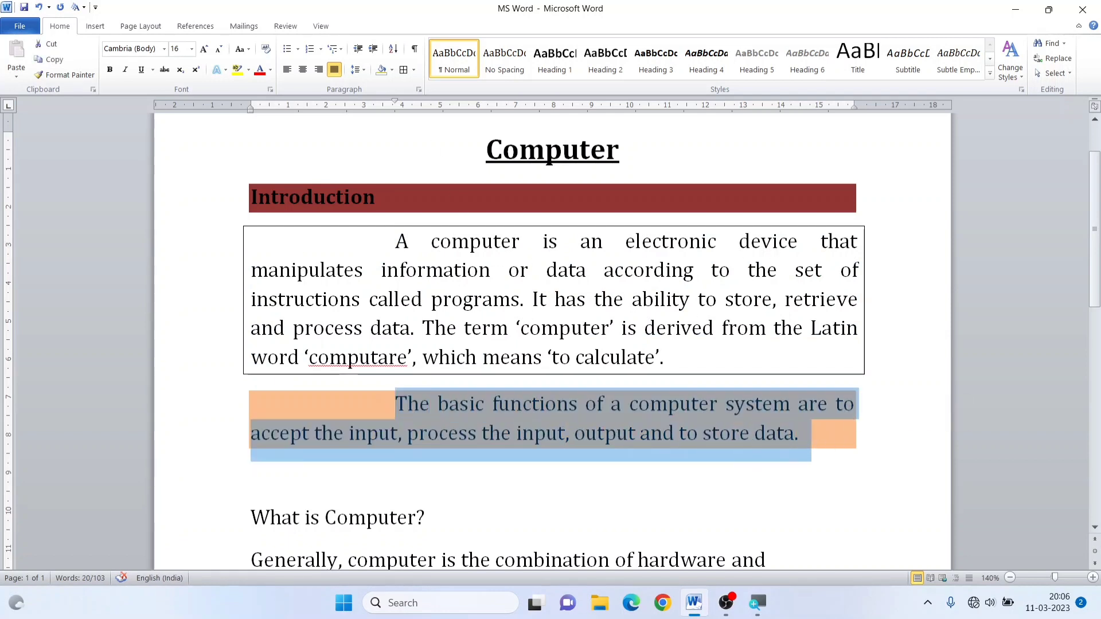
pyautogui.click(404, 71)
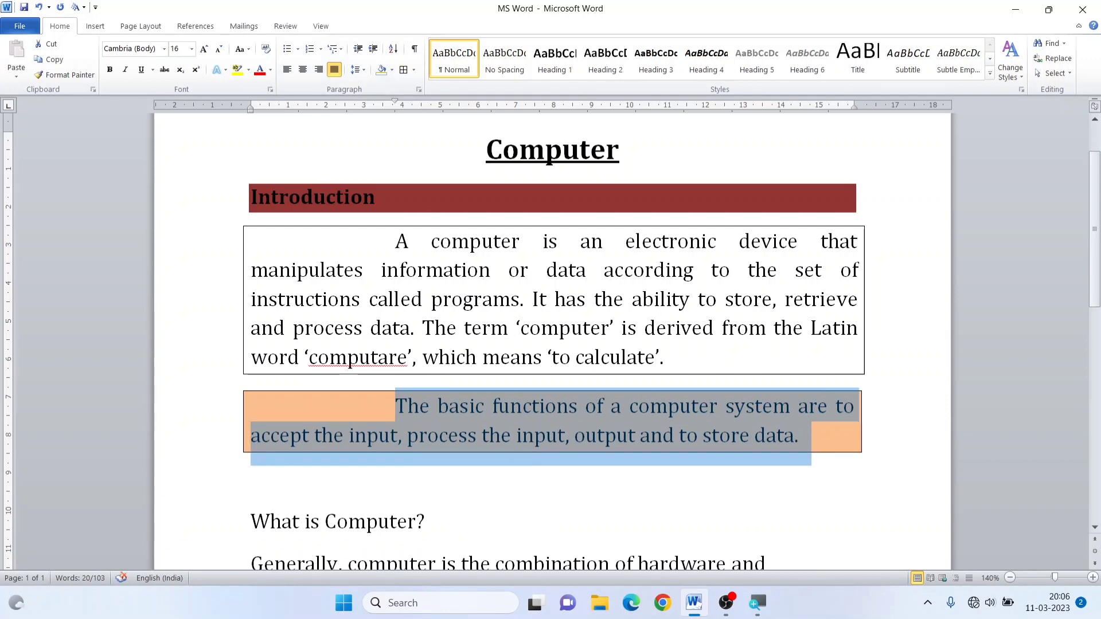
pyautogui.click(555, 408)
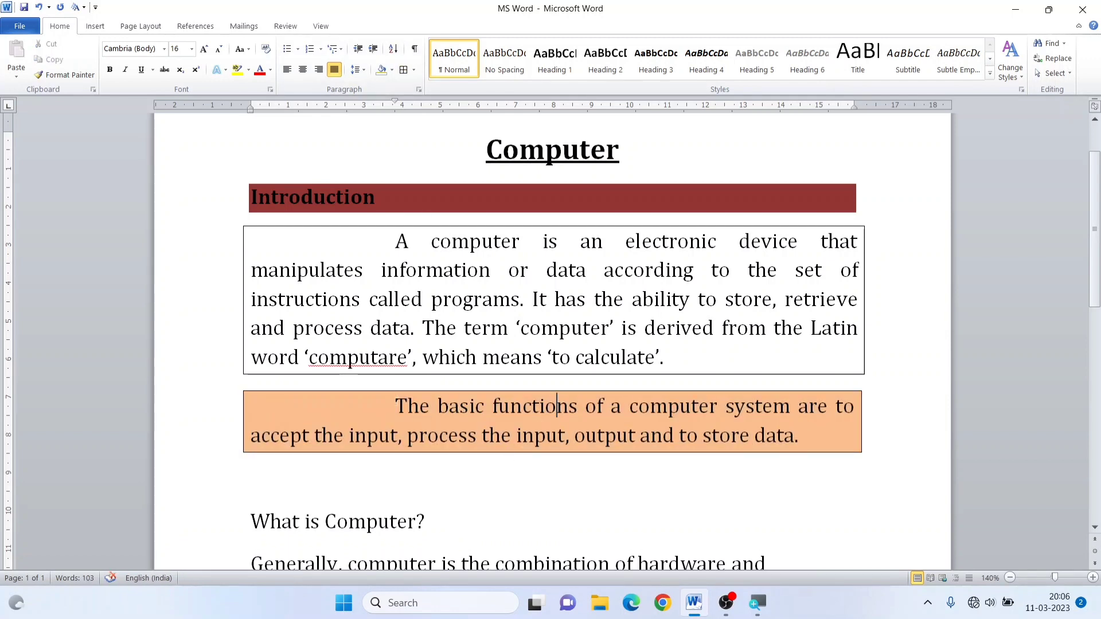
# - Remove all borders from the orange-shaded paragraph beginning "The basic functions"
pyautogui.moveTo(394, 399); pyautogui.dragTo(786, 452)
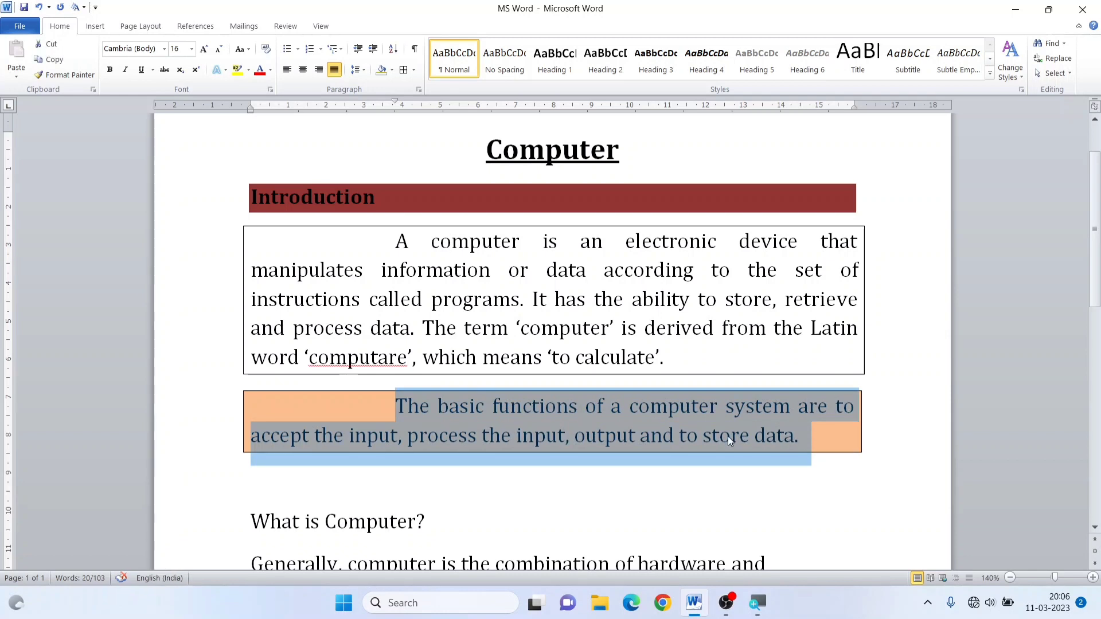
pyautogui.click(413, 71)
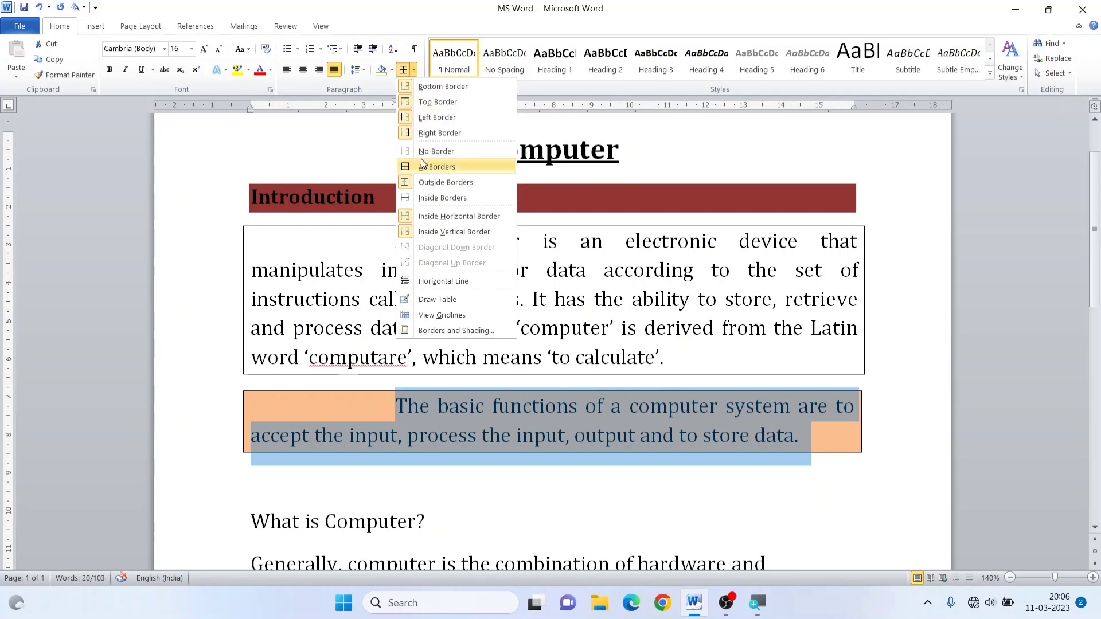
pyautogui.click(441, 155)
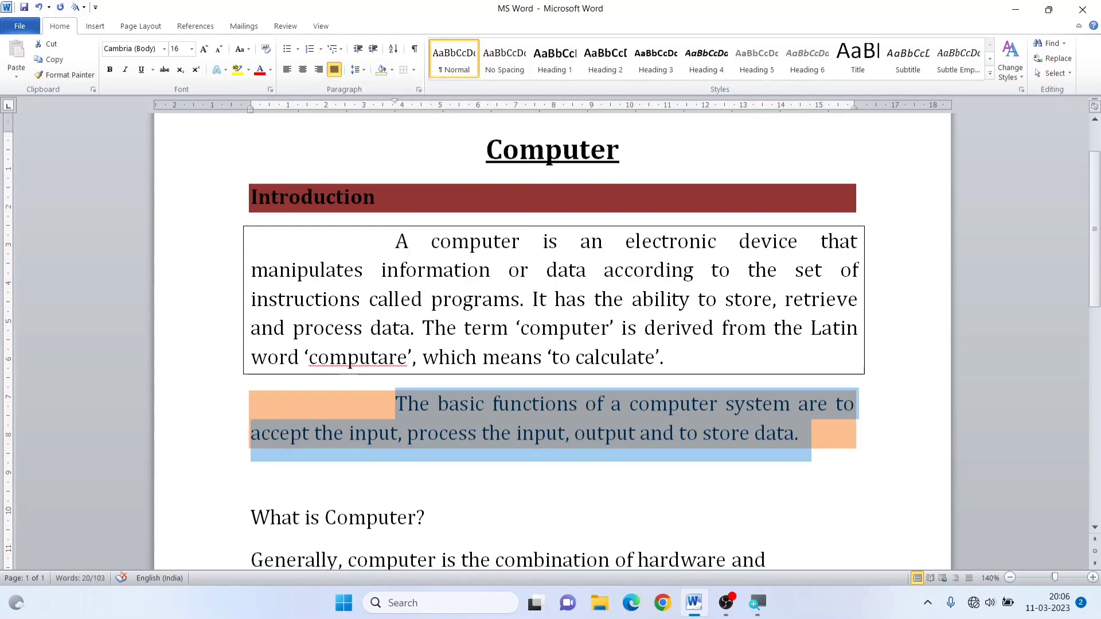
# - Add a bottom border and a top border to the paragraph beginning "The basic functions"
pyautogui.click(415, 70)
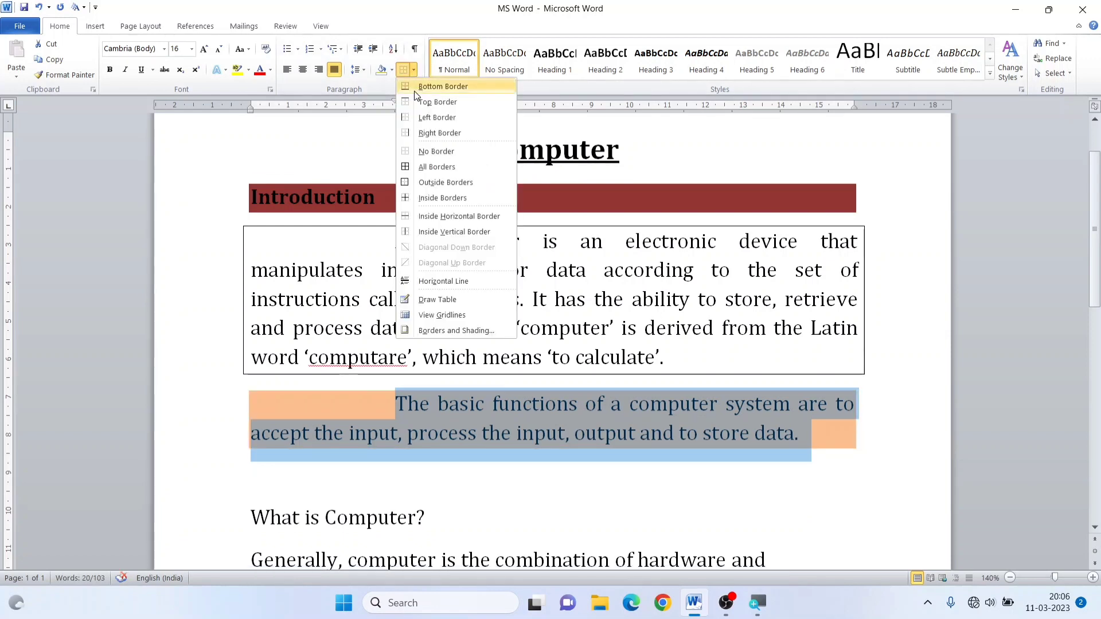
pyautogui.click(449, 87)
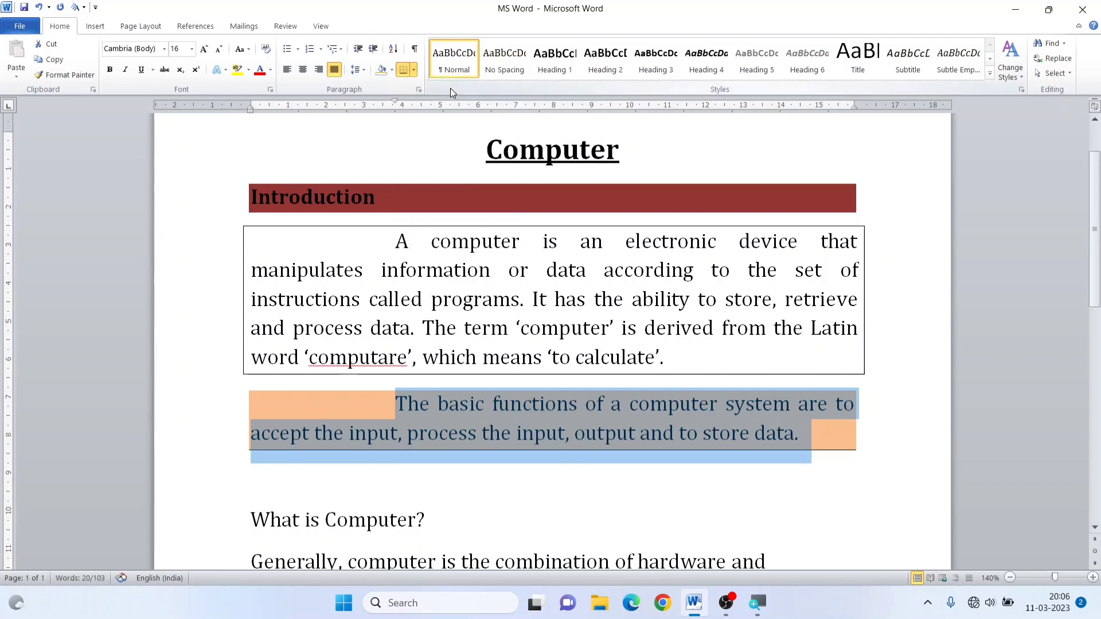
pyautogui.click(414, 71)
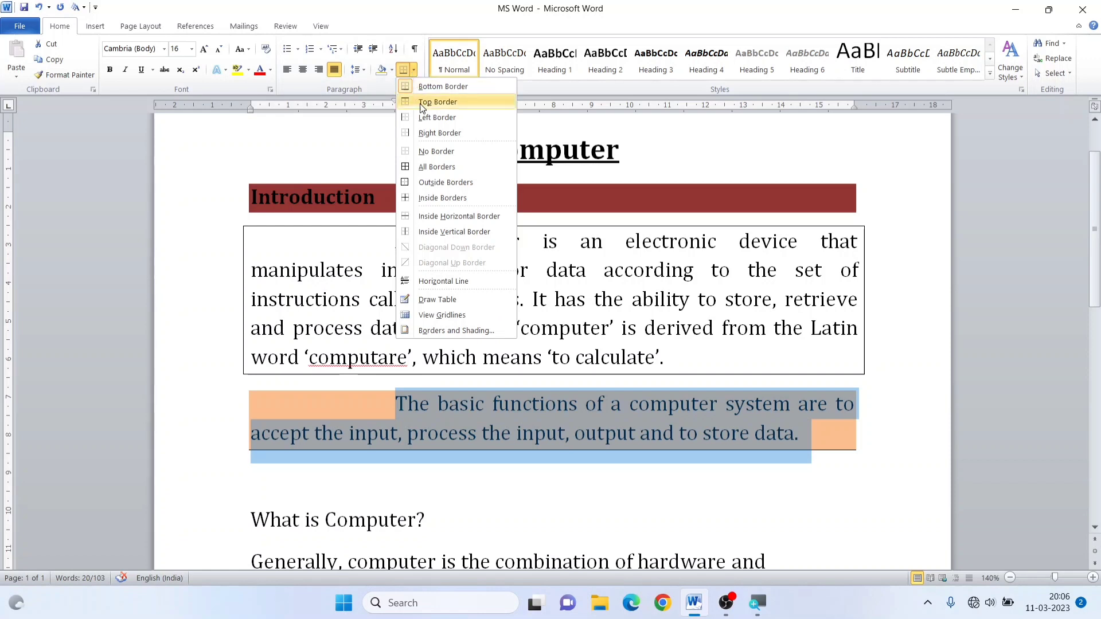
pyautogui.click(440, 102)
pyautogui.click(510, 406)
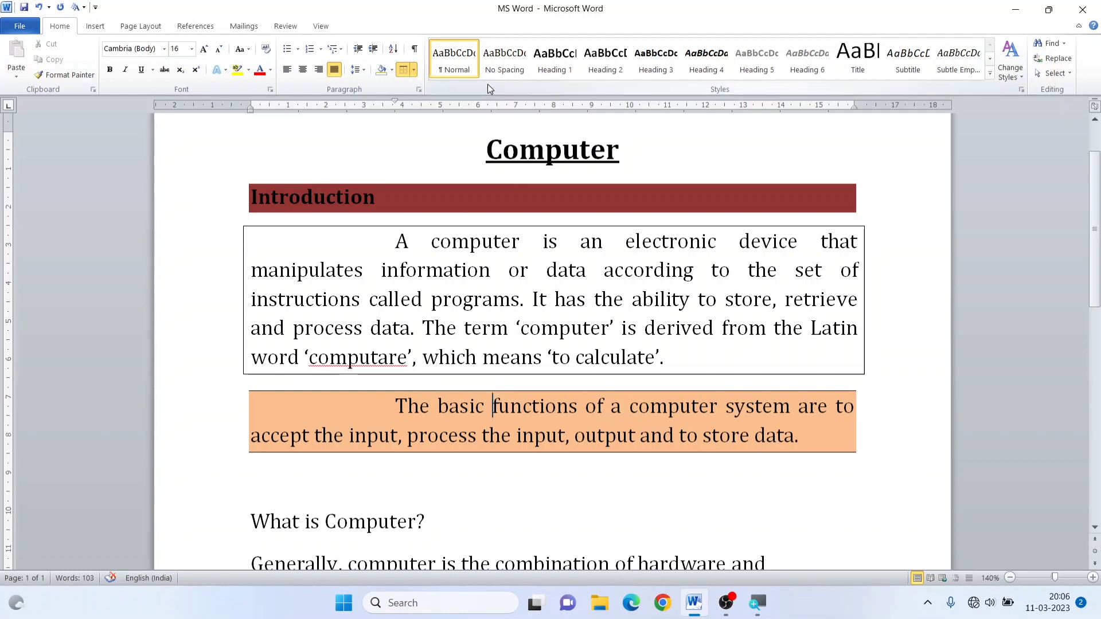
# - Take the bottom and top borders off the paragraph beginning "The basic functions"
pyautogui.click(413, 69)
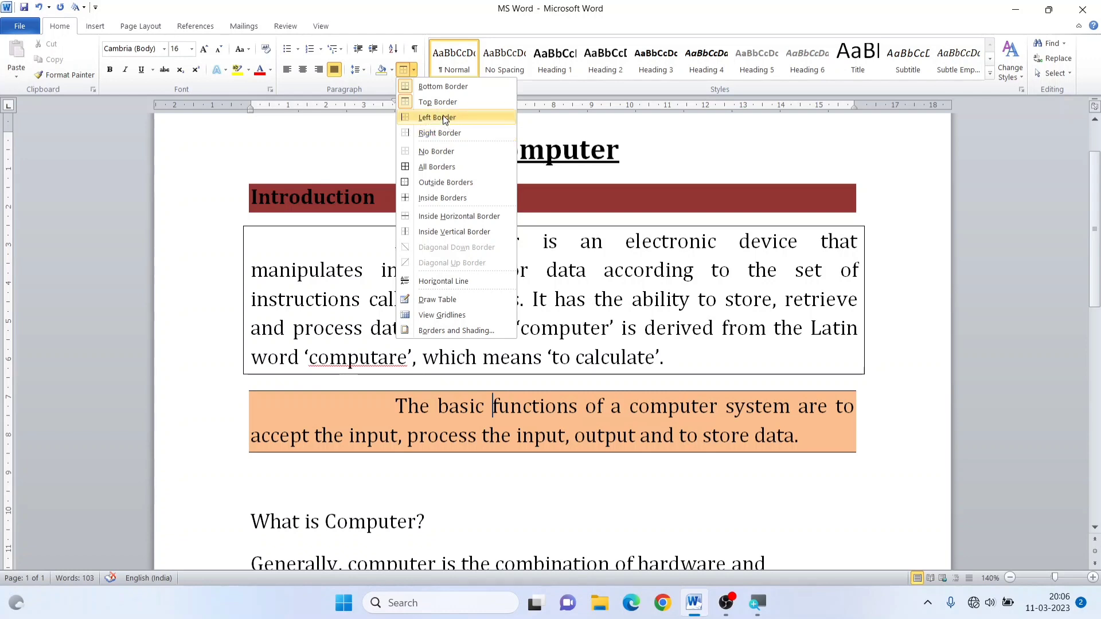
pyautogui.click(443, 87)
pyautogui.click(413, 69)
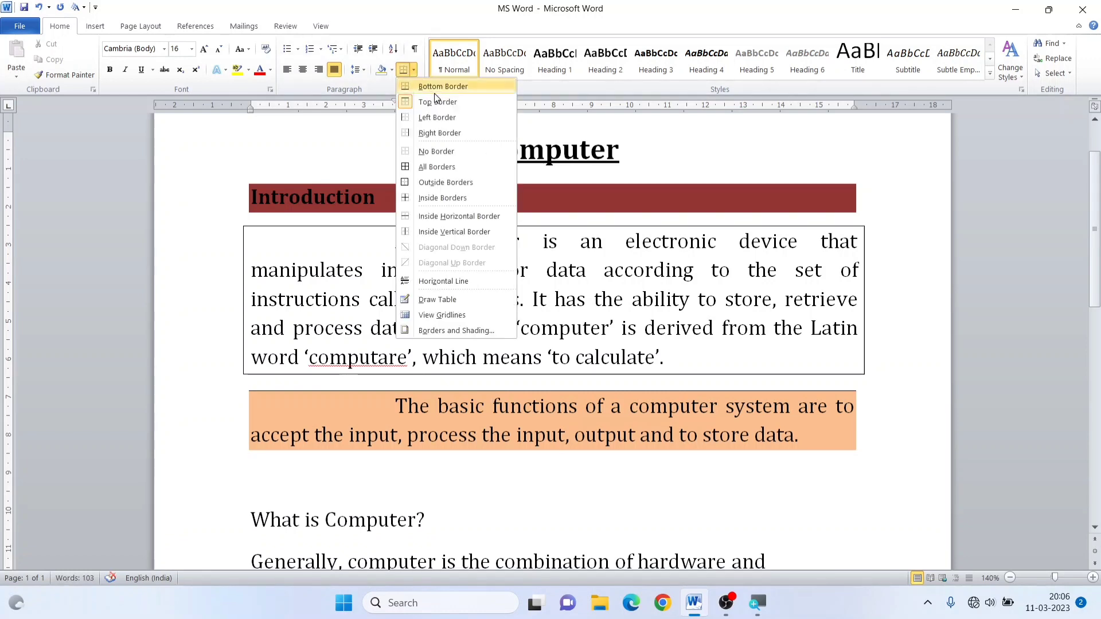
pyautogui.click(442, 101)
# - Add a left border and a right border to the paragraph beginning "The basic functions"
pyautogui.click(414, 70)
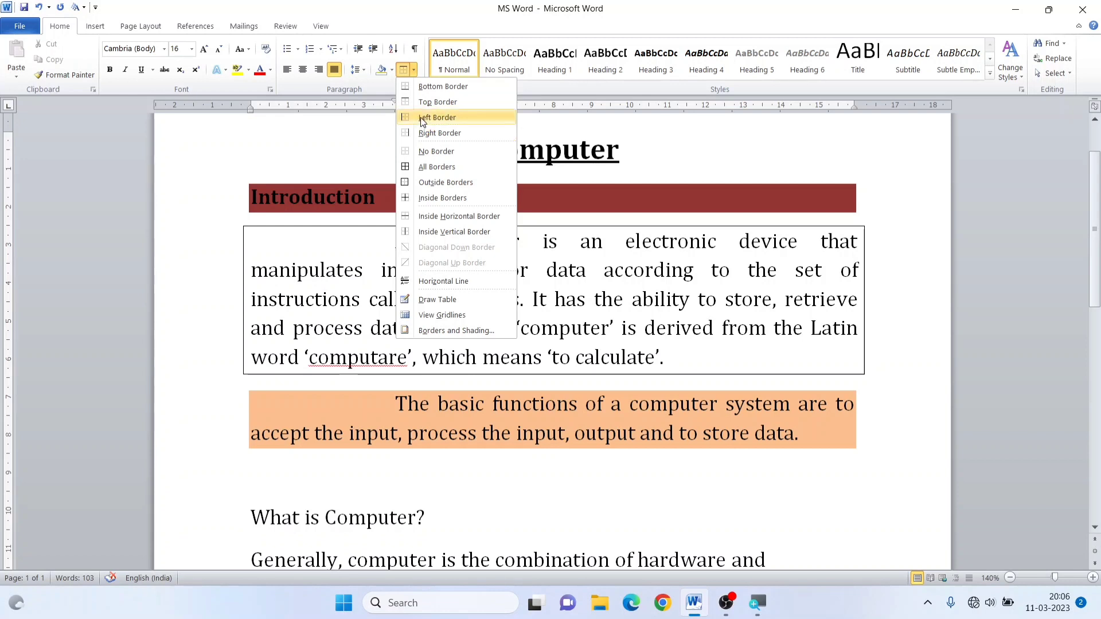
pyautogui.click(435, 117)
pyautogui.click(413, 70)
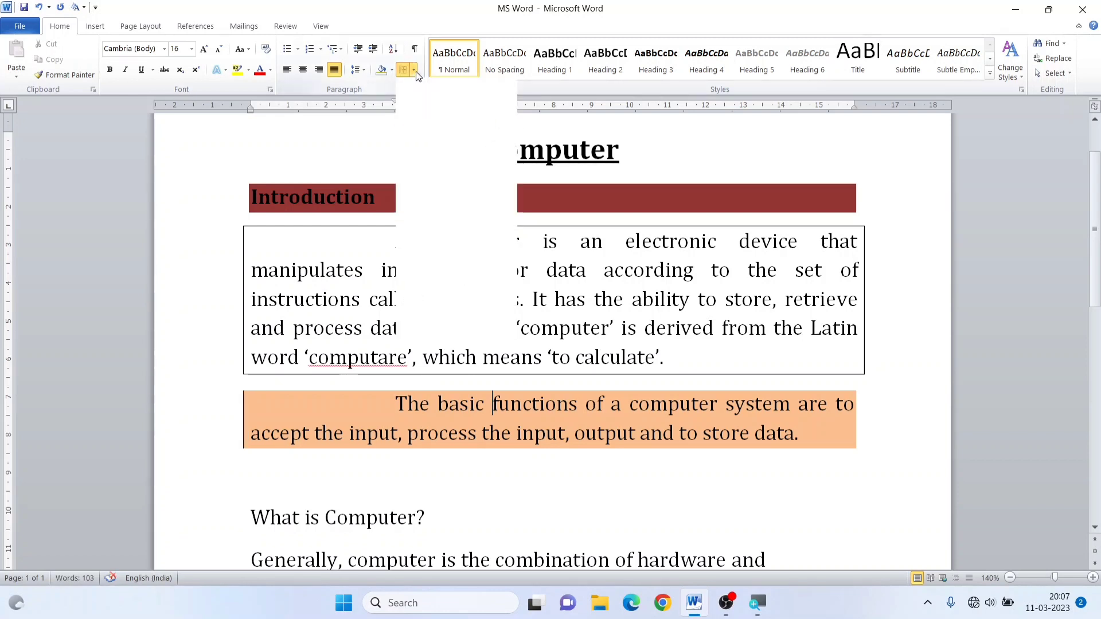
pyautogui.click(432, 131)
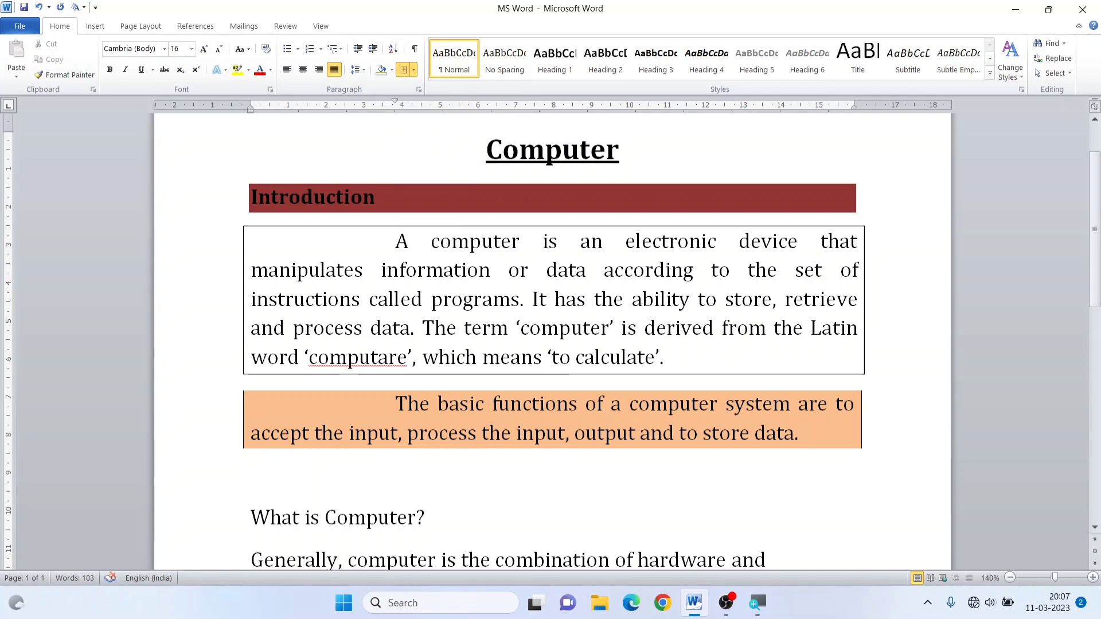
# - Remove the numbering from the whole list running from Hardware to Utility Software
pyautogui.scroll(-2, 552, 338)
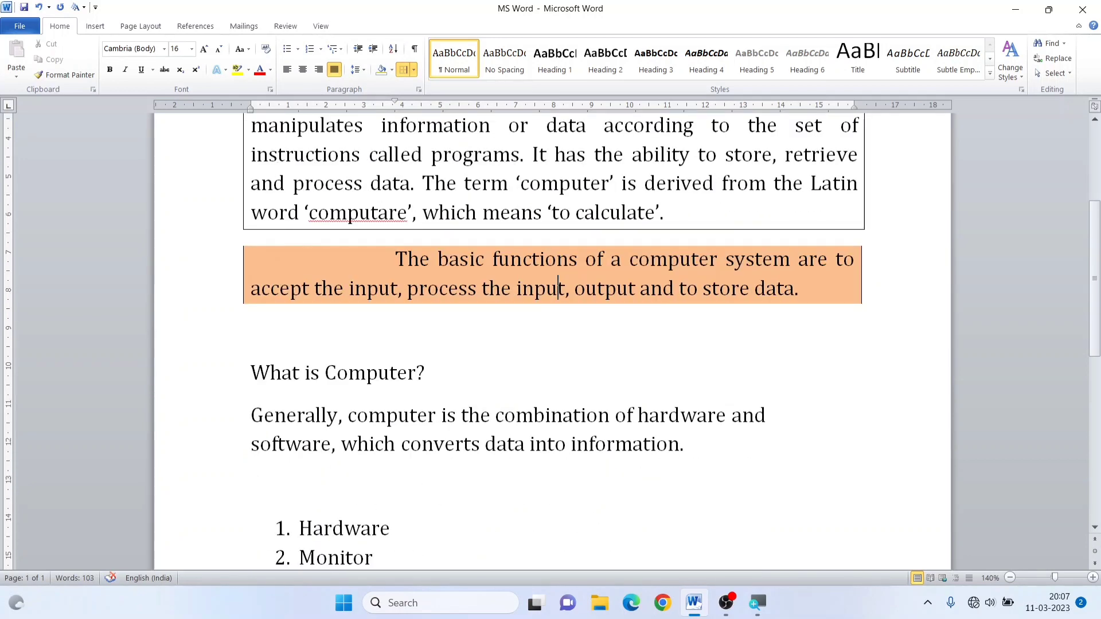
pyautogui.scroll(1, 552, 338)
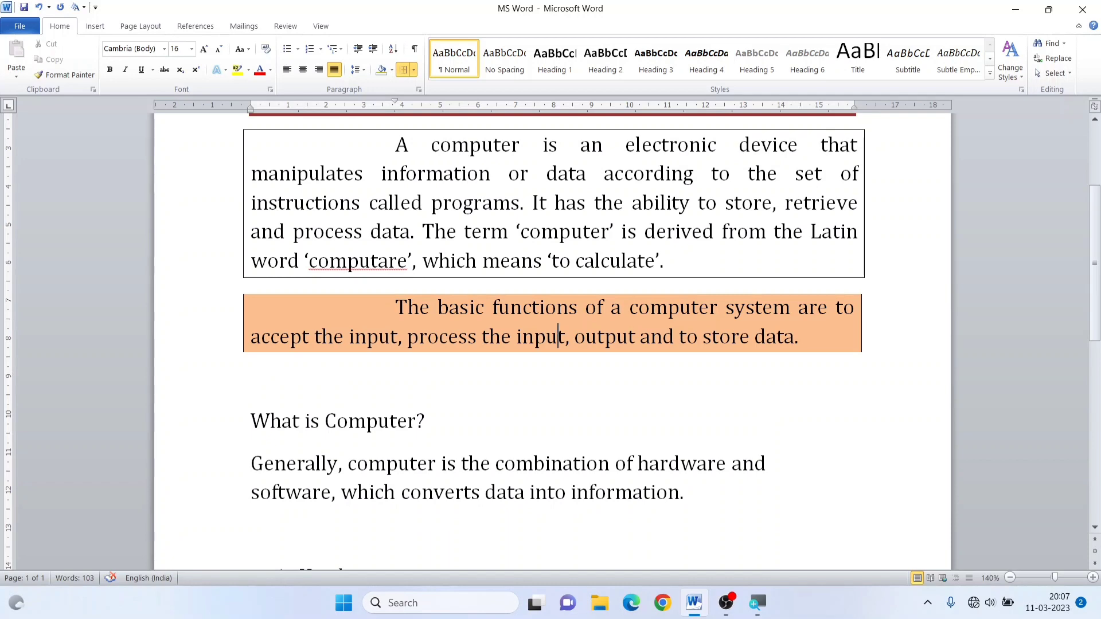
pyautogui.scroll(2, 553, 339)
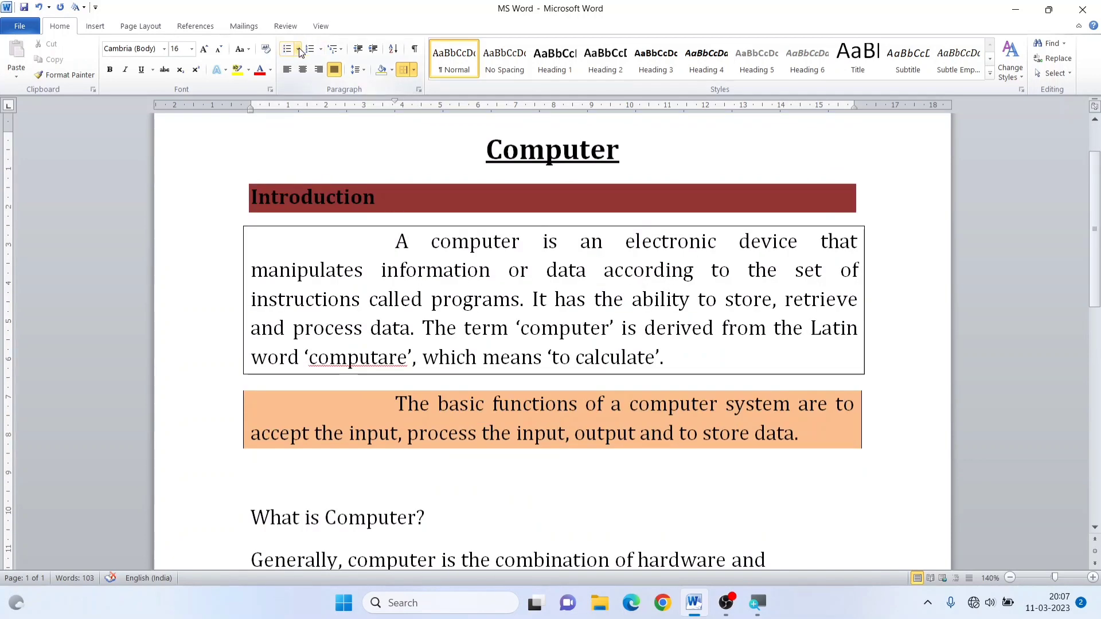
pyautogui.scroll(-4, 379, 202)
pyautogui.scroll(-6, 379, 202)
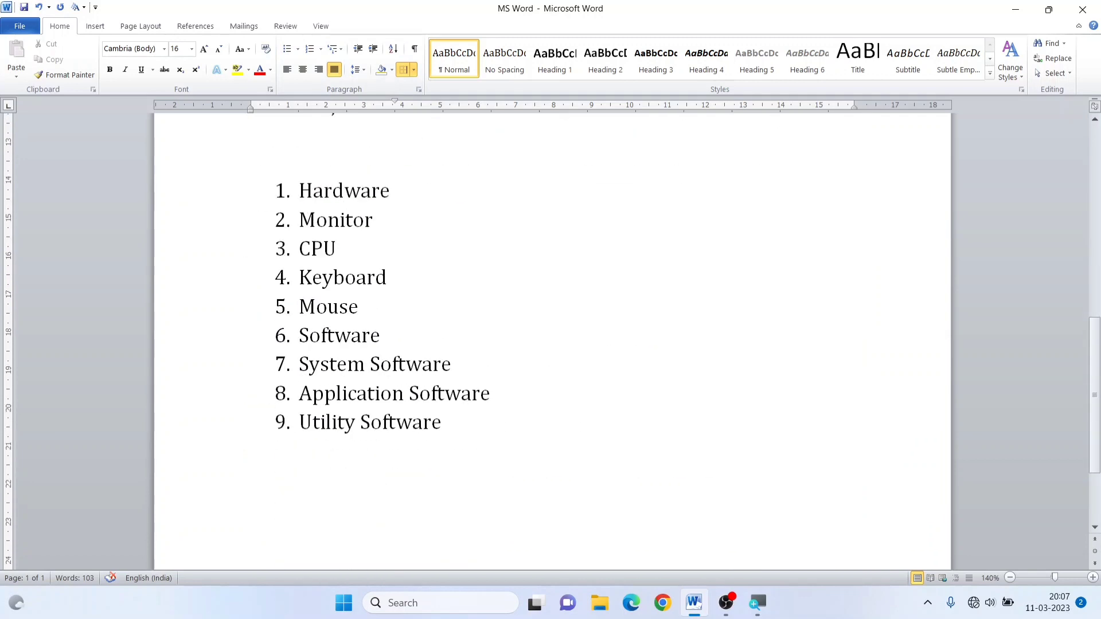
pyautogui.moveTo(208, 193); pyautogui.dragTo(290, 420)
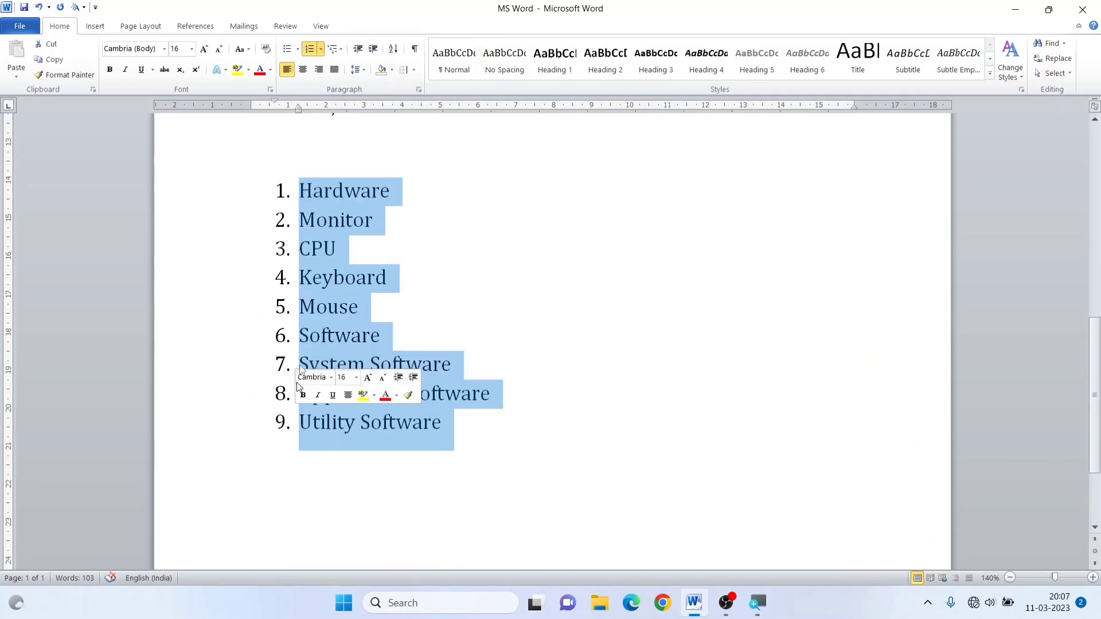
pyautogui.click(315, 46)
pyautogui.click(308, 317)
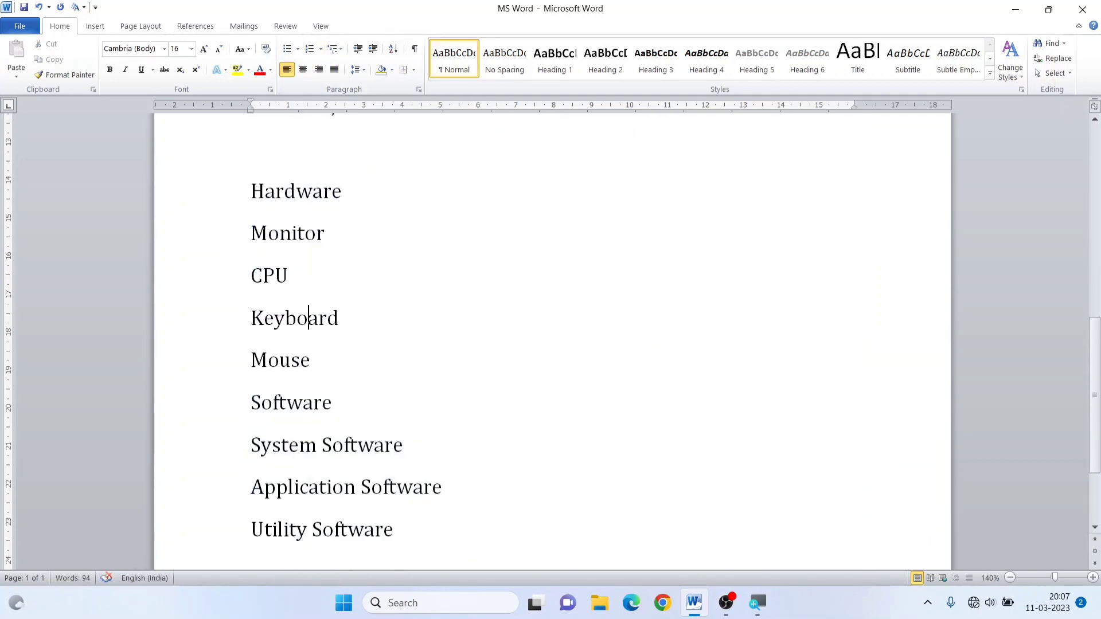
# - Apply arrowhead bullets from the bullet library to the lines from Hardware to Utility Software
pyautogui.scroll(-3, 308, 318)
pyautogui.scroll(3, 551, 332)
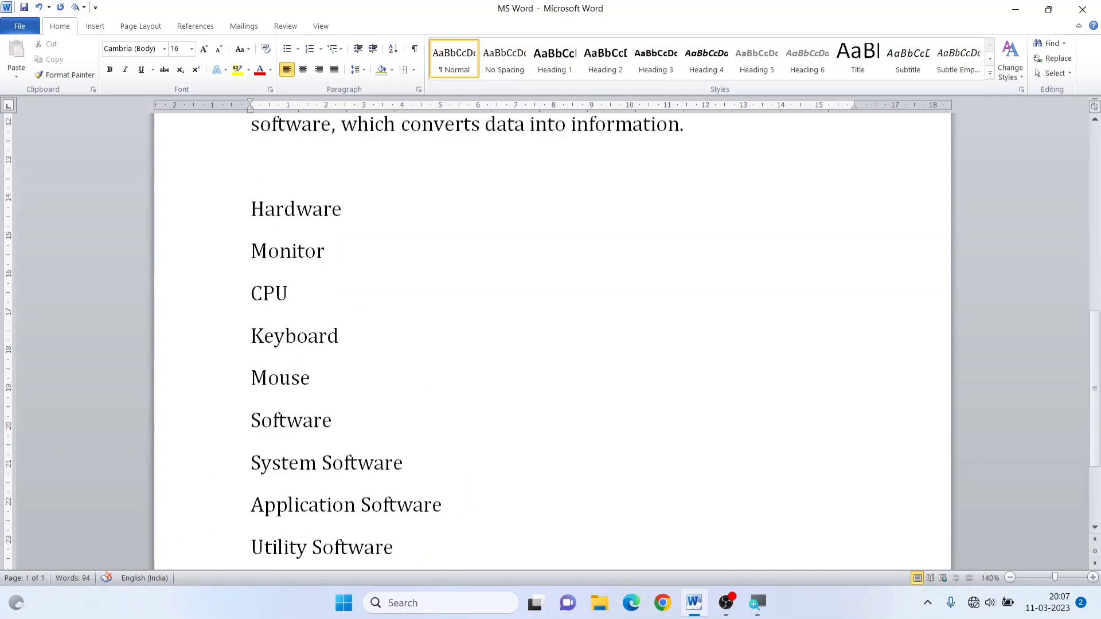
pyautogui.moveTo(232, 222); pyautogui.dragTo(279, 559)
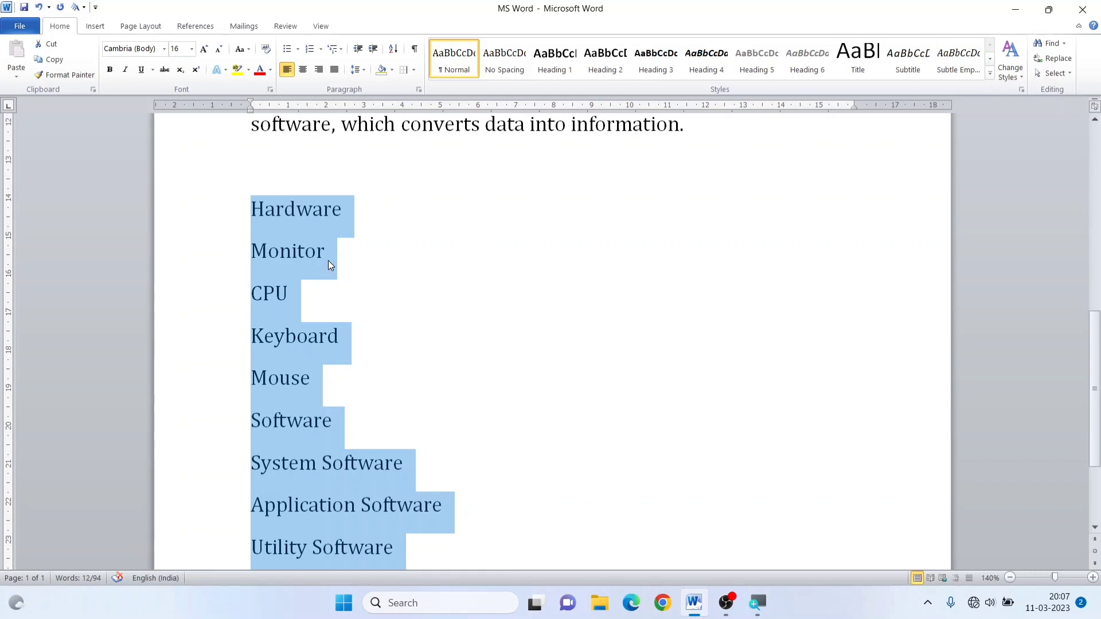
pyautogui.click(299, 48)
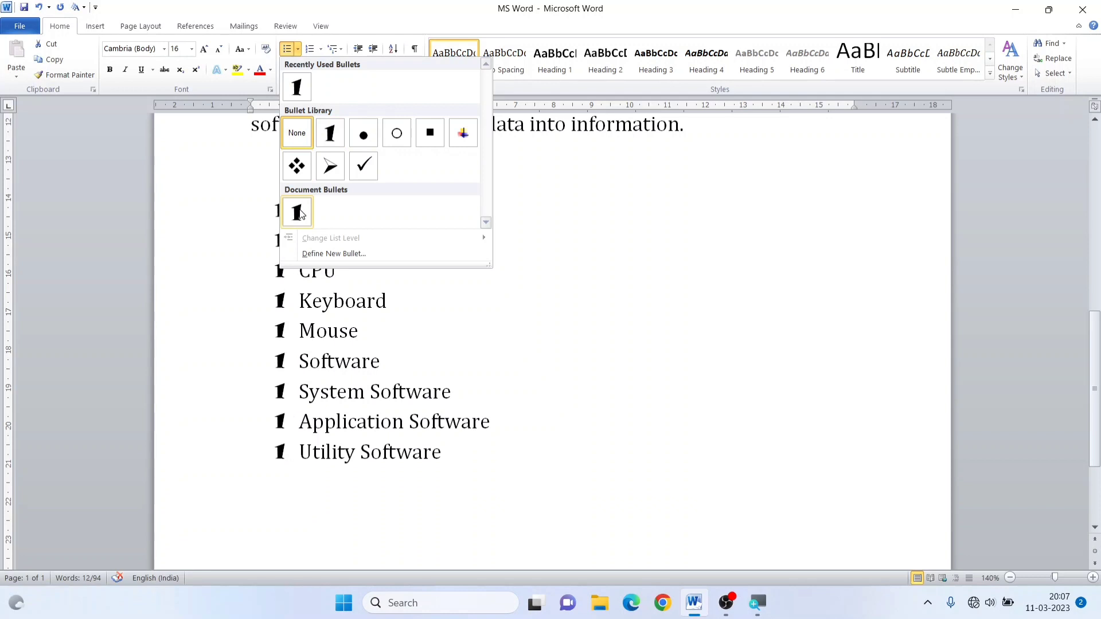
pyautogui.click(331, 167)
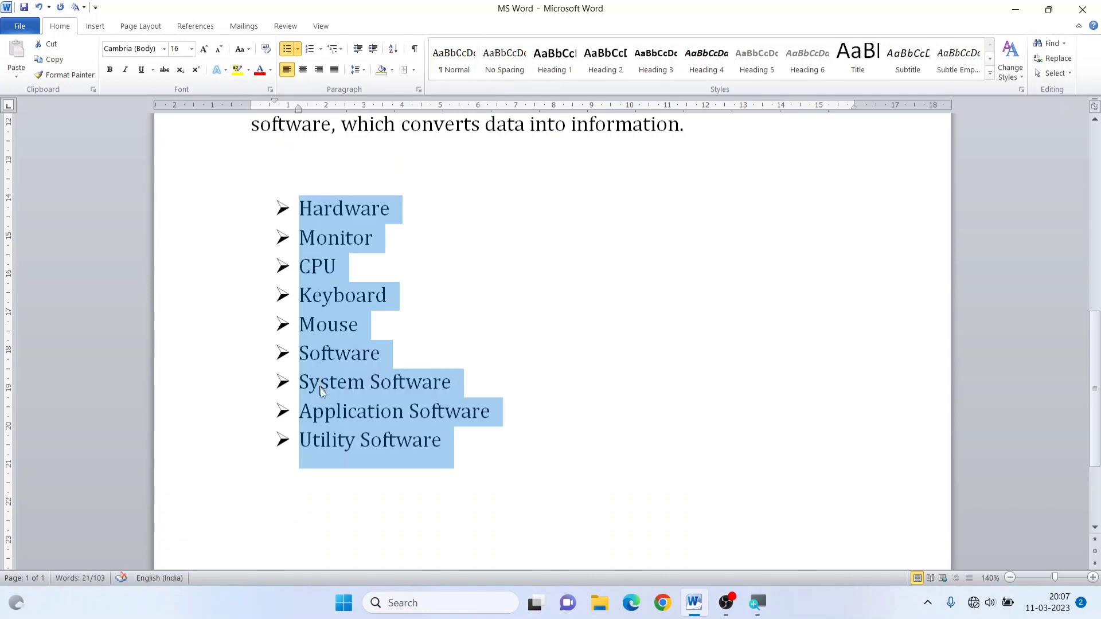
# - Switch the list from Hardware to Utility Software to four-diamond bullets, and clear its bullets by choosing None
pyautogui.click(298, 48)
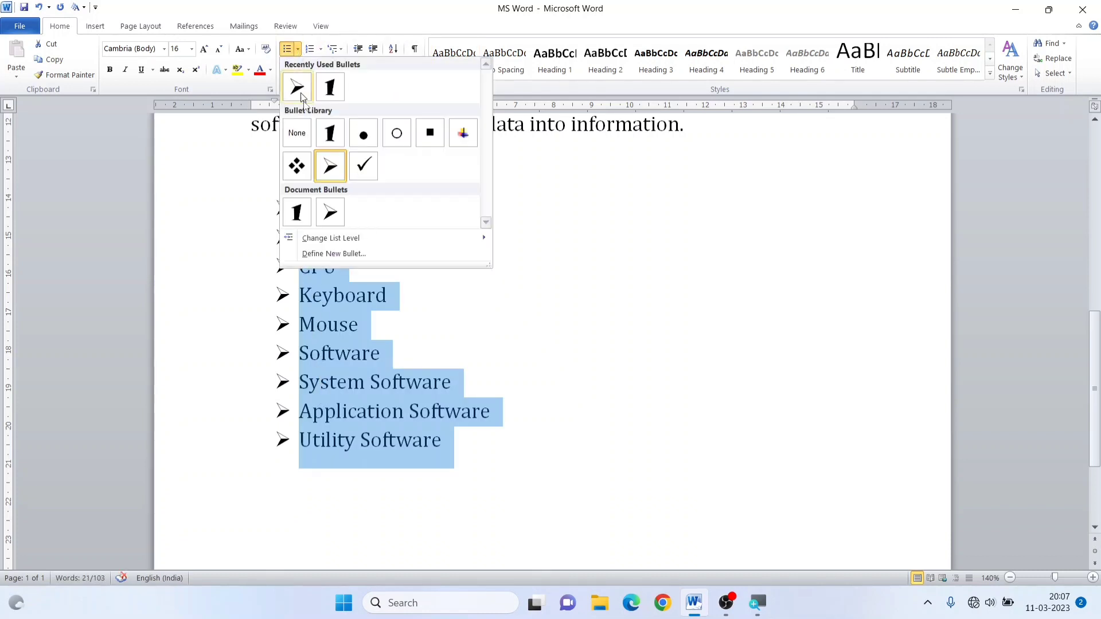
pyautogui.click(296, 167)
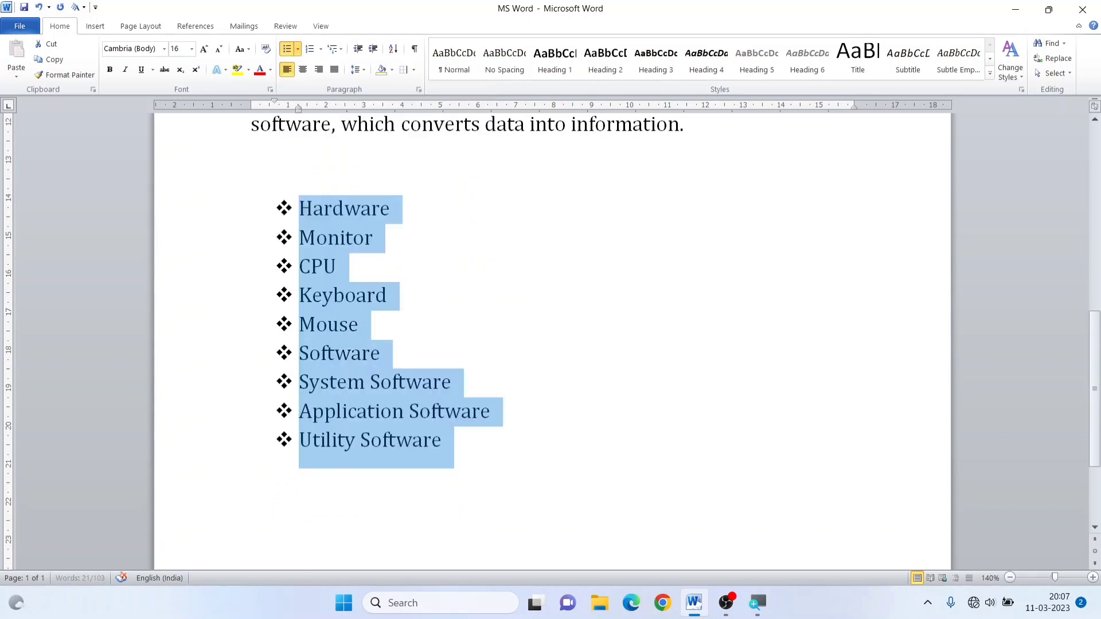
pyautogui.click(296, 48)
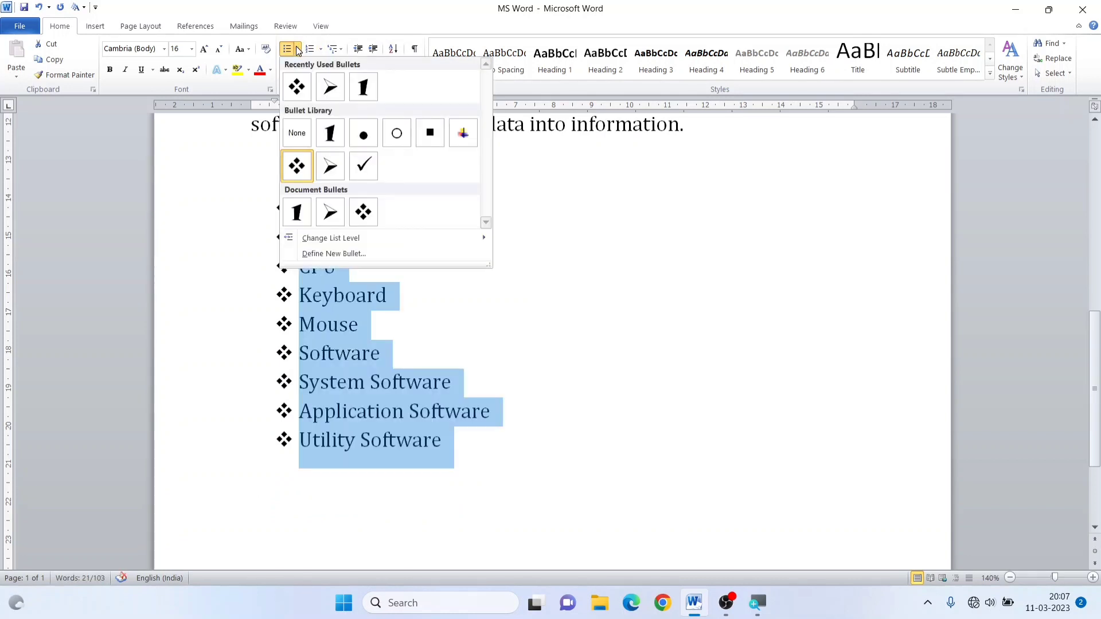
pyautogui.click(298, 134)
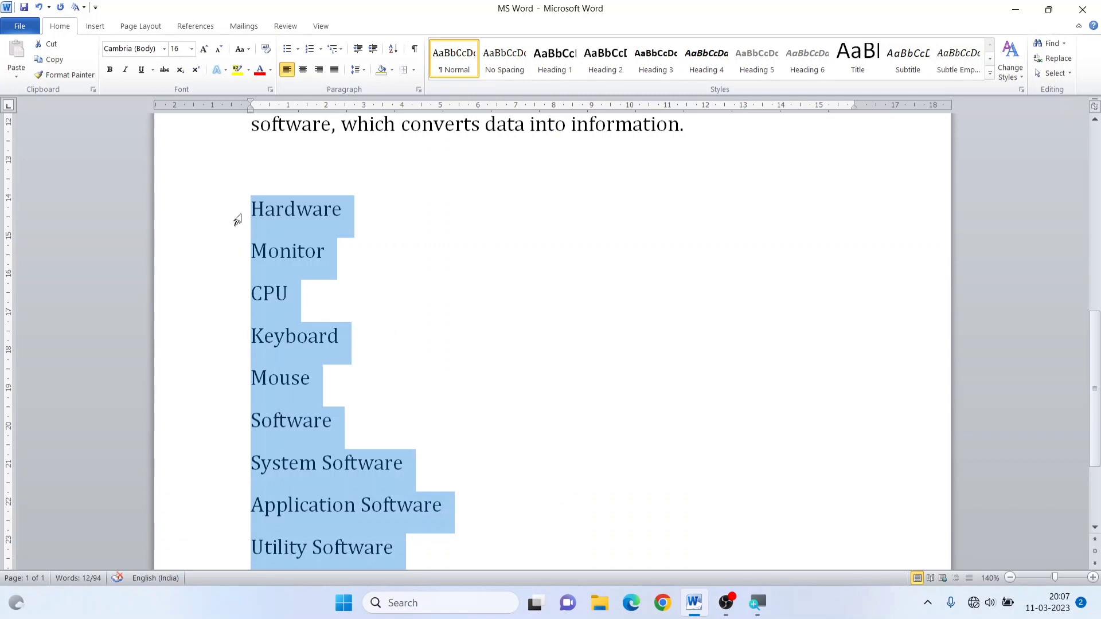
# - Start defining a new symbol bullet for the list from Hardware to Utility Software and display the Wide Latin font's characters
pyautogui.click(297, 51)
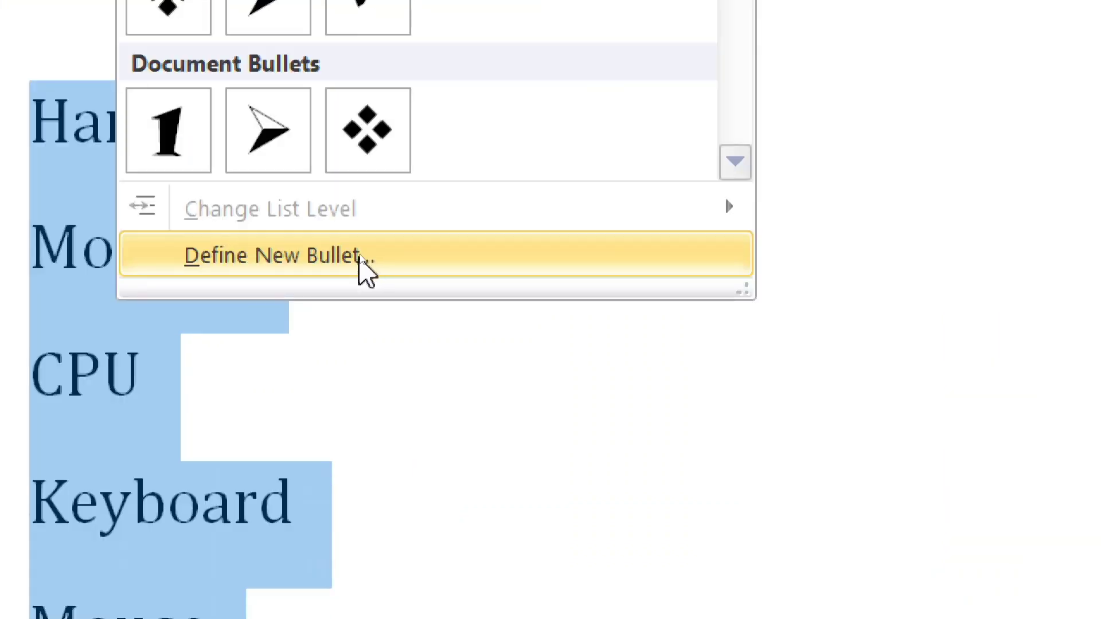
pyautogui.click(402, 256)
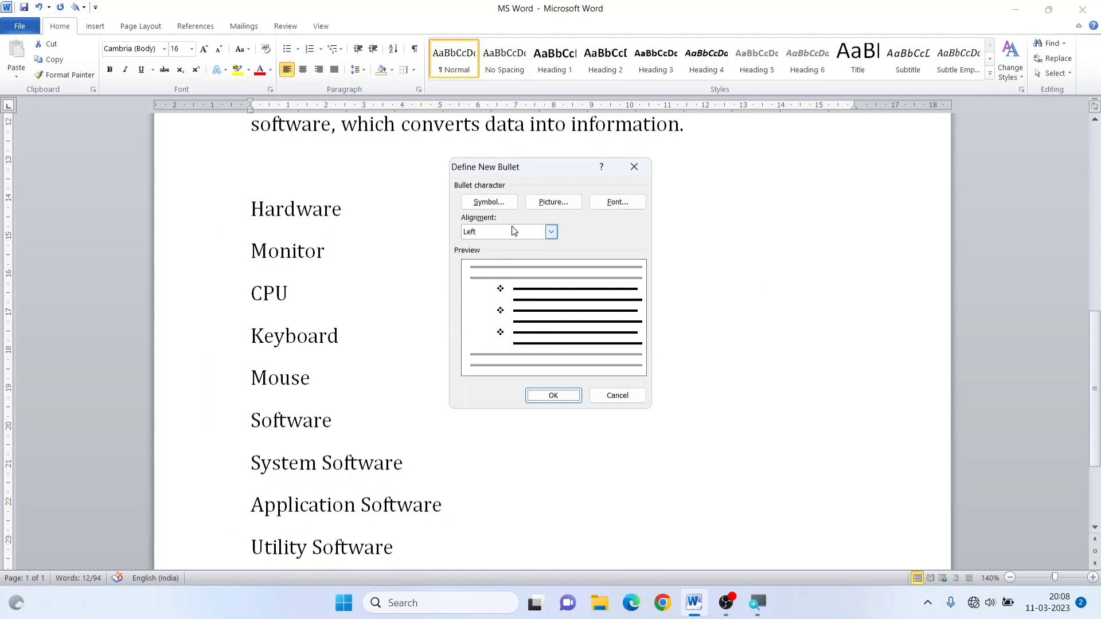
pyautogui.click(488, 203)
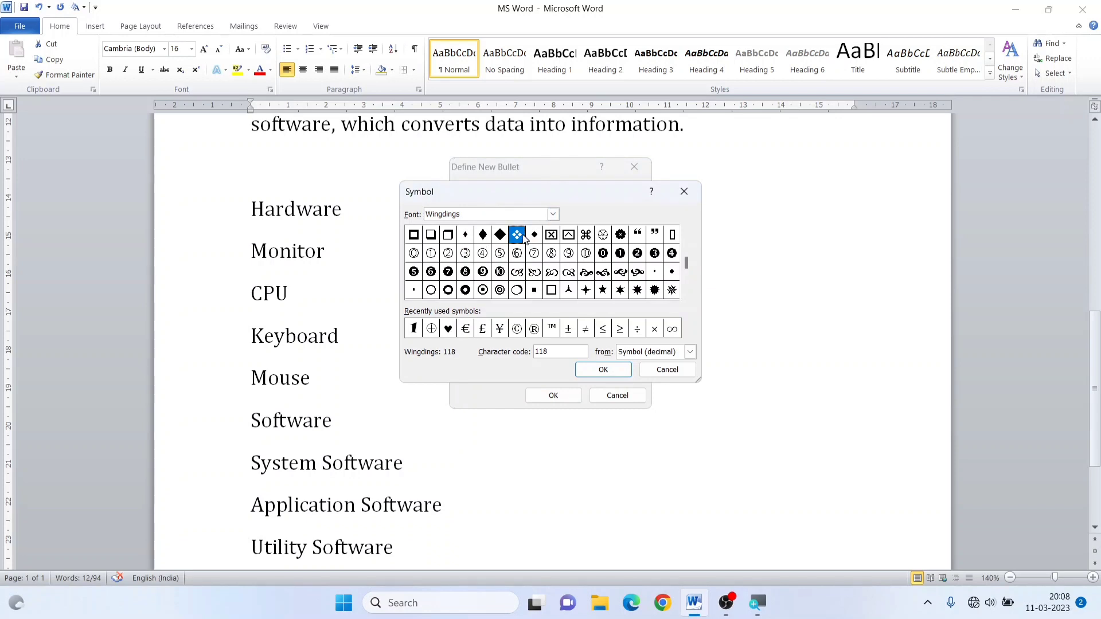
pyautogui.click(553, 214)
pyautogui.click(481, 273)
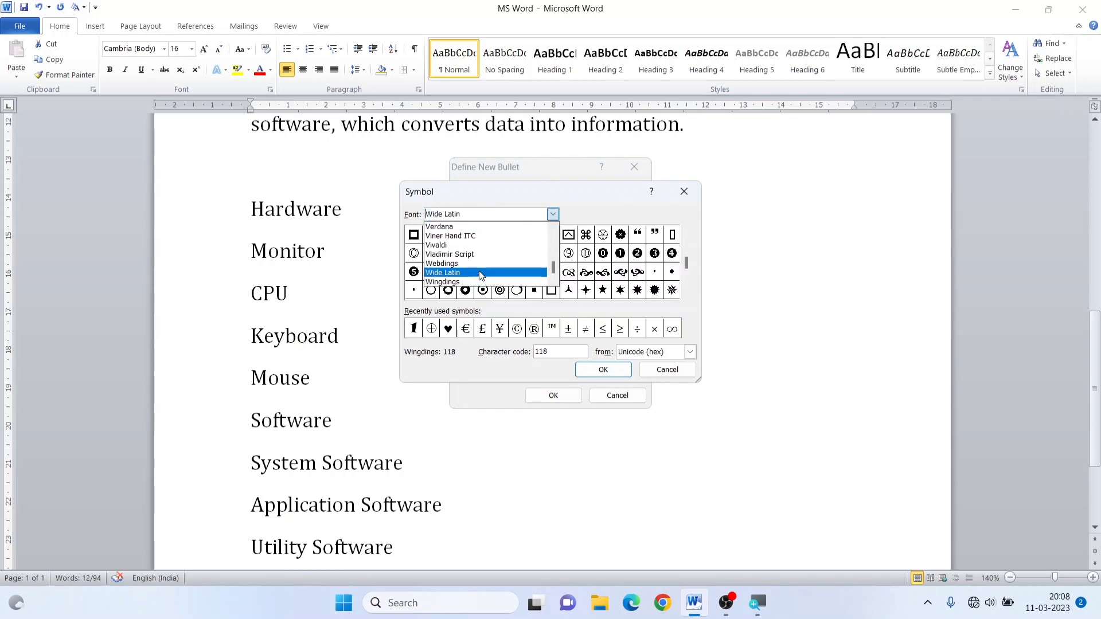
# - Switch the bullet's symbol font to Symbol and look through its characters
pyautogui.click(553, 214)
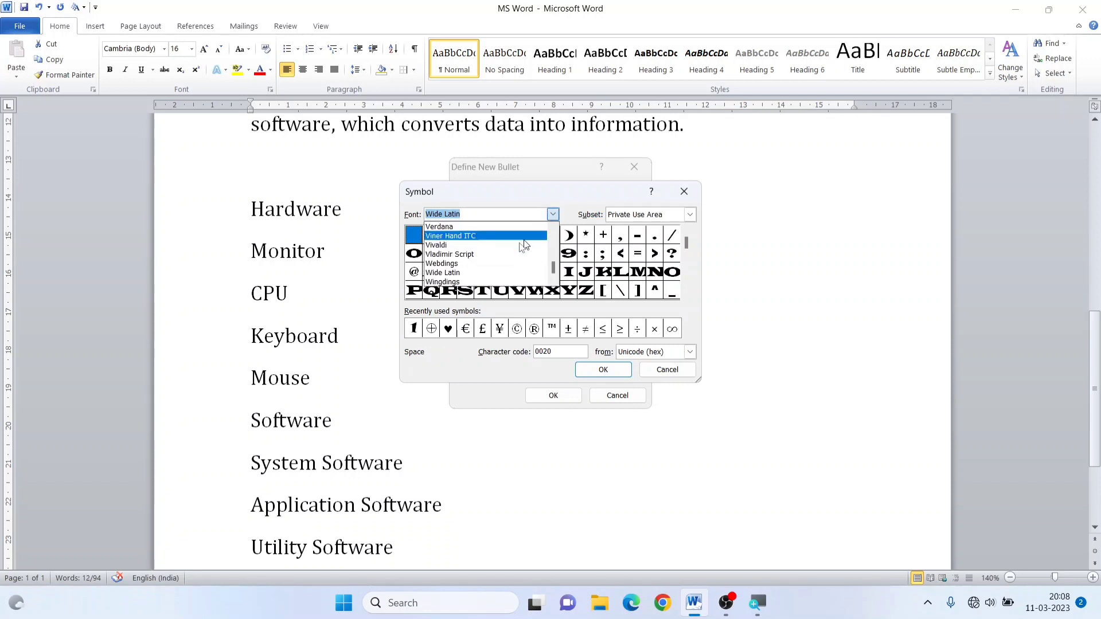
pyautogui.scroll(-1, 515, 252)
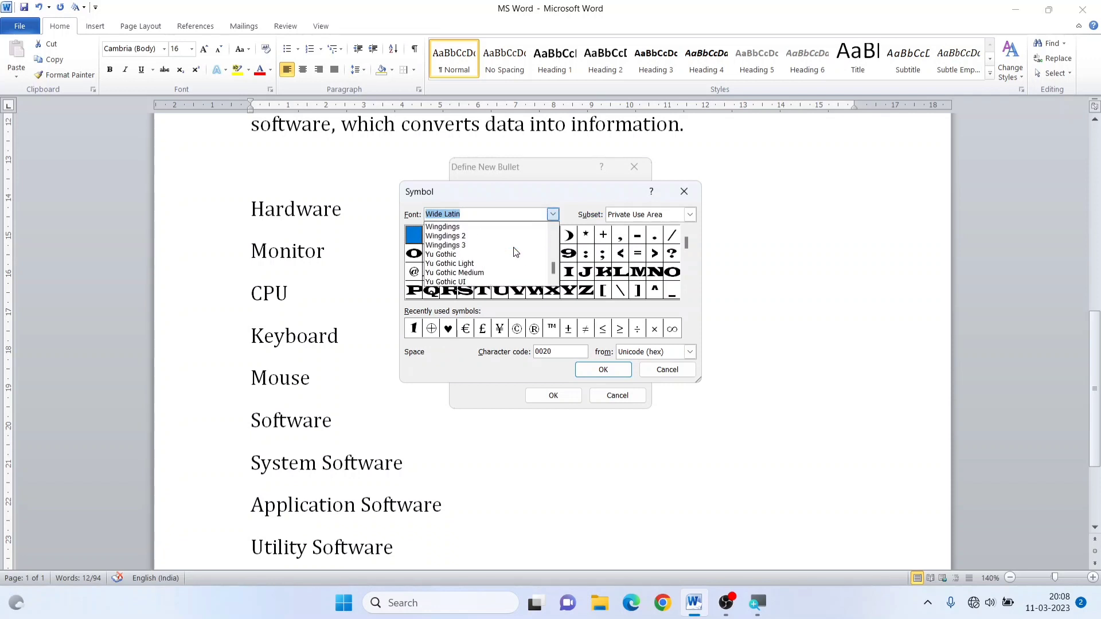
pyautogui.write('s')
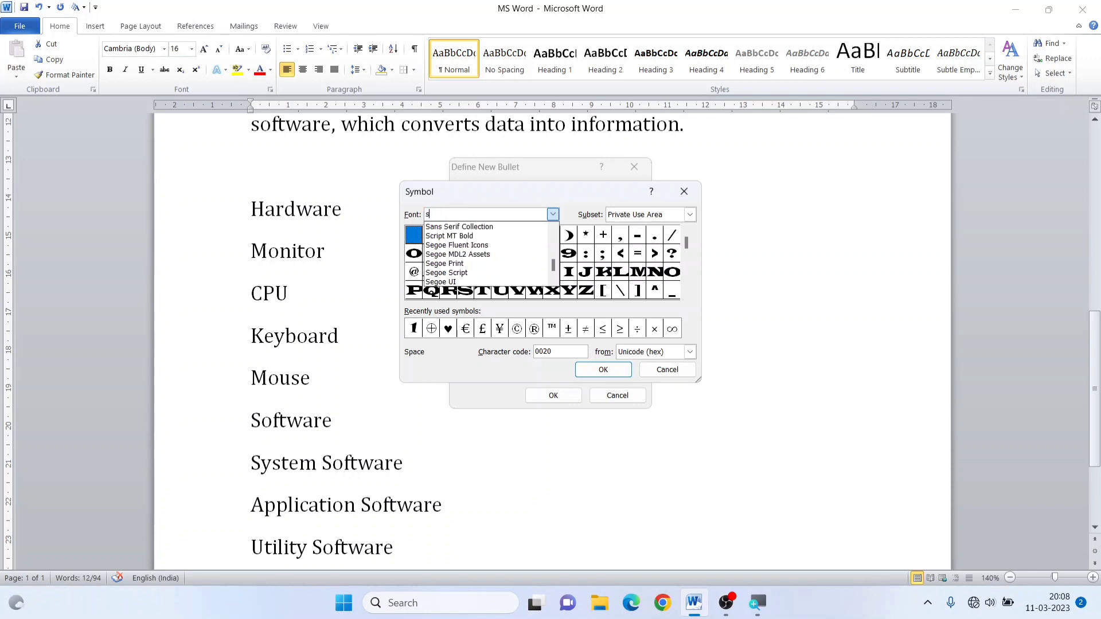
pyautogui.write('ymbol')
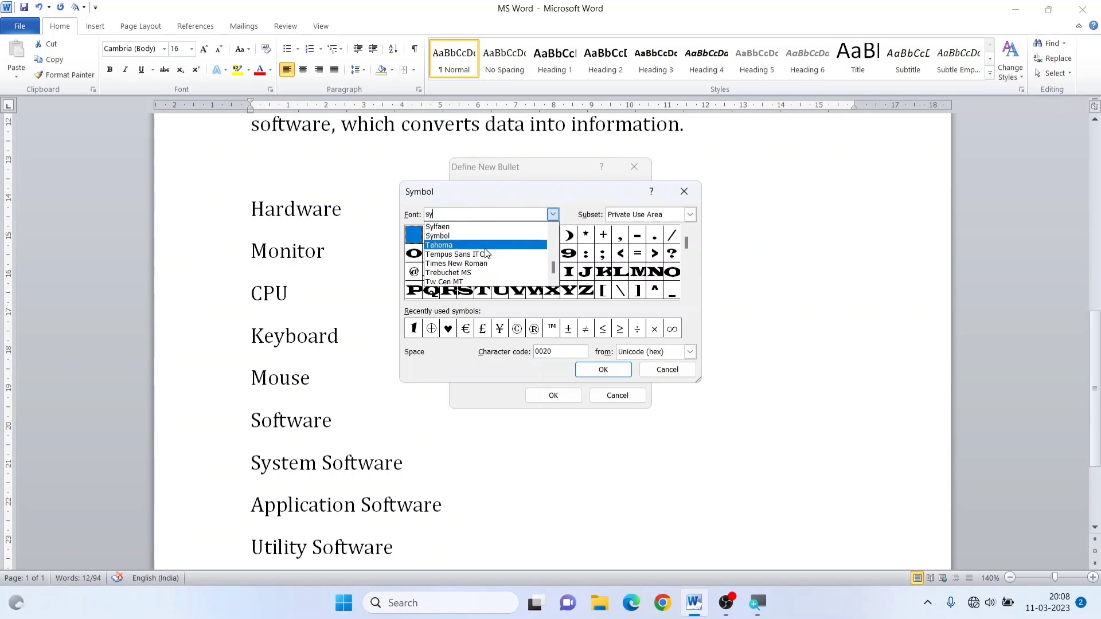
pyautogui.click(473, 240)
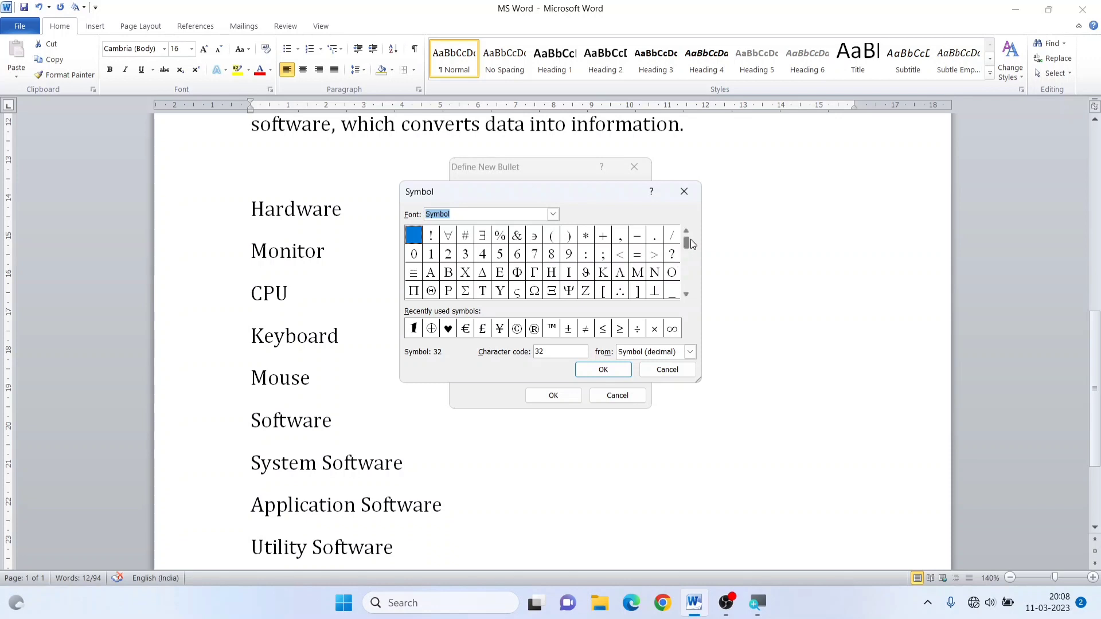
pyautogui.moveTo(689, 245)
pyautogui.mouseDown()
pyautogui.moveTo(688, 296)
pyautogui.moveTo(686, 235)
pyautogui.mouseUp()
# - Choose the spider character, Webdings code 33, as the new bullet and apply it to the list
pyautogui.click(554, 215)
pyautogui.scroll(-8, 488, 258)
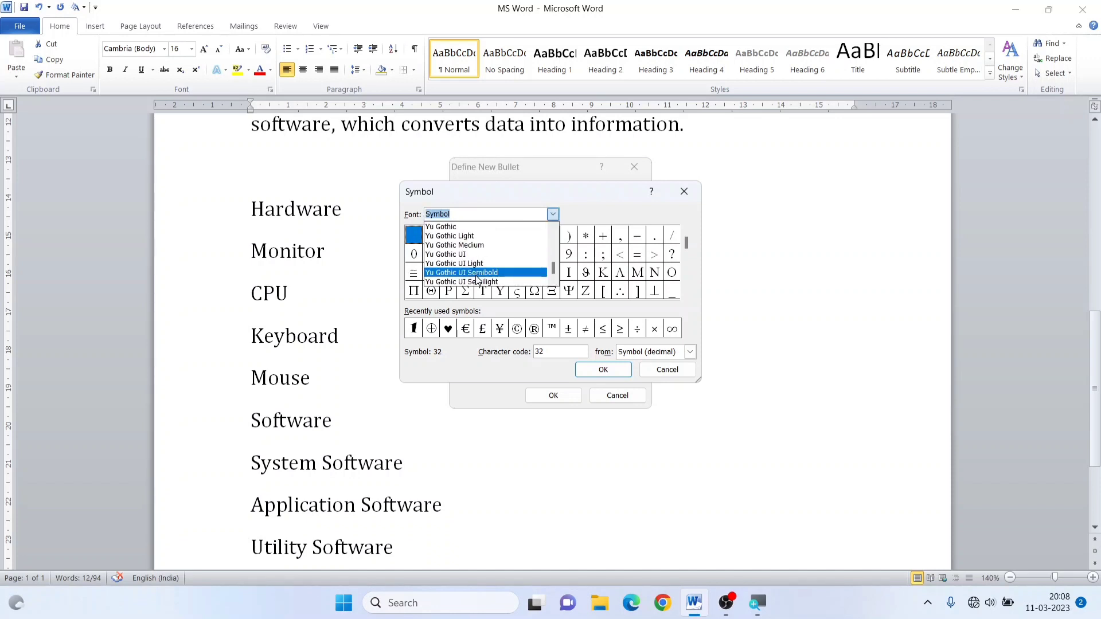
pyautogui.scroll(3, 474, 268)
pyautogui.click(466, 236)
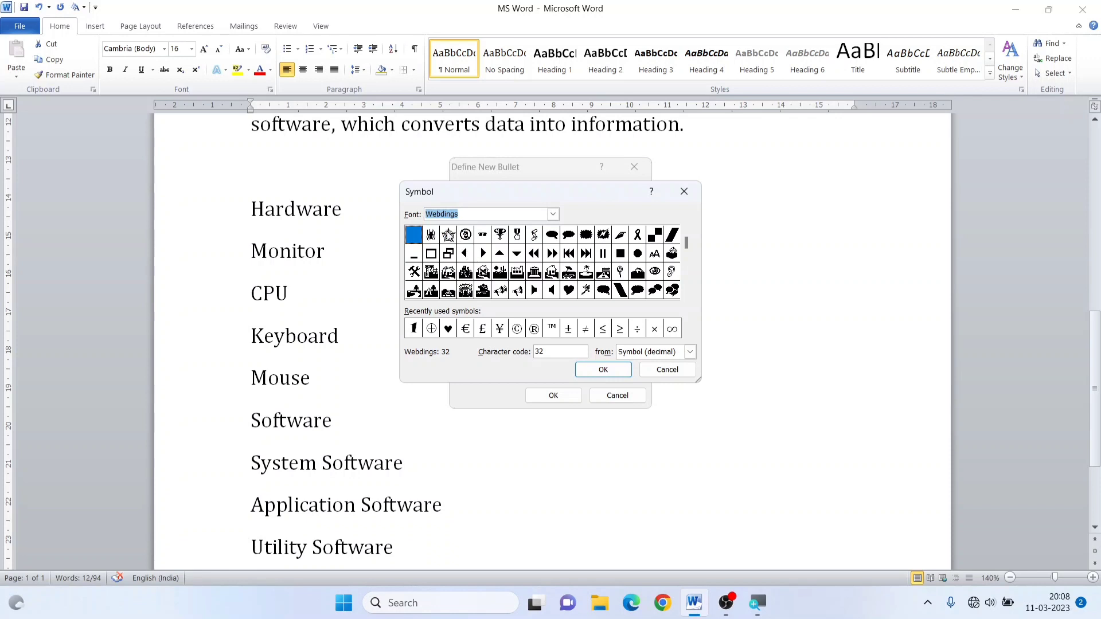
pyautogui.click(448, 234)
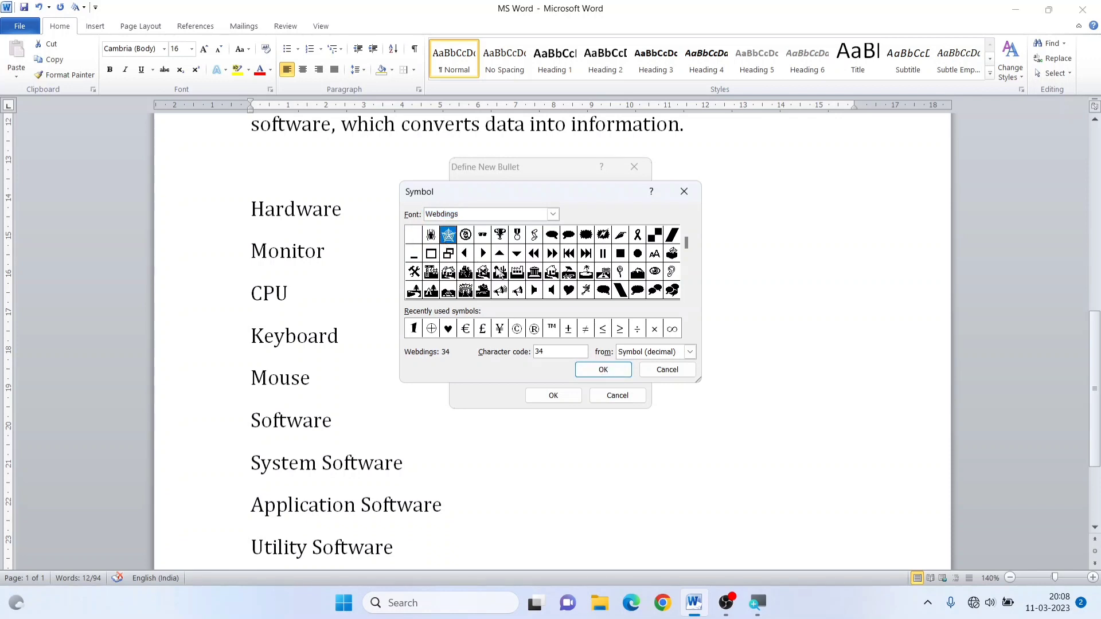
pyautogui.click(431, 235)
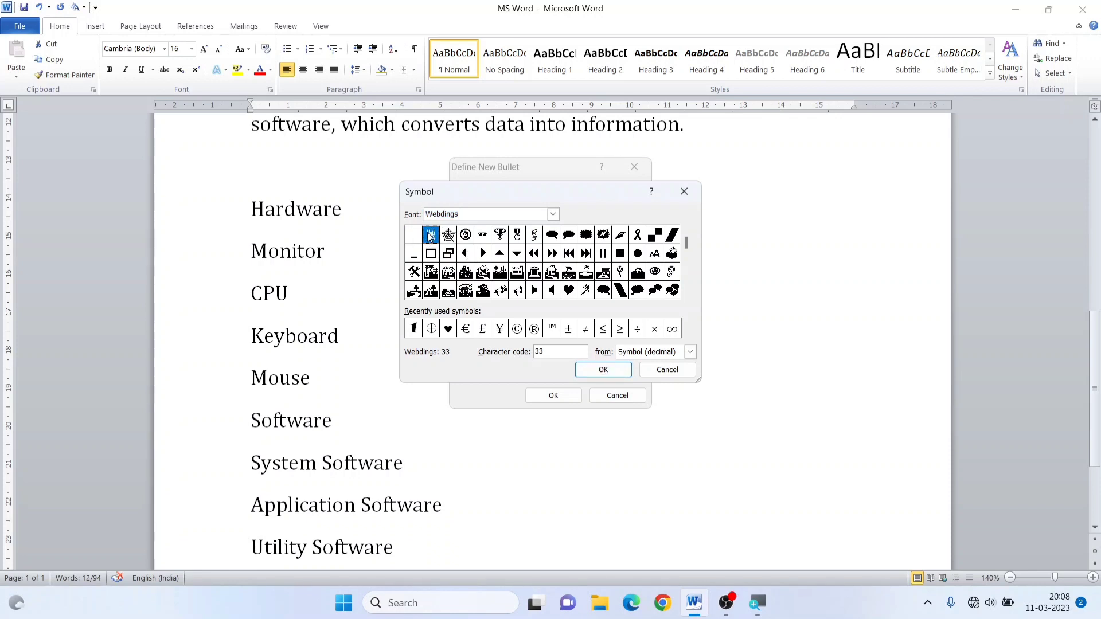
pyautogui.click(612, 367)
pyautogui.click(560, 396)
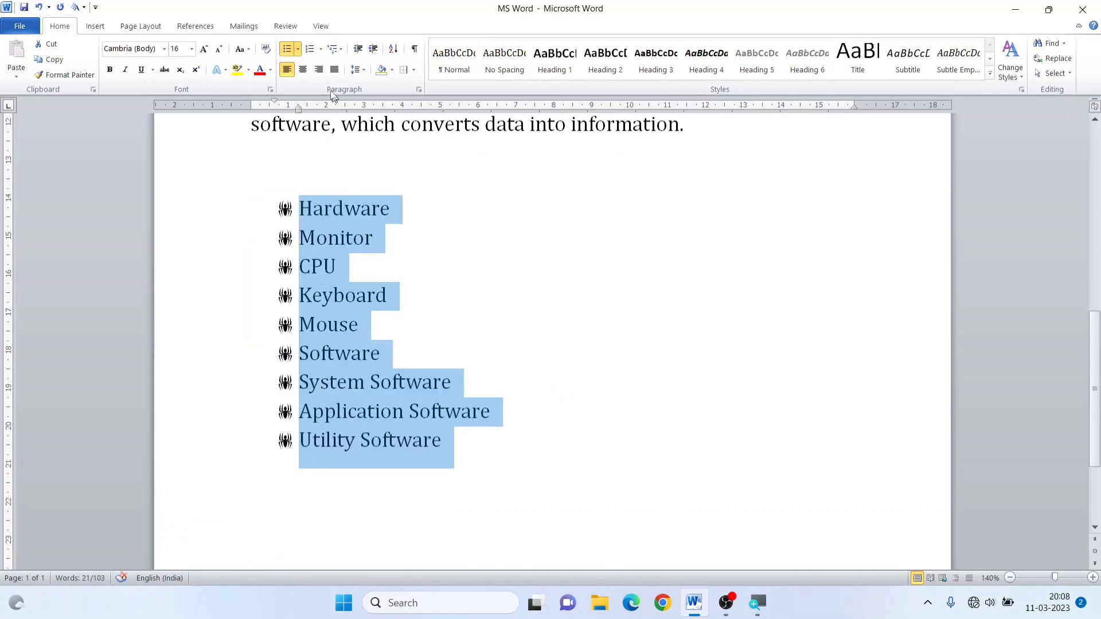
# - Start another new bullet definition, view its symbol choices and close them without changing the spider character
pyautogui.click(298, 48)
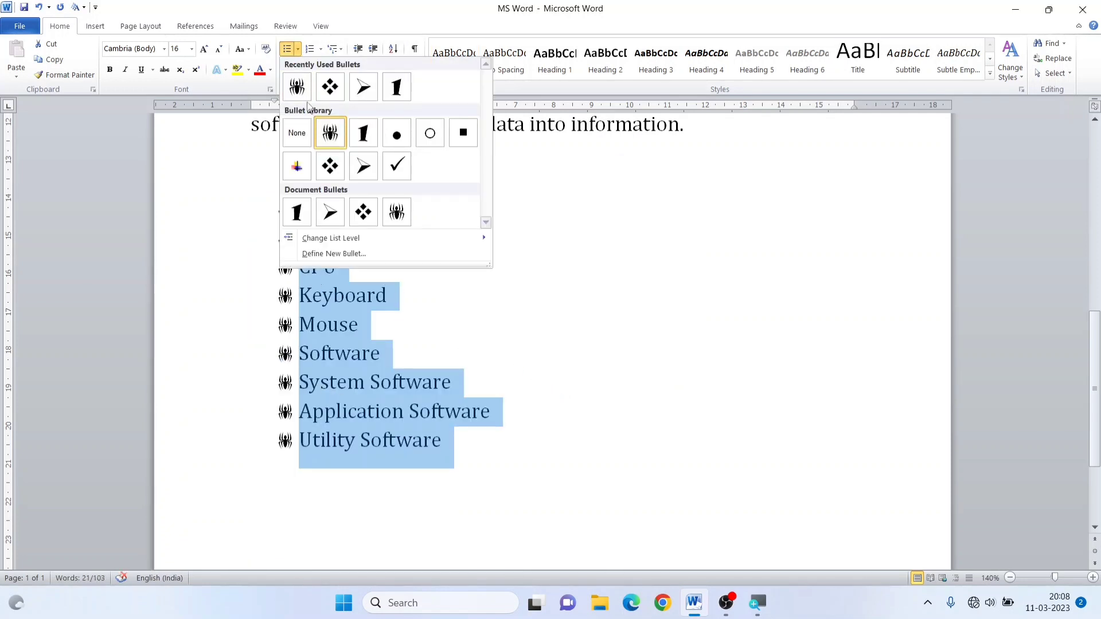
pyautogui.click(330, 254)
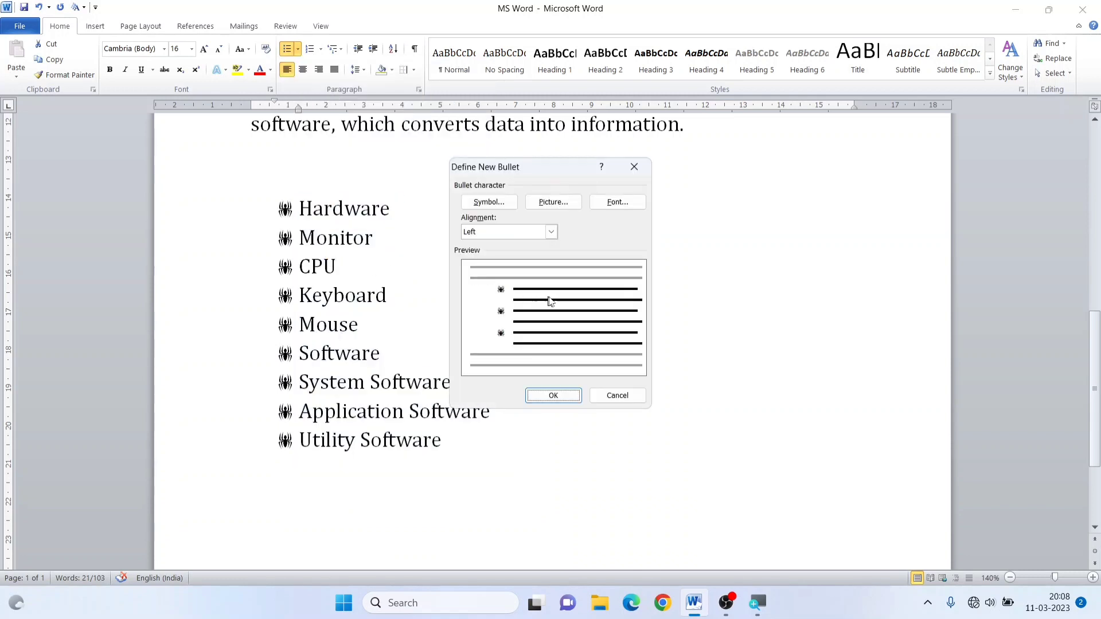
pyautogui.click(500, 203)
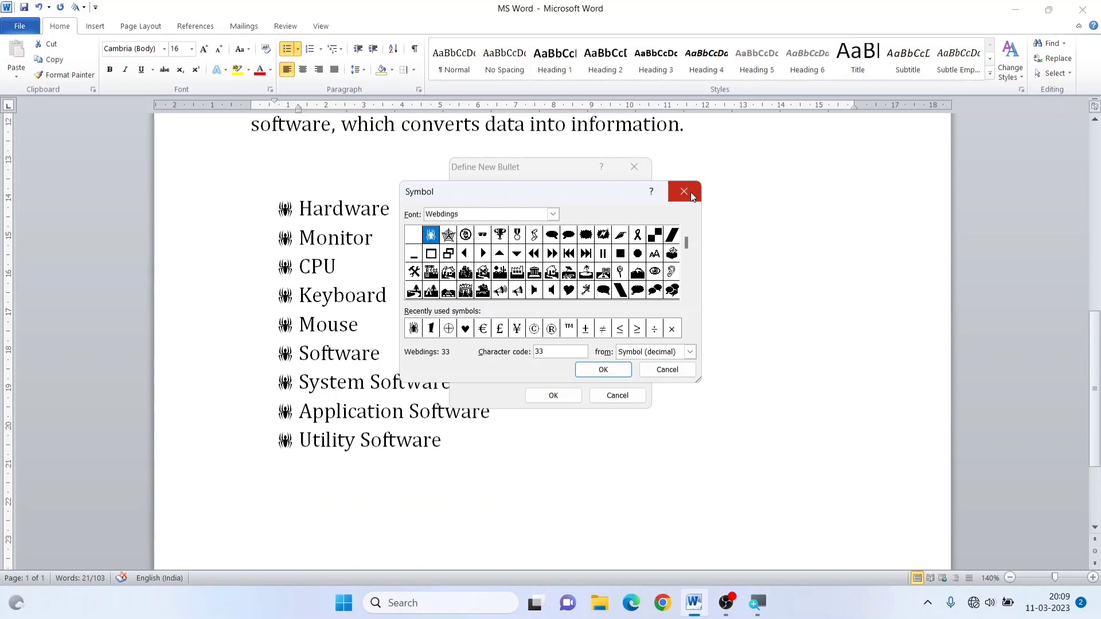
pyautogui.click(691, 197)
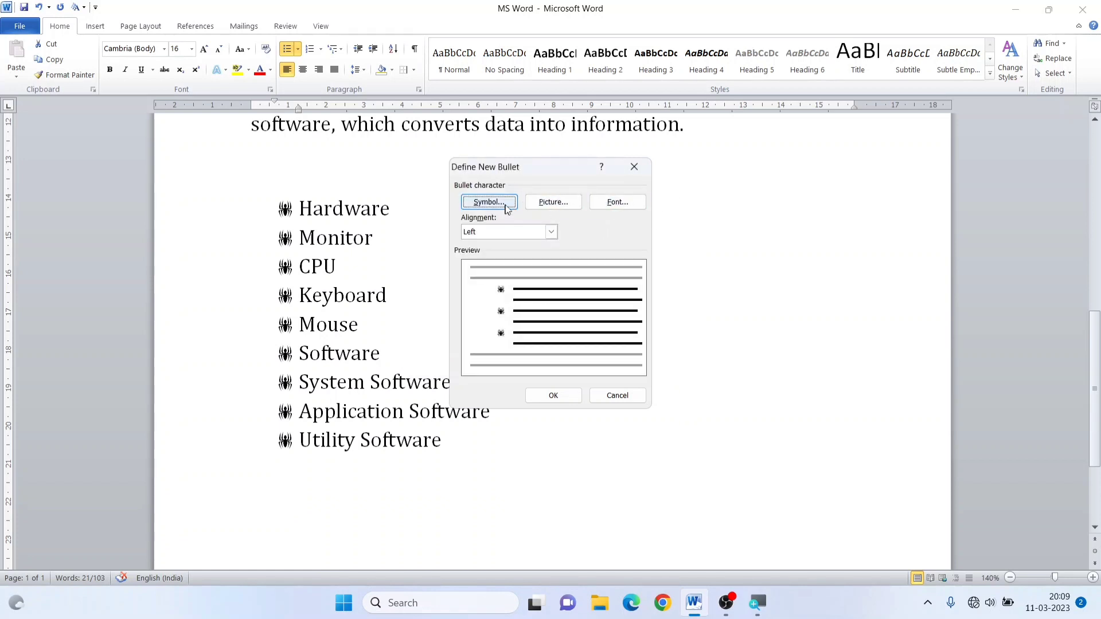
# - Open the bullet's font settings, try Vladimir Script and set the font back to Webdings
pyautogui.click(617, 204)
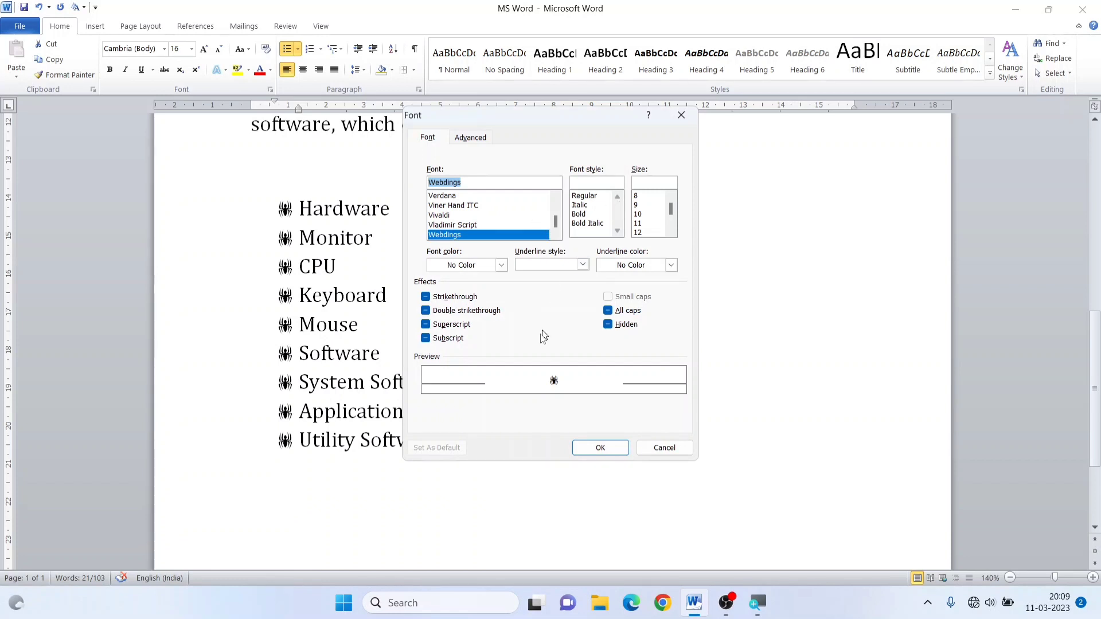
pyautogui.click(457, 206)
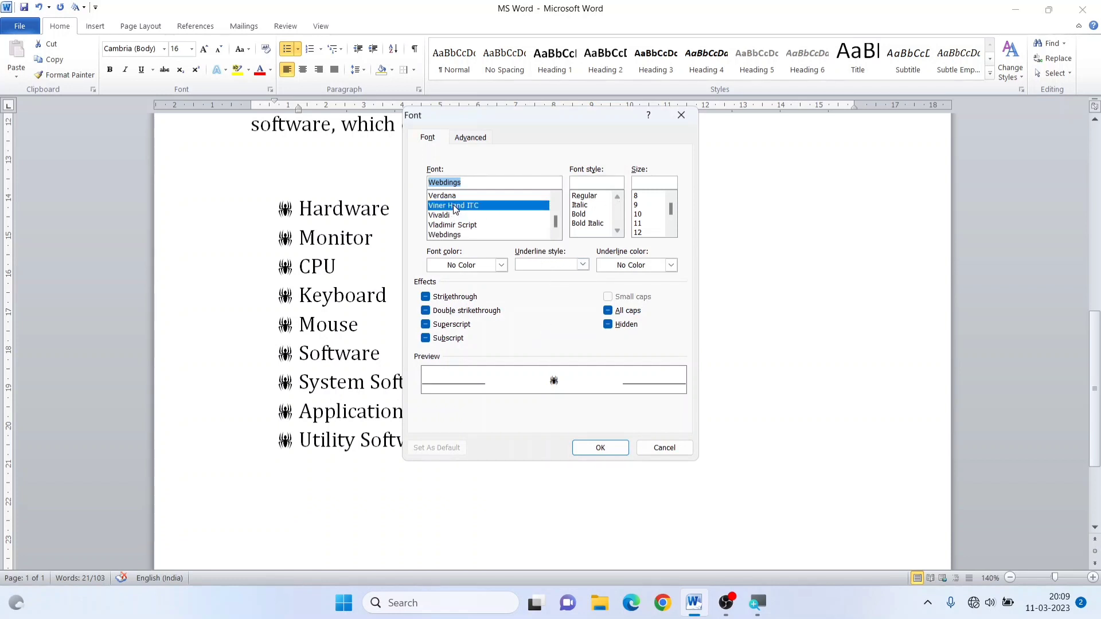
pyautogui.click(446, 219)
pyautogui.press('Down')
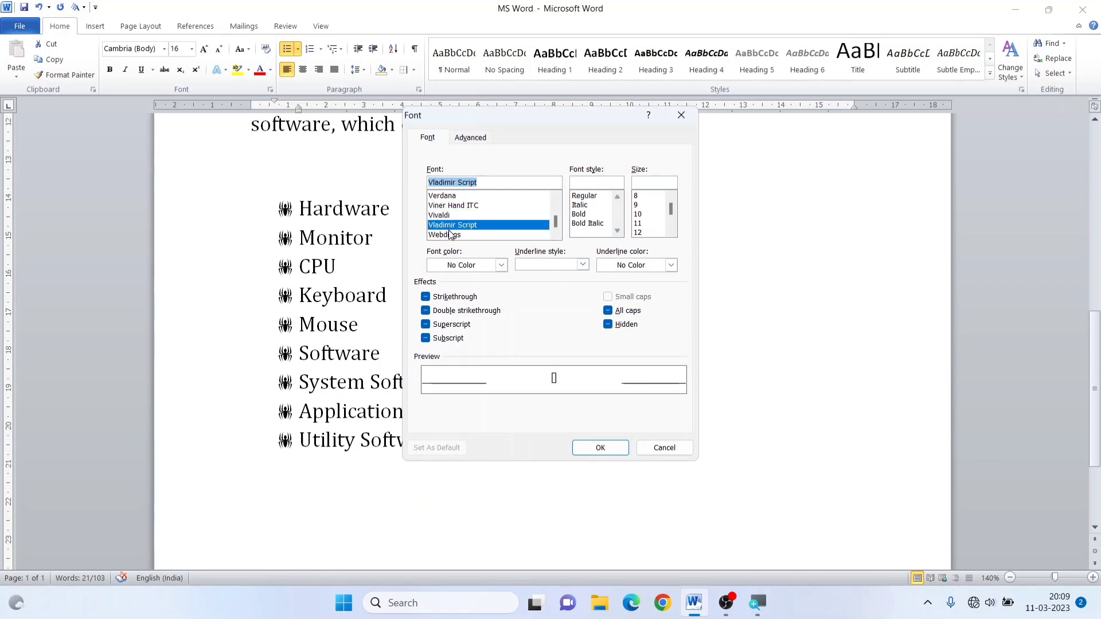
pyautogui.click(447, 235)
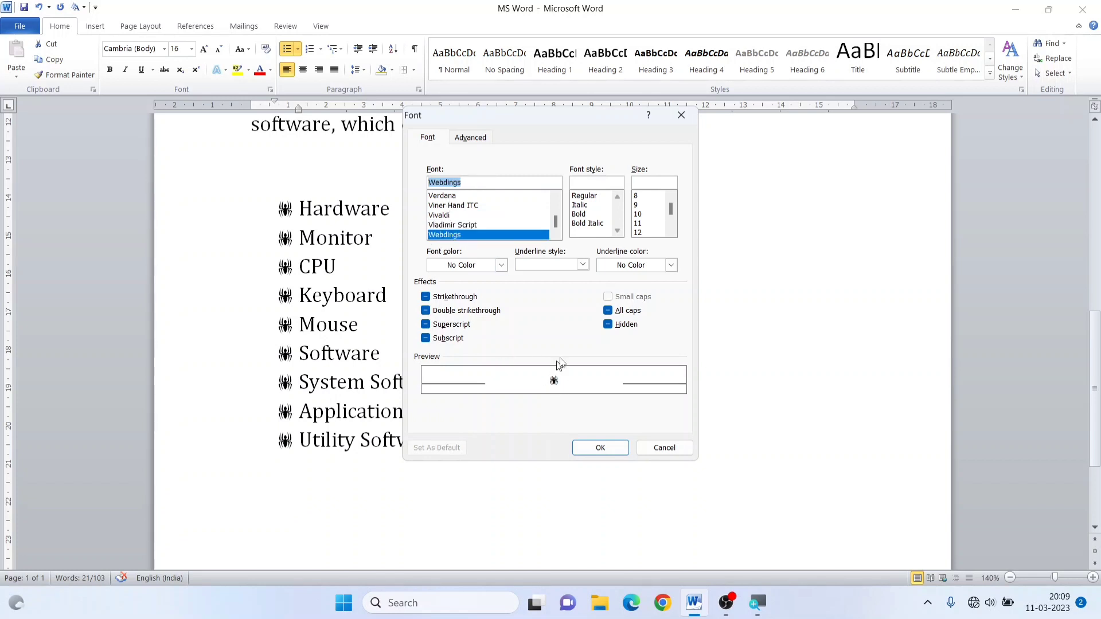
# - Try the Italic, Bold and Bold Italic styles on the spider bullet and set its font style to Regular
pyautogui.click(587, 198)
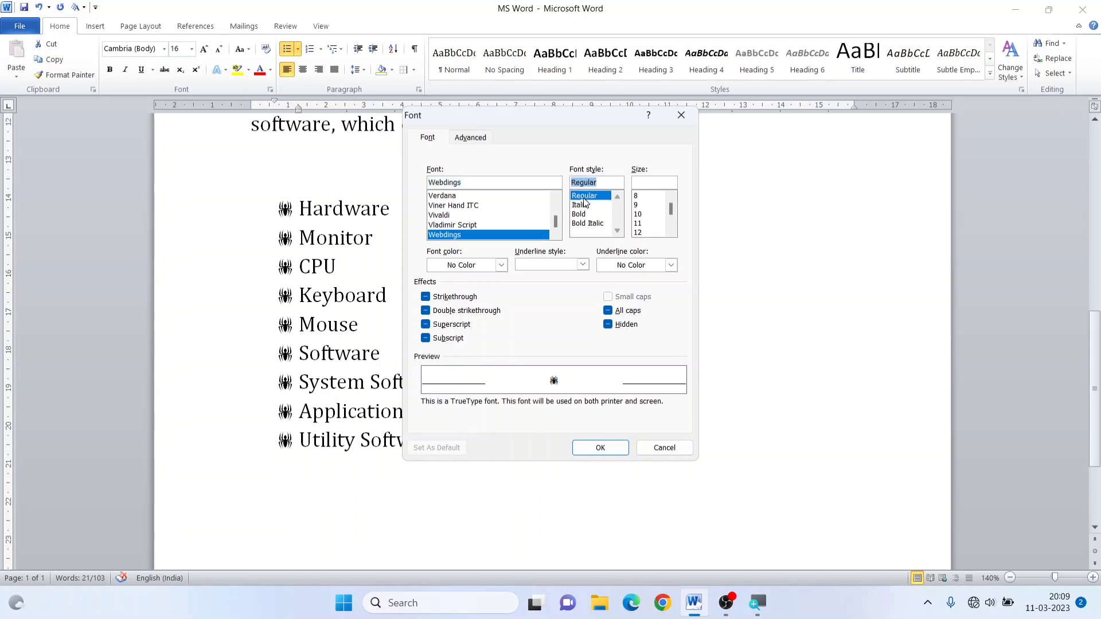
pyautogui.click(582, 207)
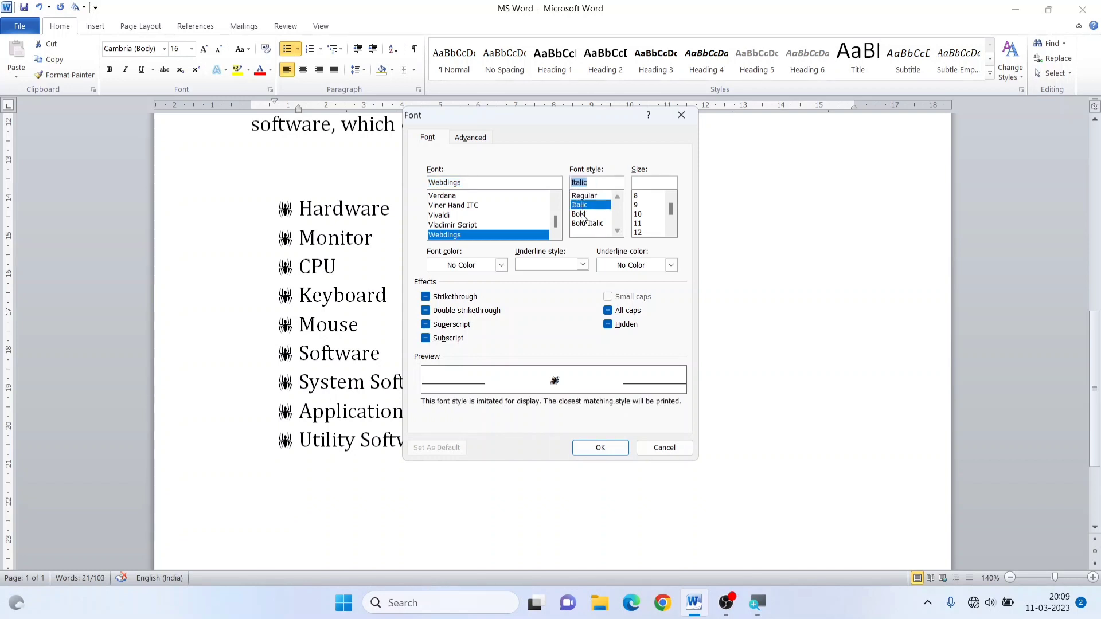
pyautogui.click(582, 215)
pyautogui.click(581, 207)
pyautogui.click(585, 223)
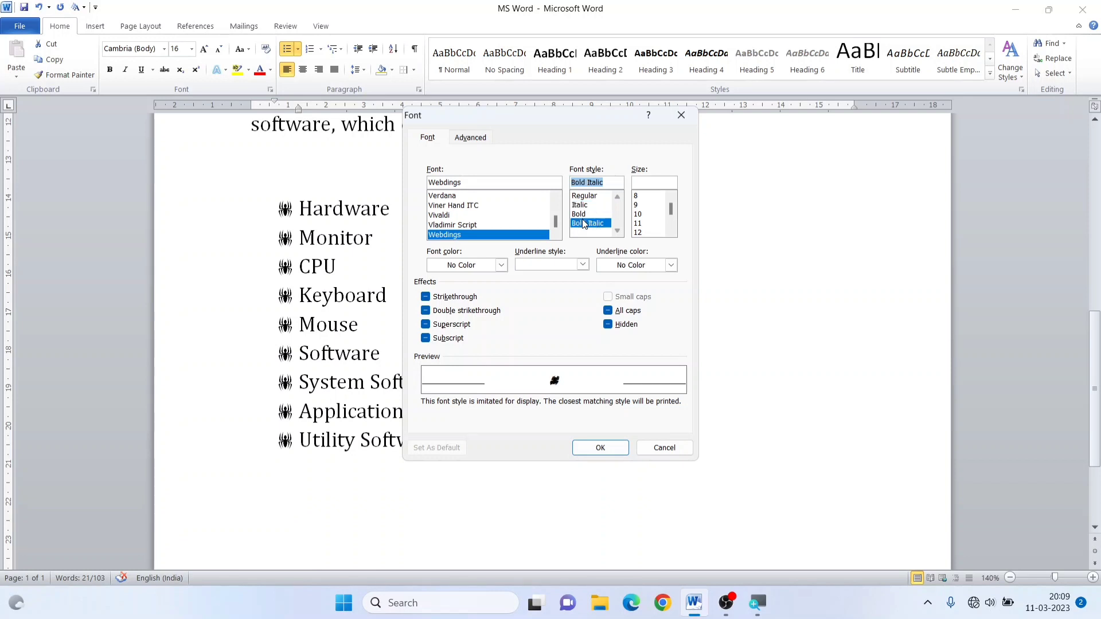
pyautogui.click(583, 213)
pyautogui.click(582, 205)
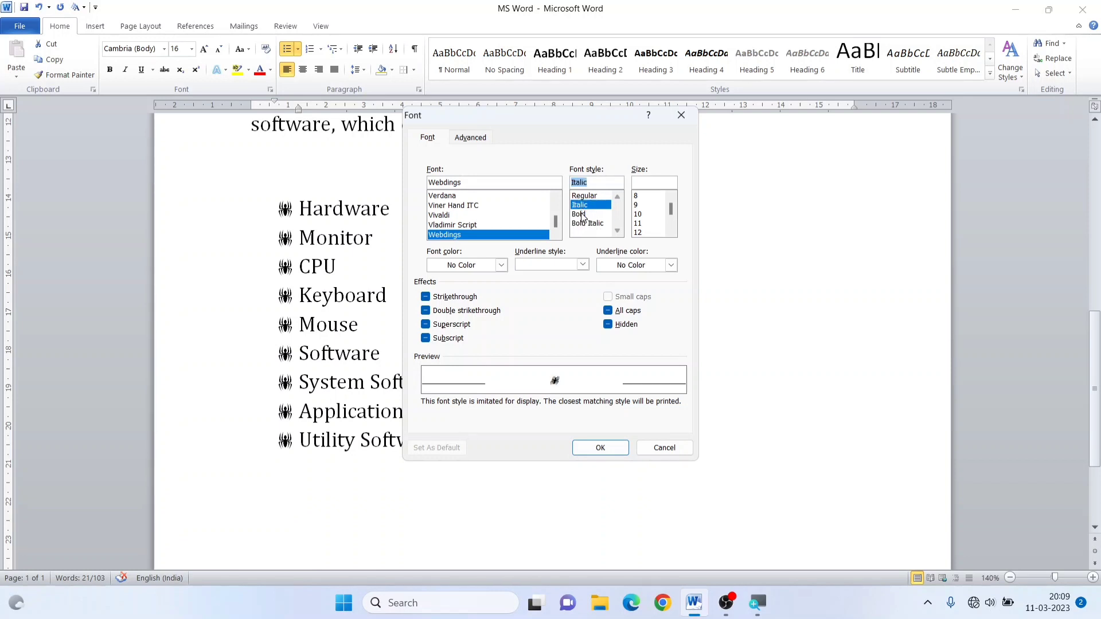
pyautogui.click(583, 215)
pyautogui.click(583, 197)
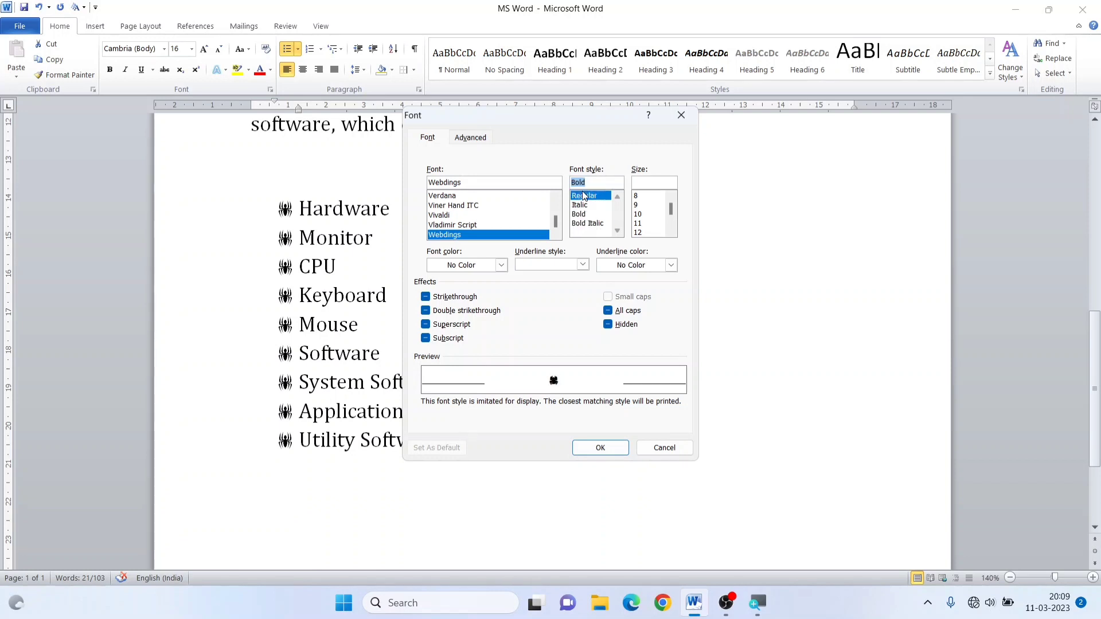
# - Try bullet font sizes from 8 to 12, pick one further down the size list, and apply the bullet definition
pyautogui.click(637, 195)
pyautogui.click(638, 205)
pyautogui.click(640, 214)
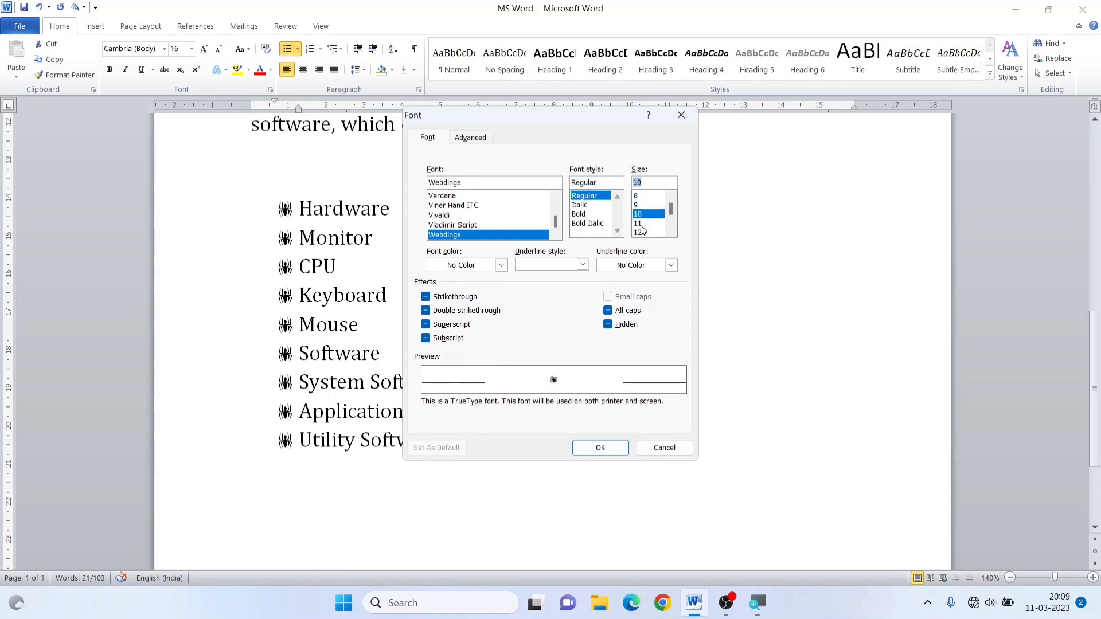
pyautogui.click(640, 224)
pyautogui.click(643, 232)
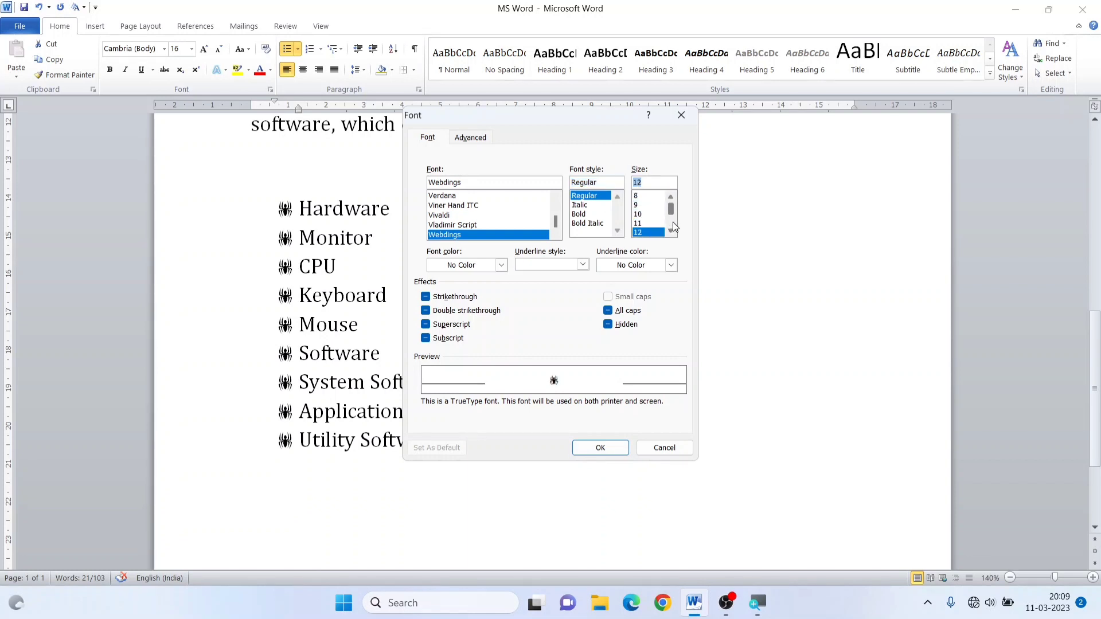
pyautogui.click(671, 231)
pyautogui.click(671, 231)
pyautogui.click(652, 232)
pyautogui.click(591, 451)
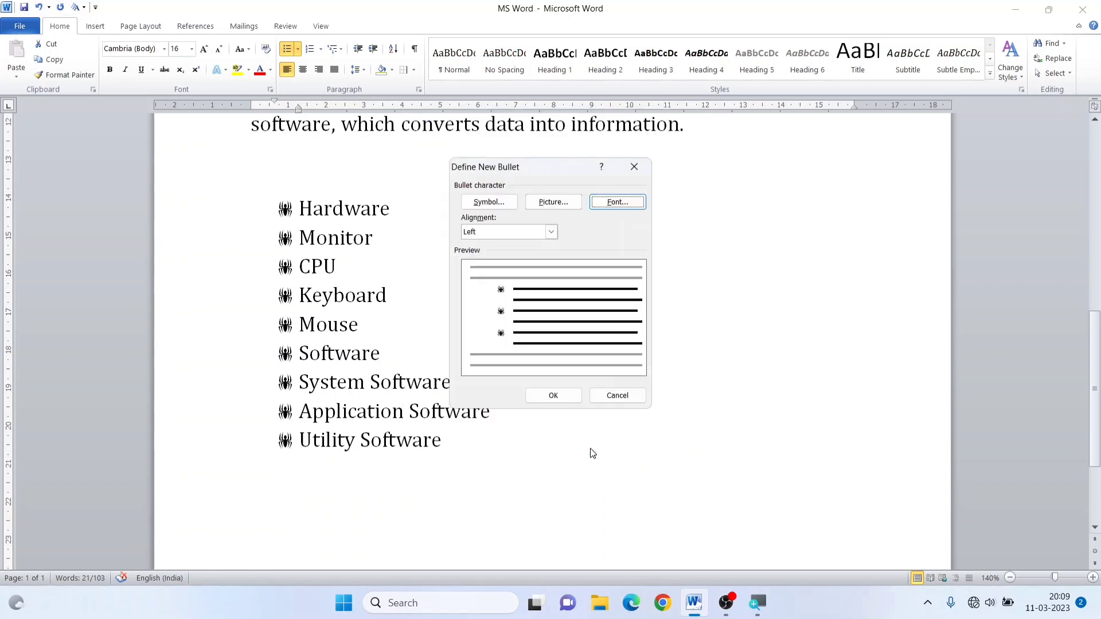
pyautogui.click(574, 396)
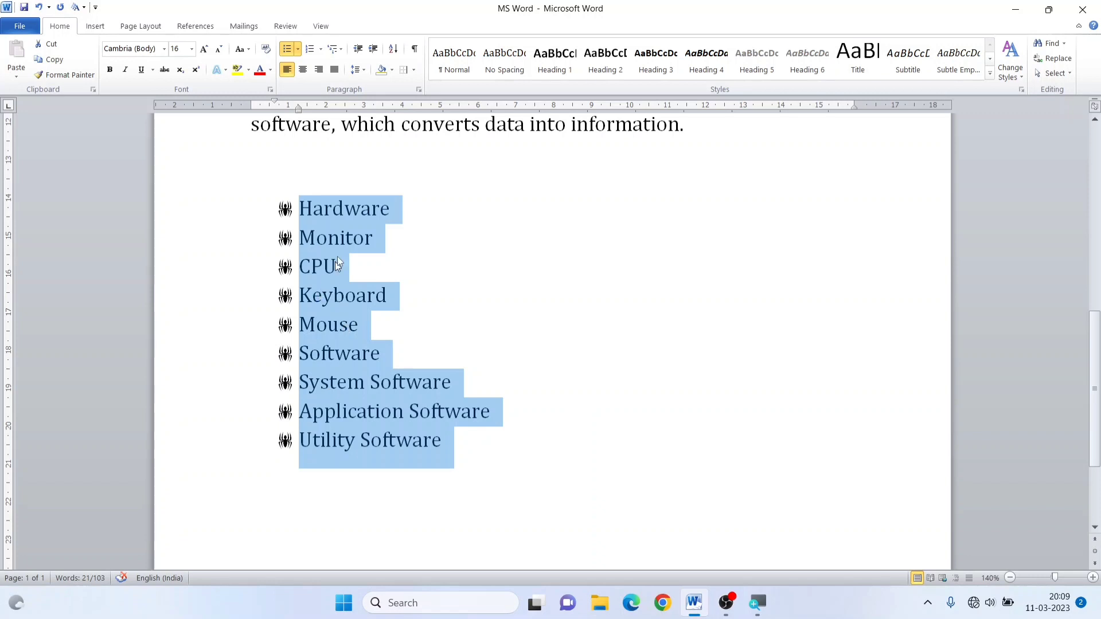
# - Replace the spider bullets on the lines from Hardware to Utility Software with 1., 2., 3. numbering
pyautogui.click(297, 49)
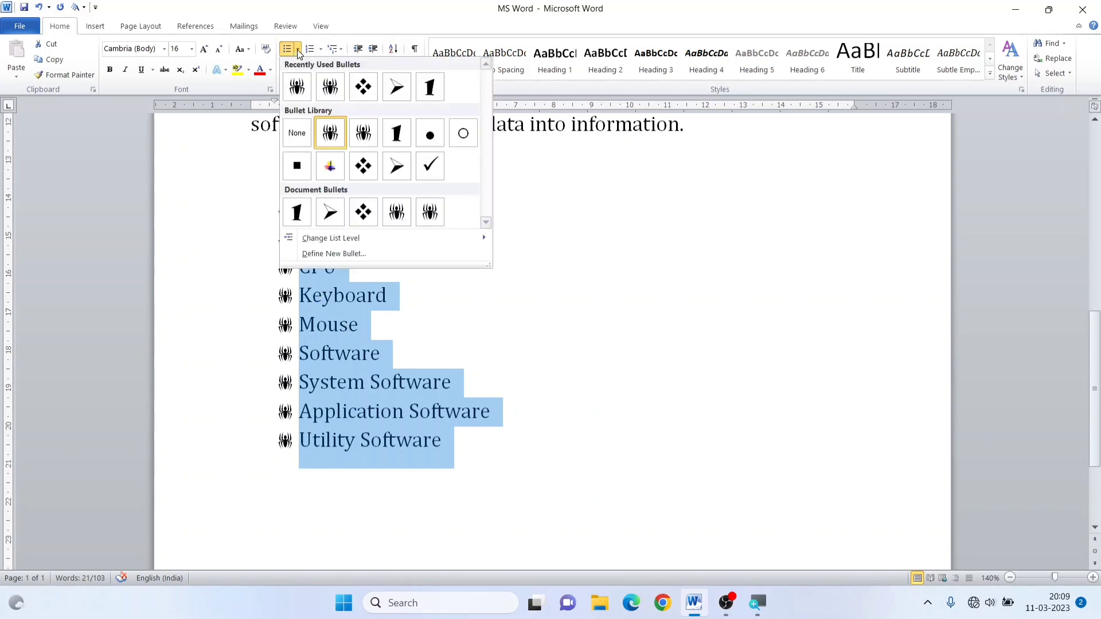
pyautogui.click(440, 340)
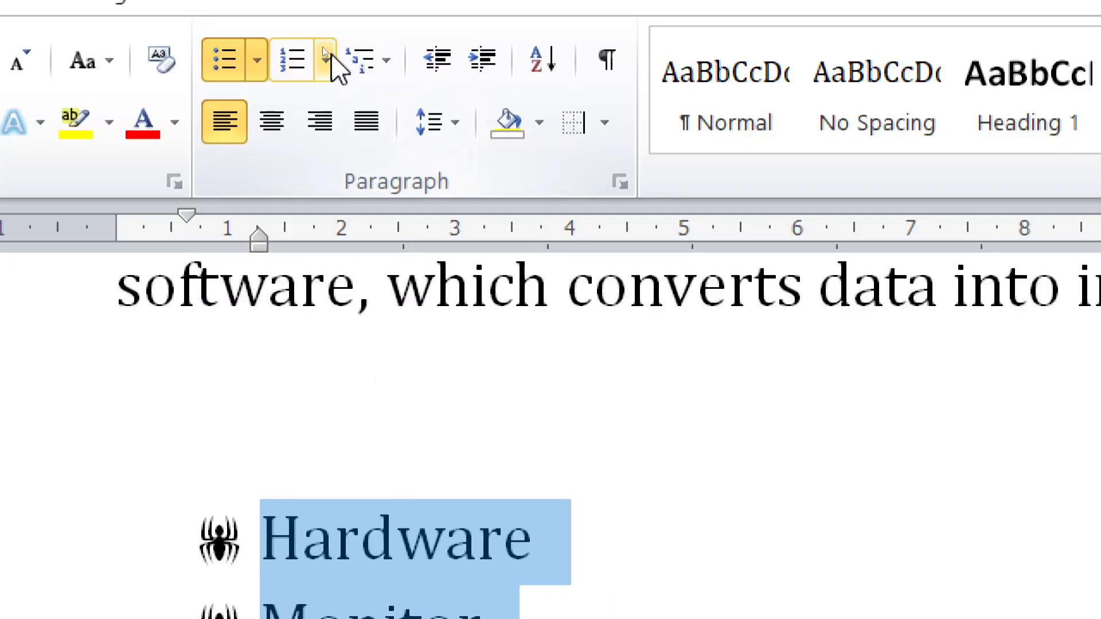
pyautogui.click(327, 59)
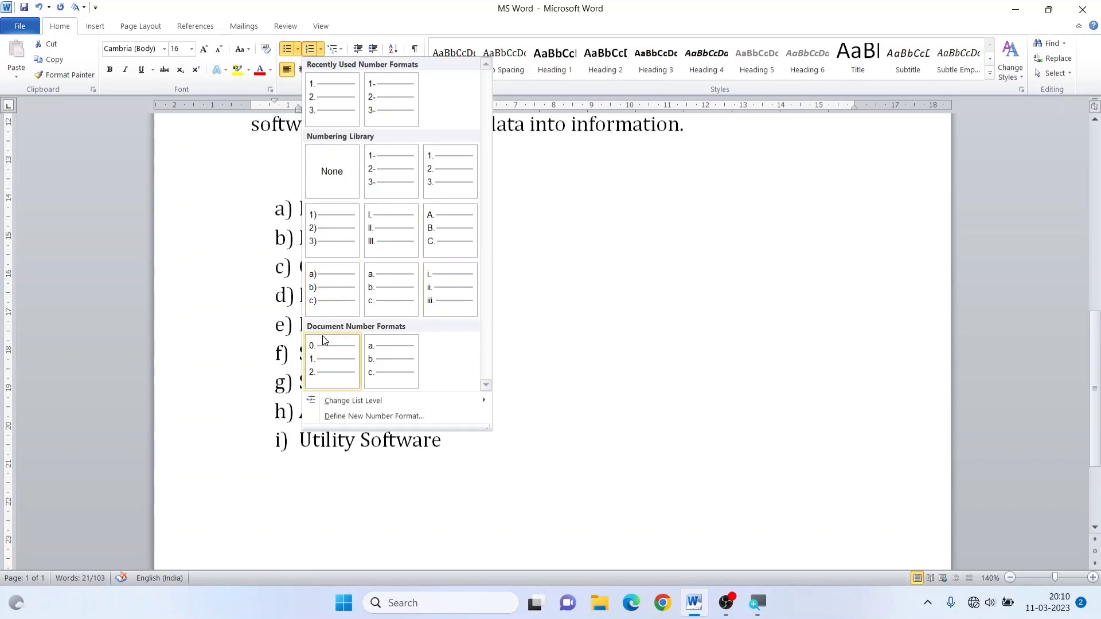
pyautogui.click(325, 97)
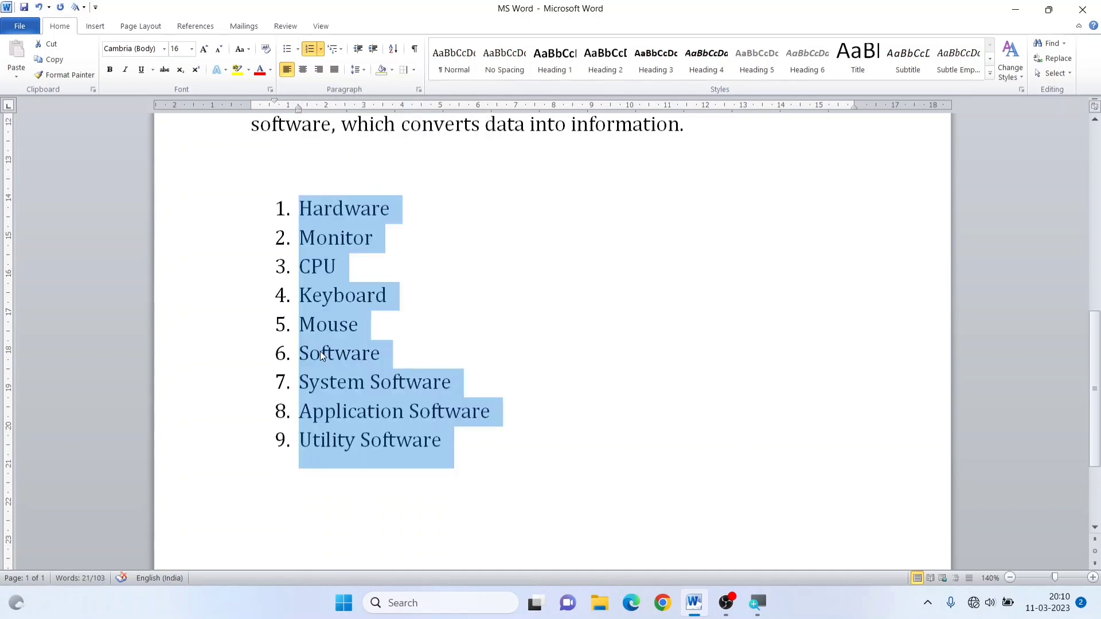
# - Restart the numbering of the list from Hardware to Utility Software at 3 as a new list
pyautogui.click(320, 49)
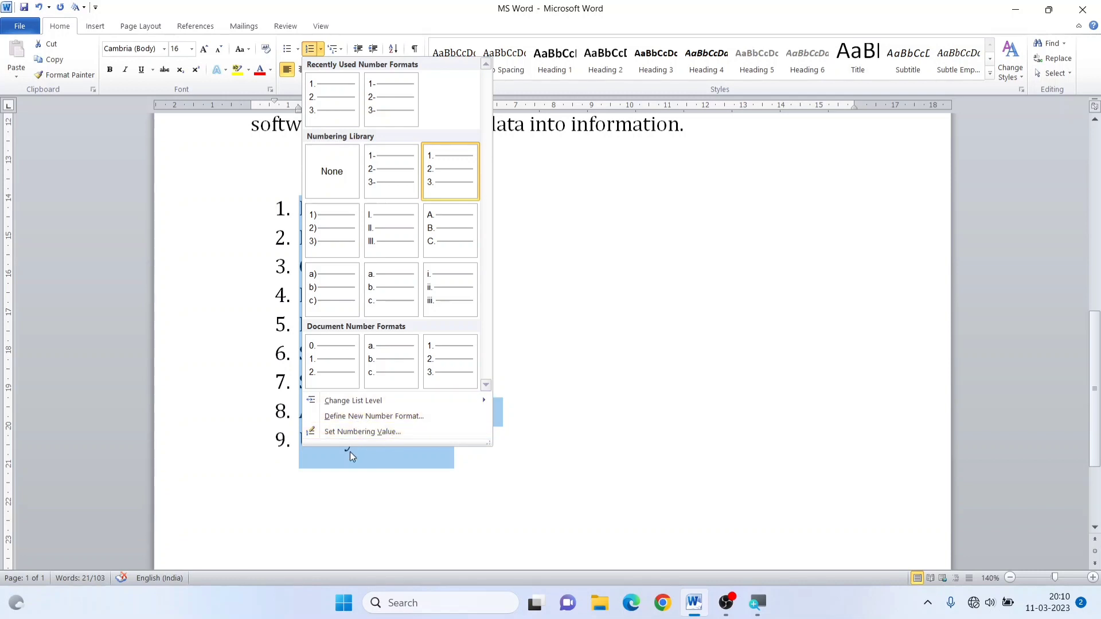
pyautogui.click(522, 295)
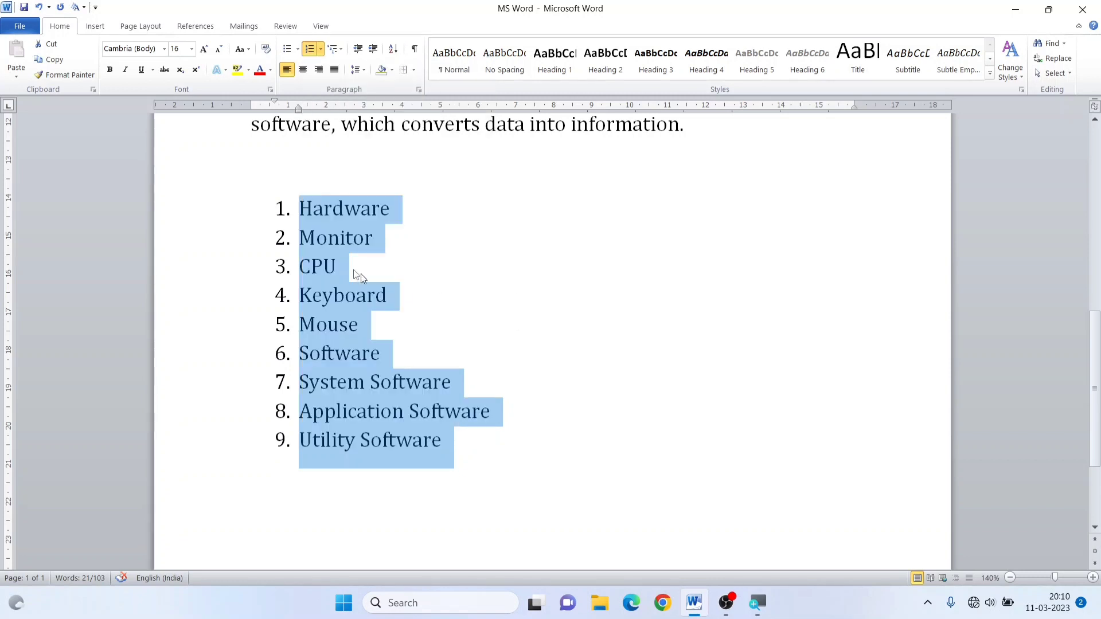
pyautogui.click(299, 246)
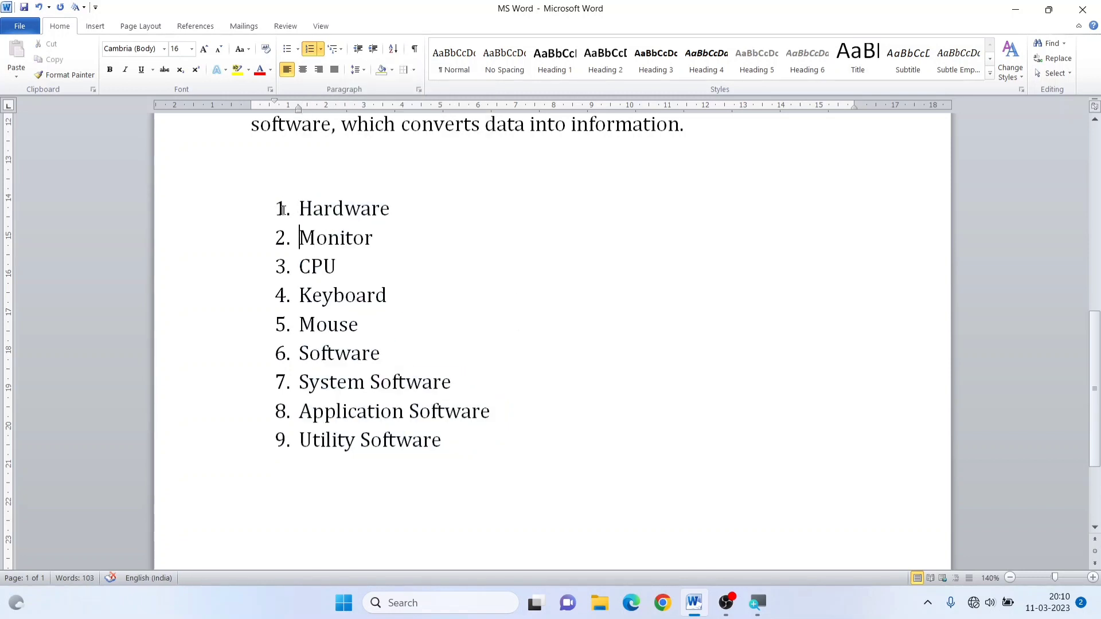
pyautogui.moveTo(281, 214); pyautogui.dragTo(453, 441)
pyautogui.click(313, 208)
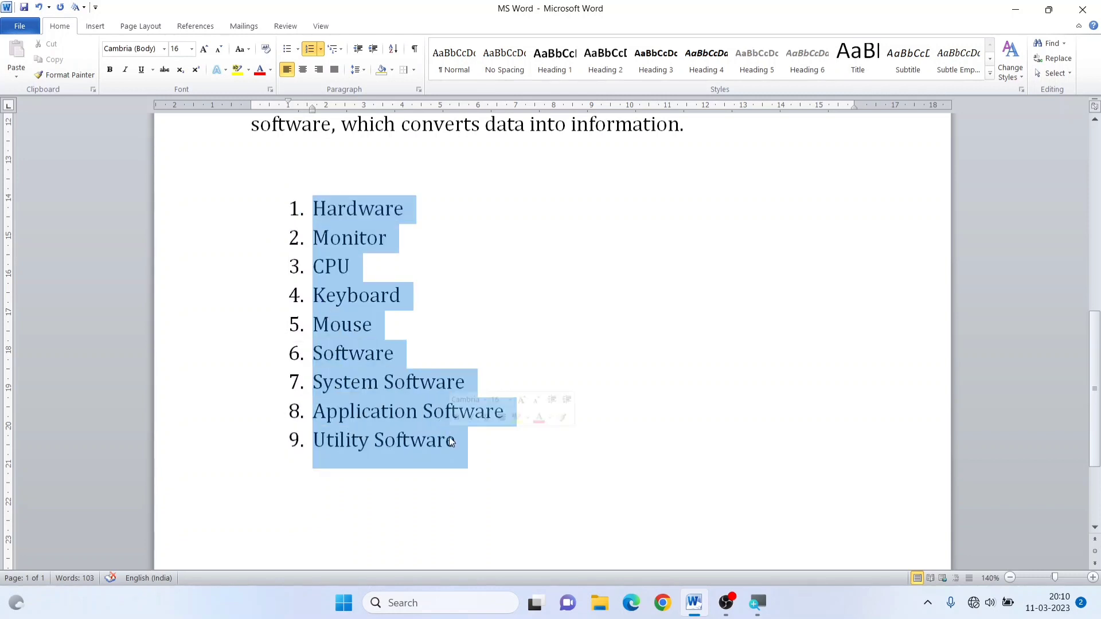
pyautogui.click(322, 48)
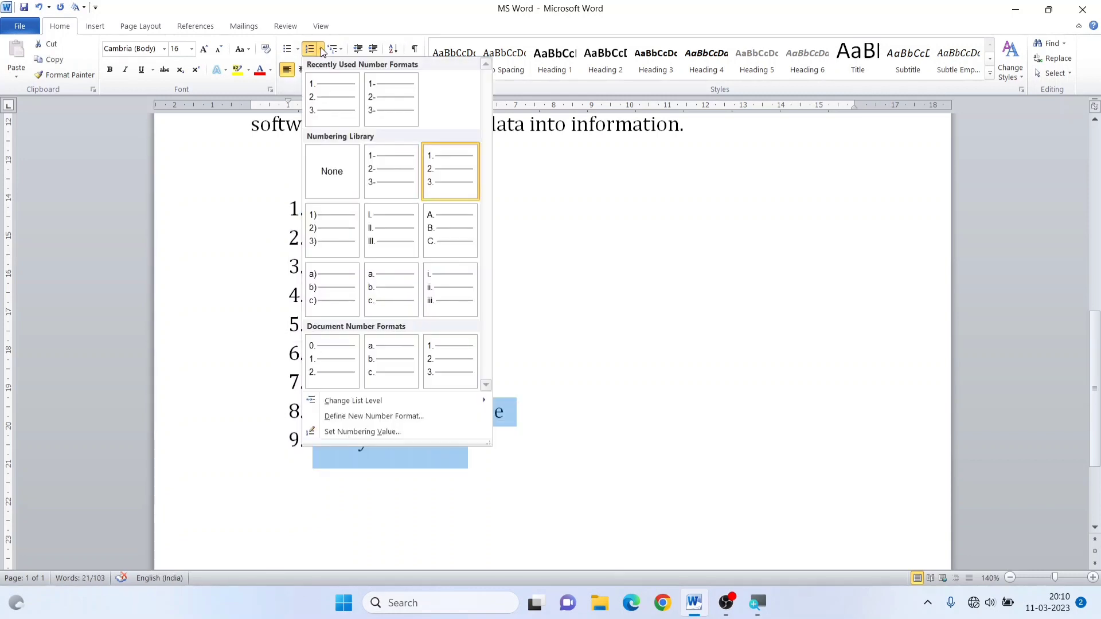
pyautogui.click(380, 431)
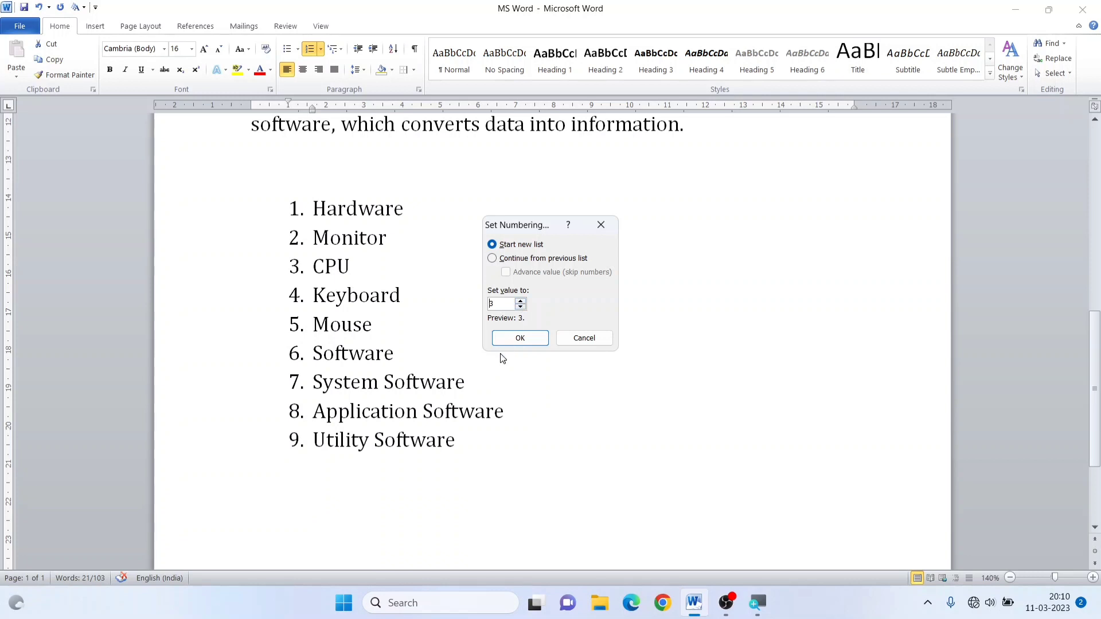
pyautogui.click(519, 338)
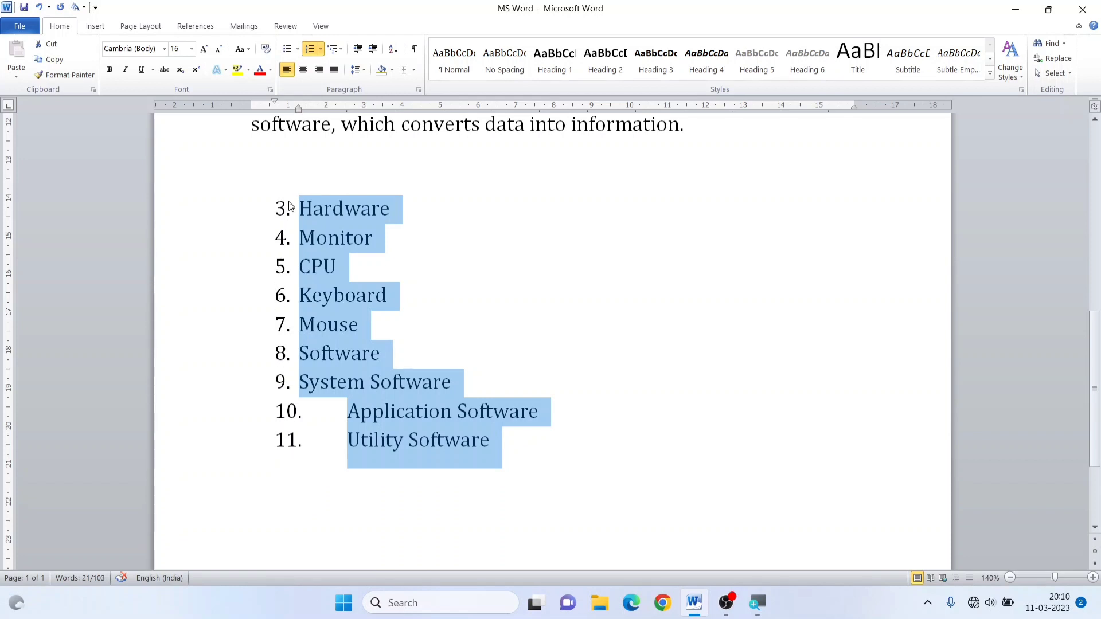
# - Set the starting number of the component list to 0
pyautogui.scroll(3, 288, 197)
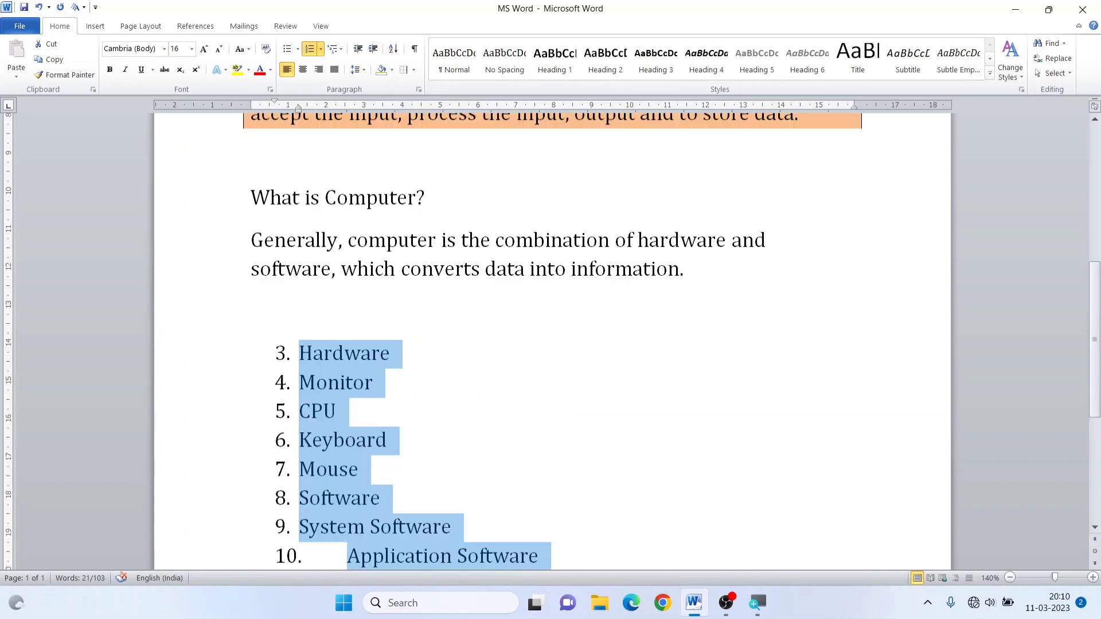
pyautogui.scroll(-2, 288, 197)
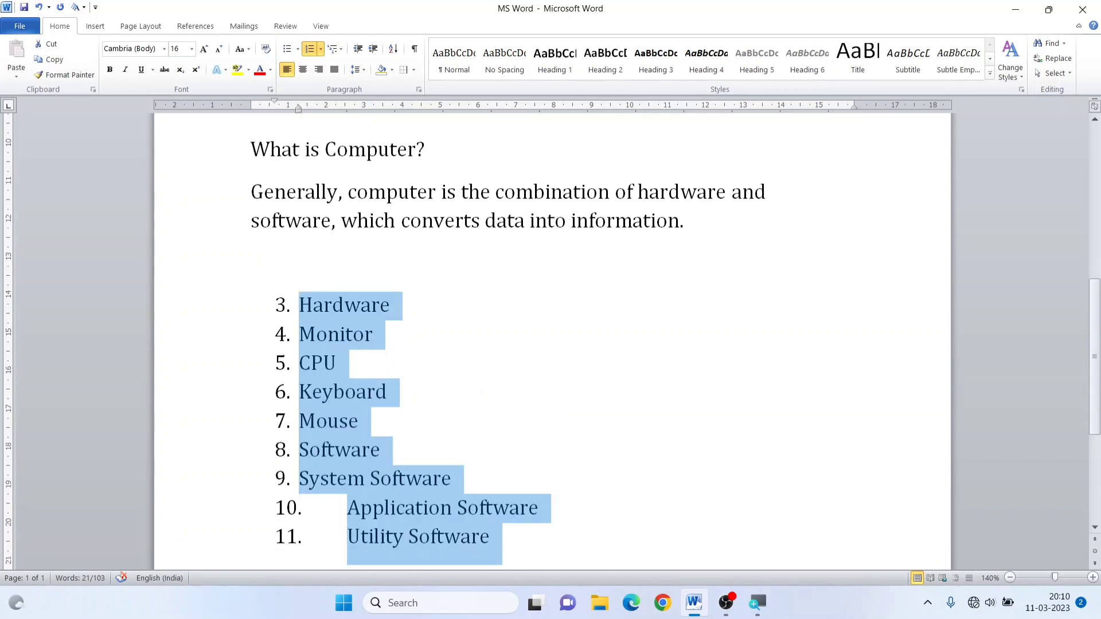
pyautogui.click(320, 50)
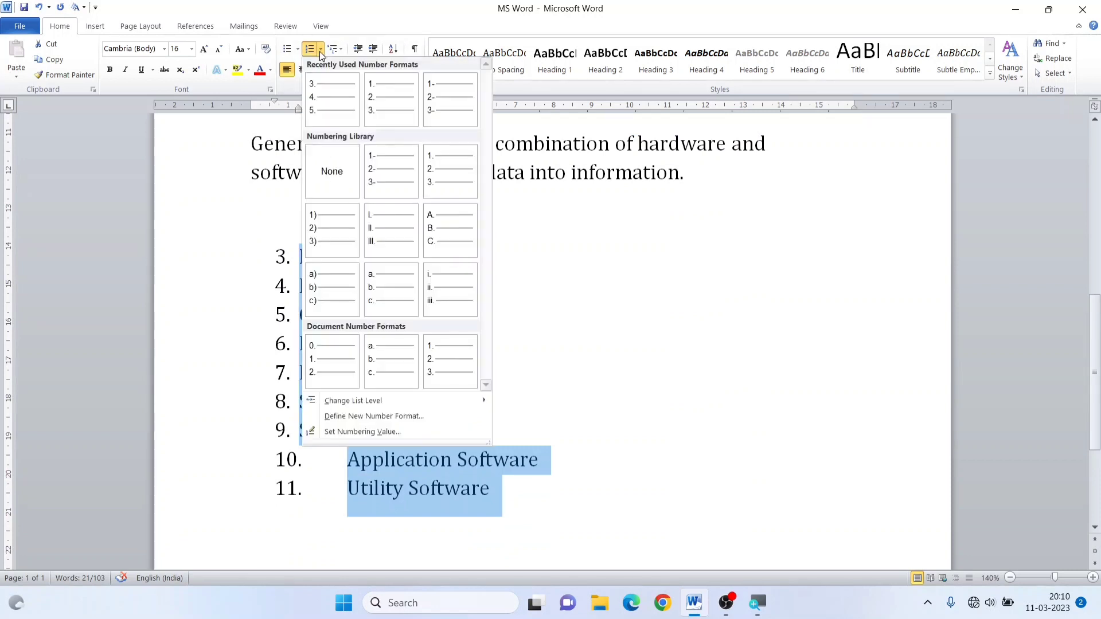
pyautogui.click(362, 432)
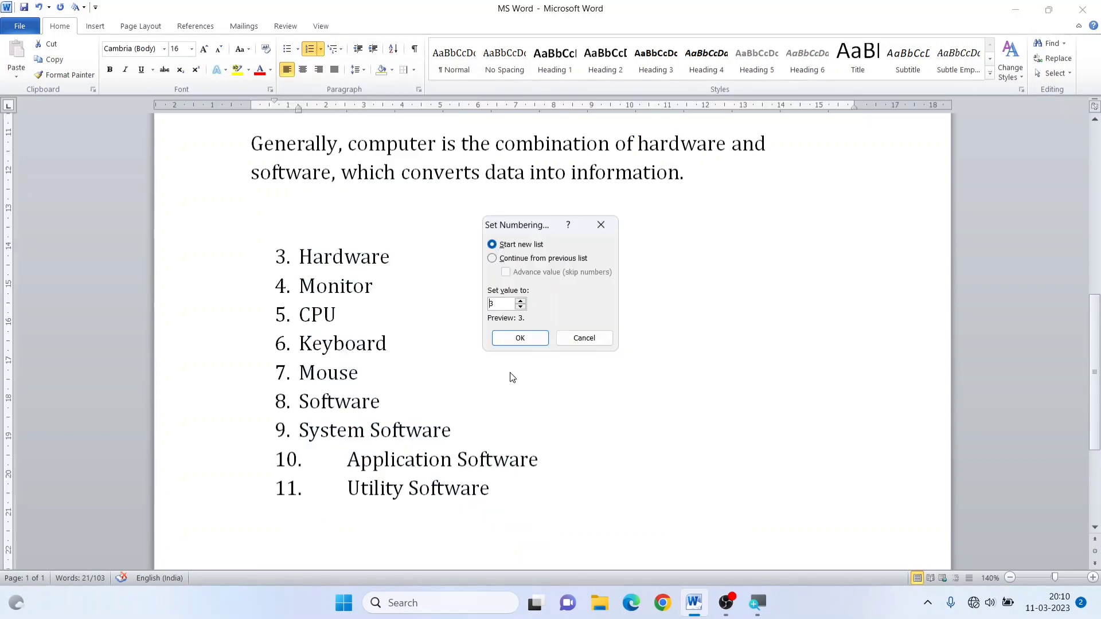
pyautogui.click(521, 308)
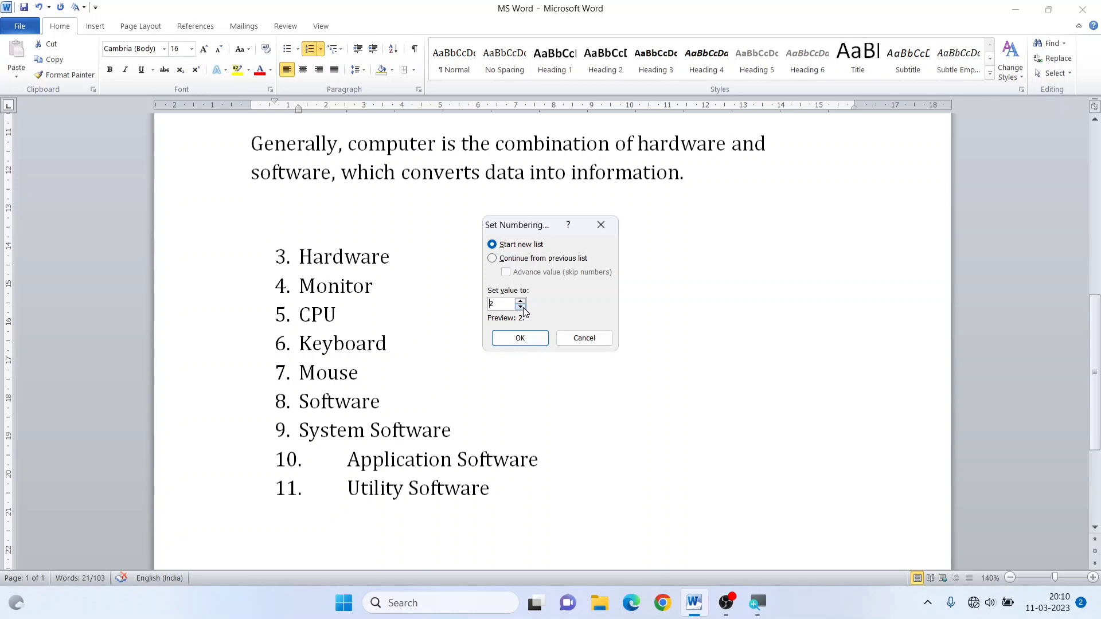
pyautogui.click(507, 340)
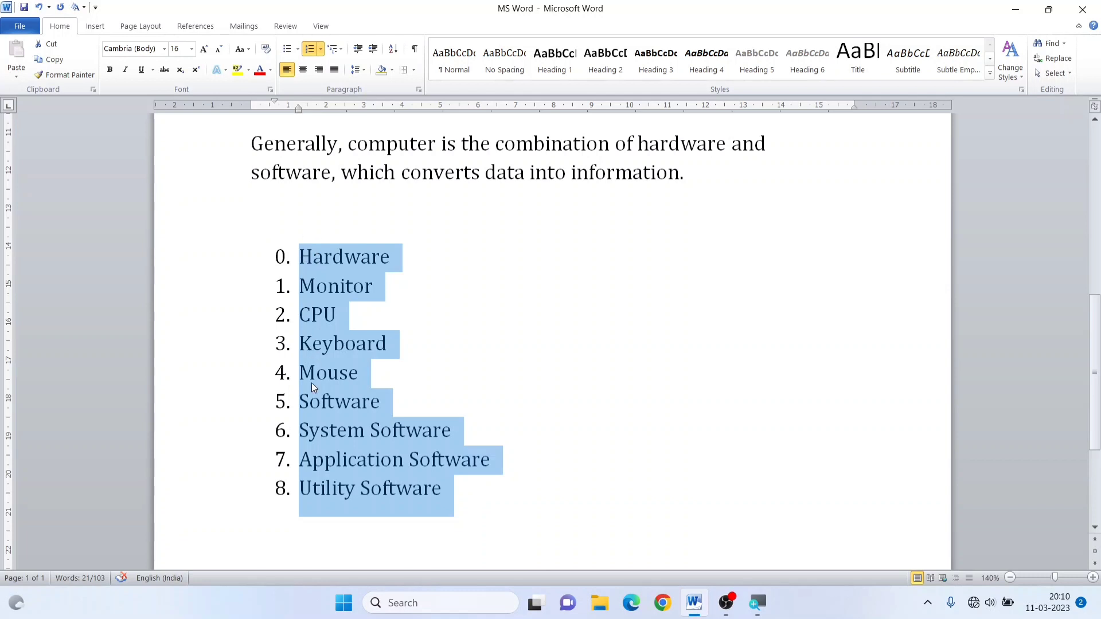
# - Apply the recently used 1., 2., 3. number format to the component list
pyautogui.click(320, 49)
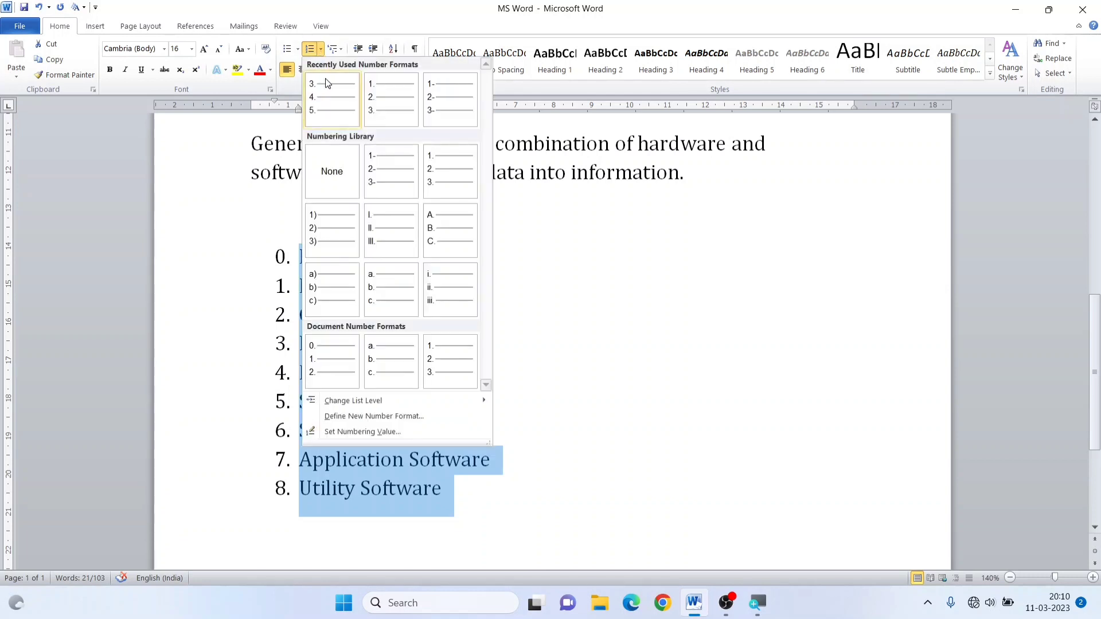
pyautogui.click(382, 93)
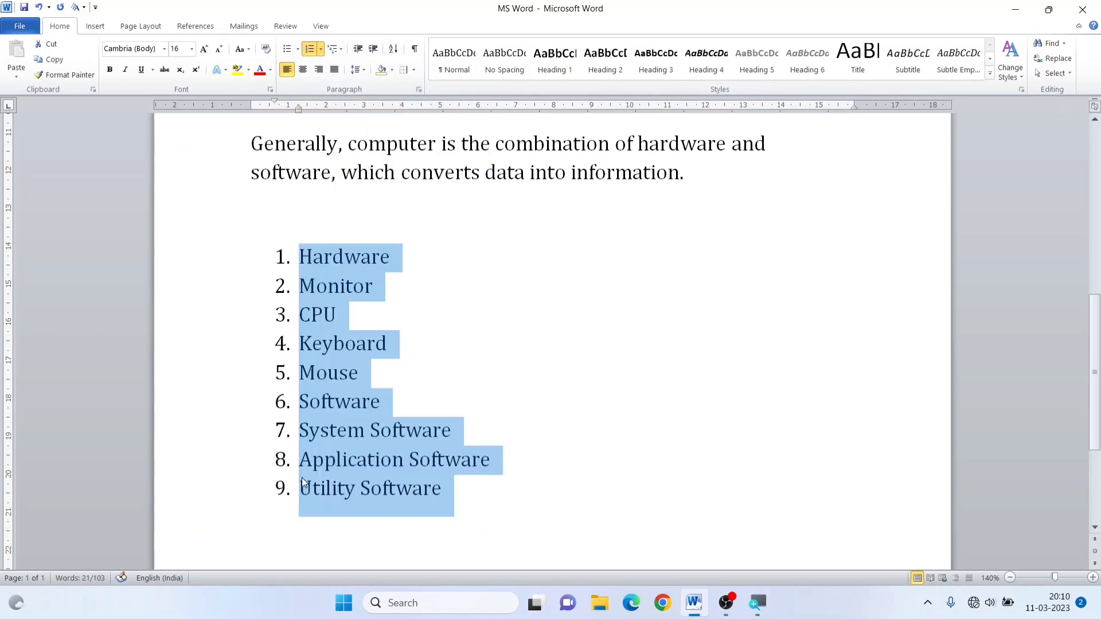
pyautogui.click(311, 49)
pyautogui.click(312, 50)
# - Preview the multilevel list formats and apply the 1), a), i) format to the lines from Hardware to Utility Software
pyautogui.click(340, 51)
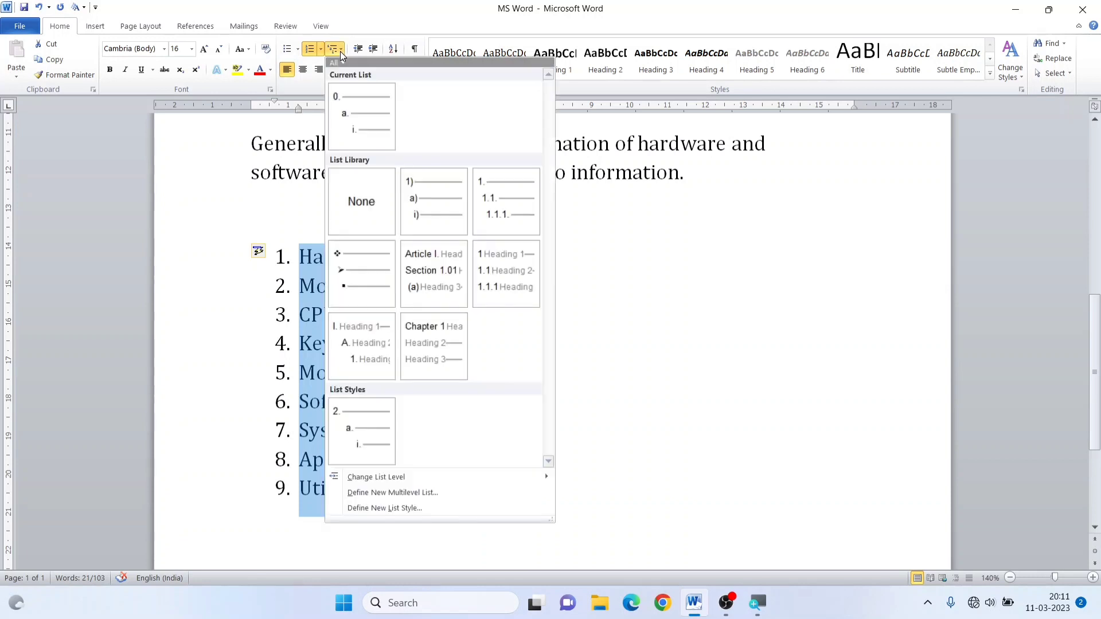
pyautogui.moveTo(419, 216)
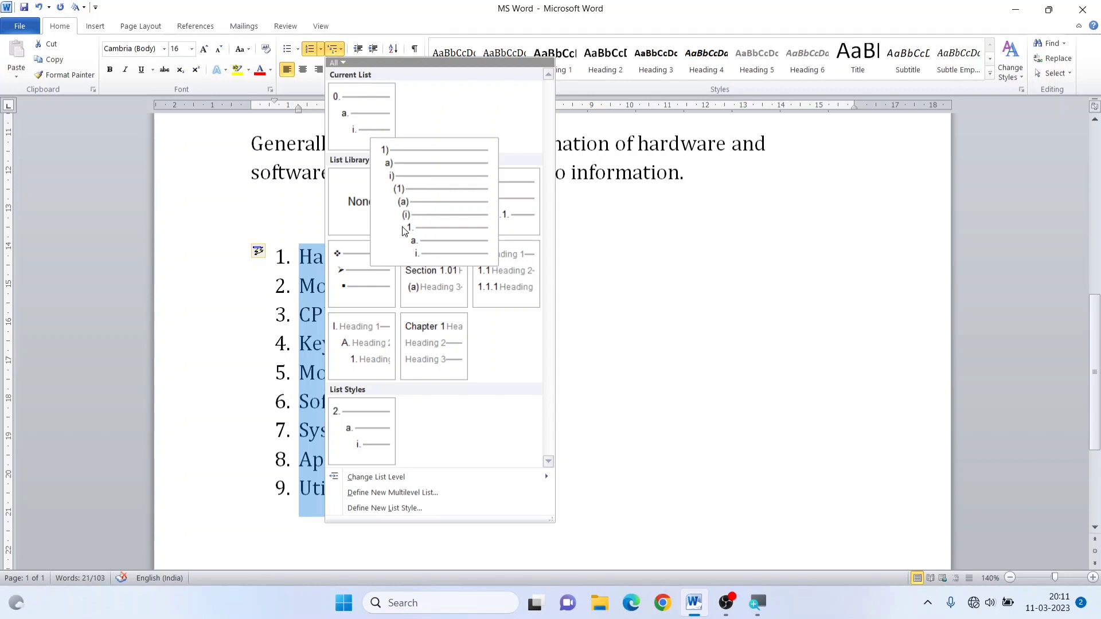
pyautogui.moveTo(369, 294)
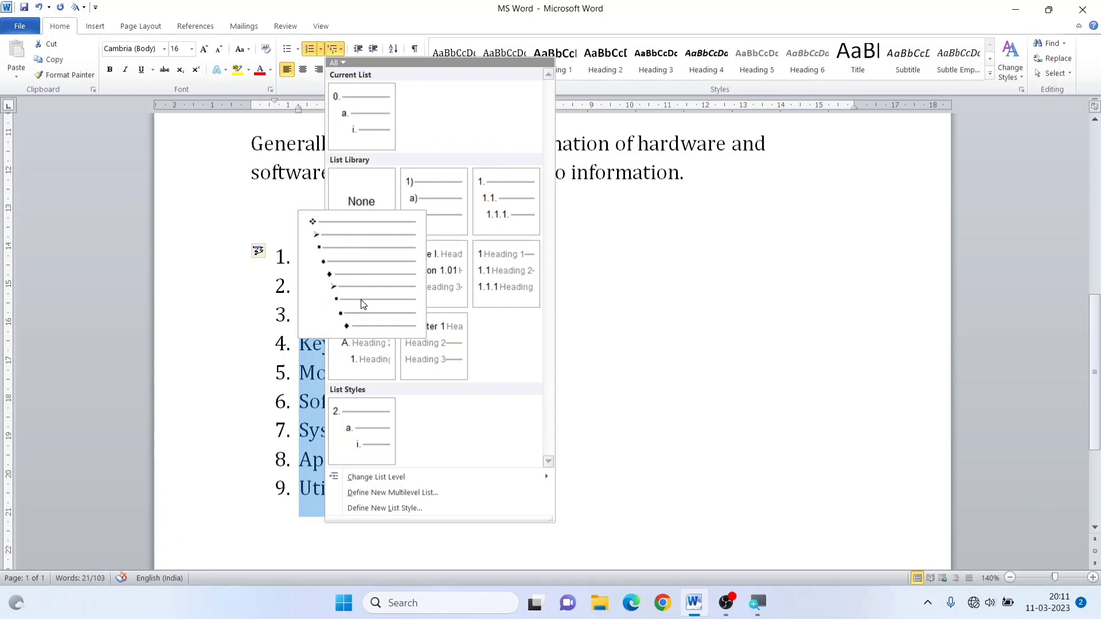
pyautogui.moveTo(425, 287)
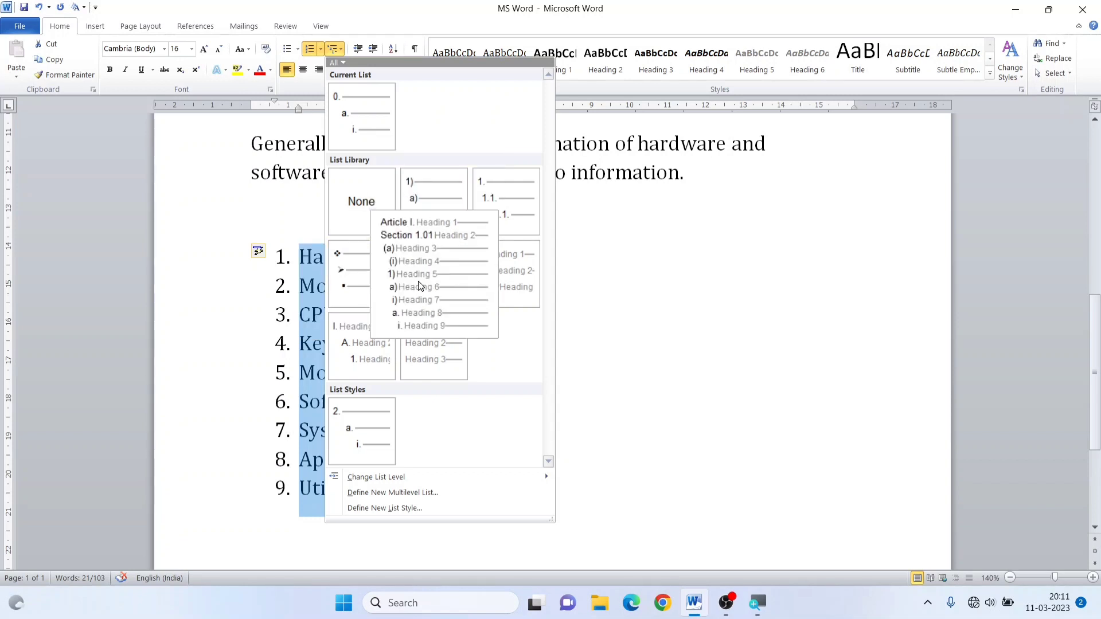
pyautogui.moveTo(523, 224)
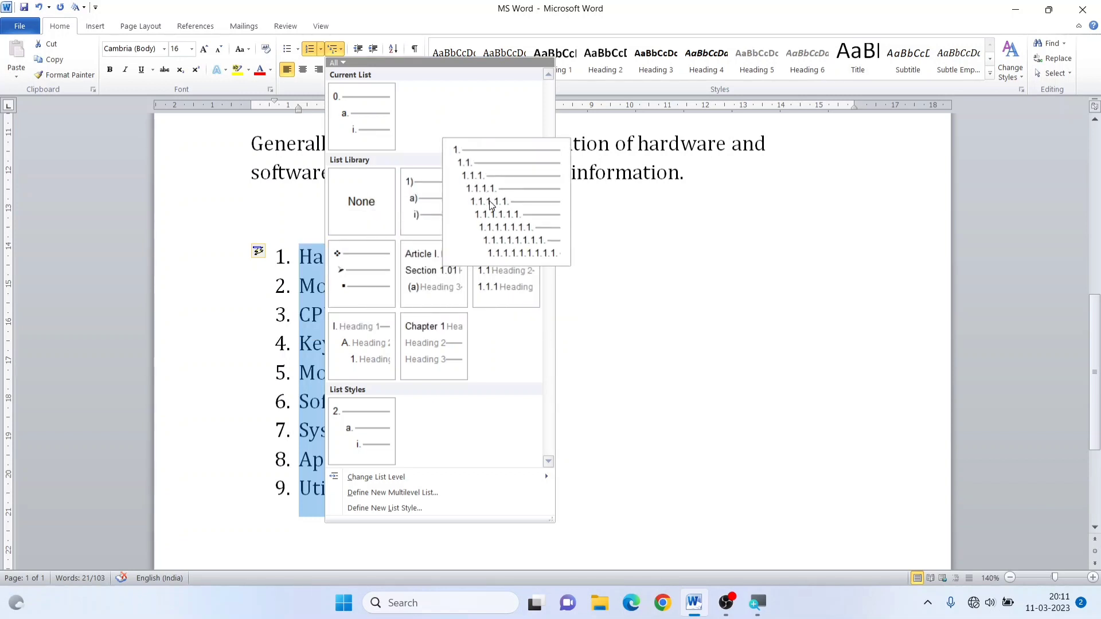
pyautogui.click(411, 190)
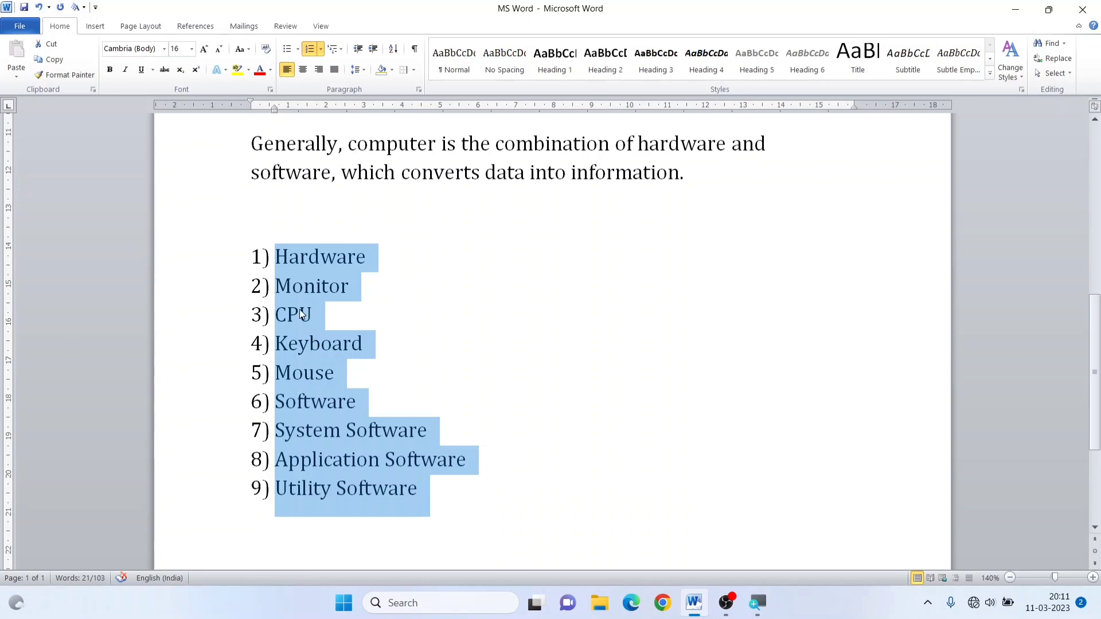
# - Demote Monitor to the second list level as item a) under Hardware
pyautogui.click(278, 285)
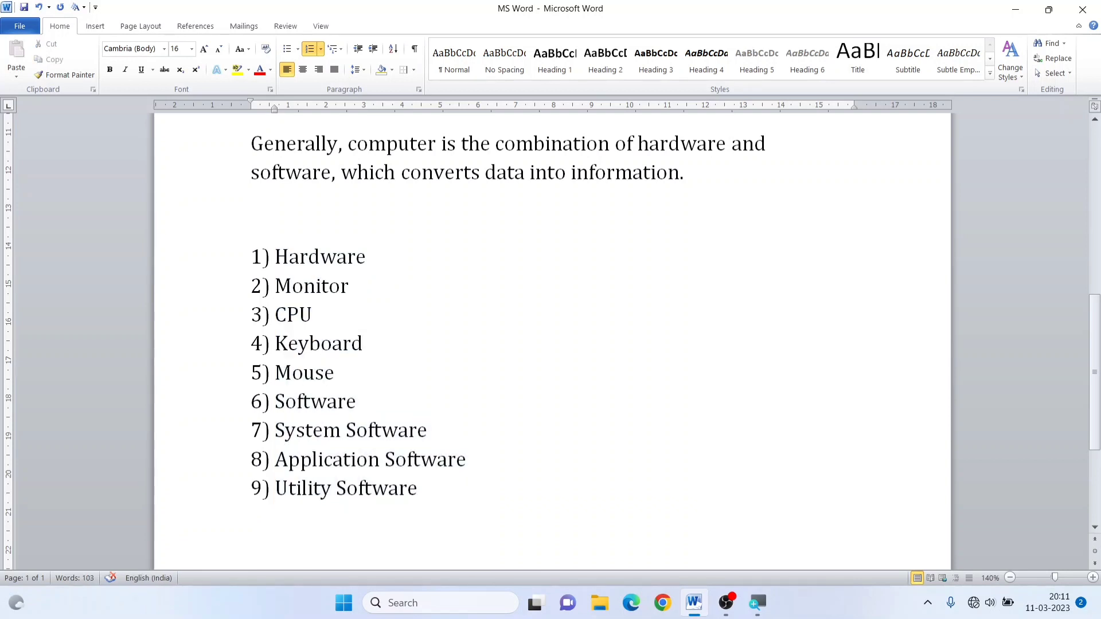
pyautogui.press('Right')
pyautogui.press('Down')
pyautogui.press('Down')
pyautogui.press('Down')
pyautogui.press('Tab')
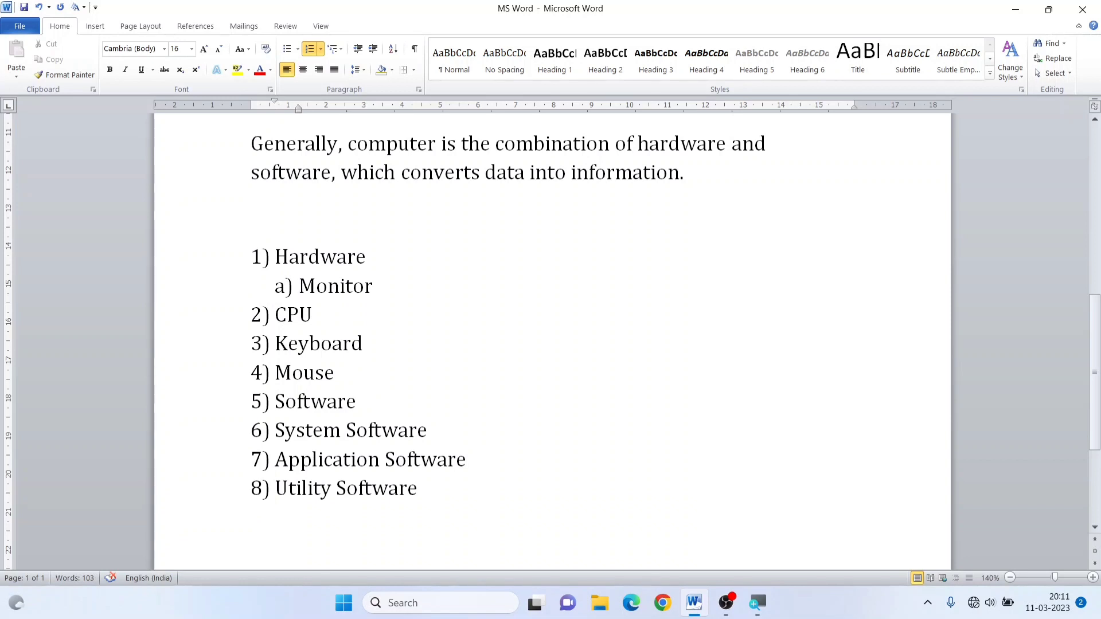
pyautogui.moveTo(278, 293); pyautogui.dragTo(272, 293)
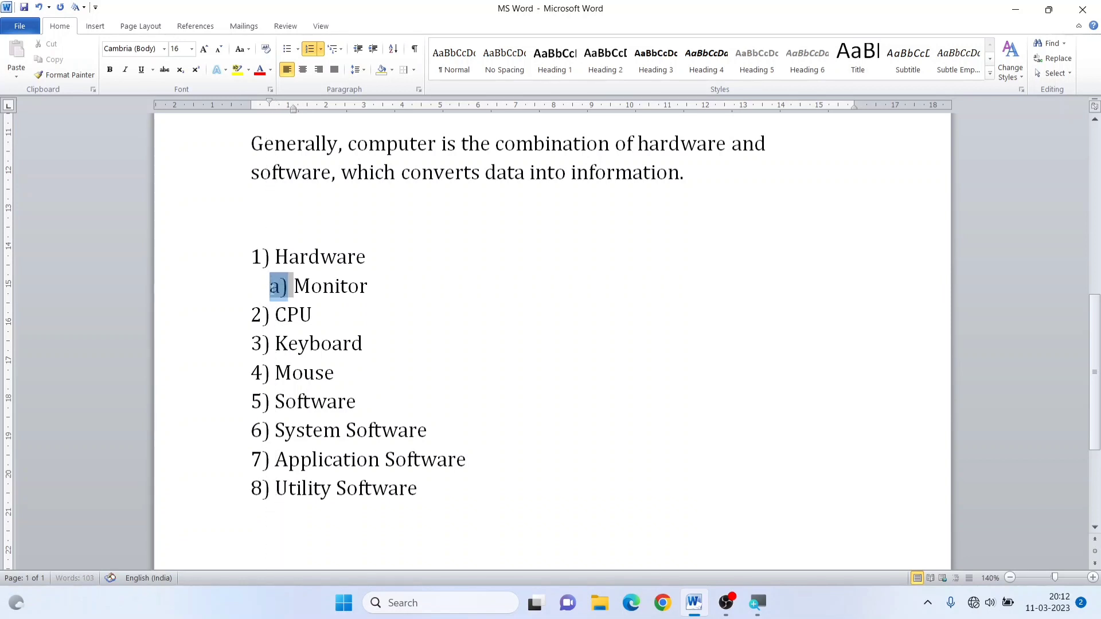
pyautogui.hotkey('ctrl', 'z')
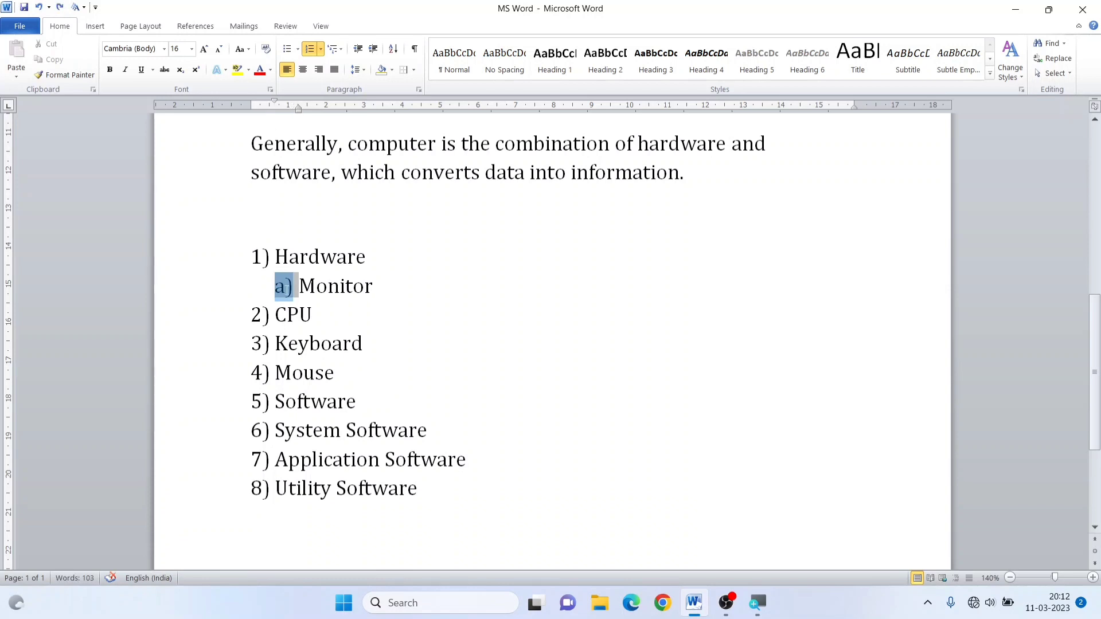
pyautogui.click(263, 261)
pyautogui.click(299, 285)
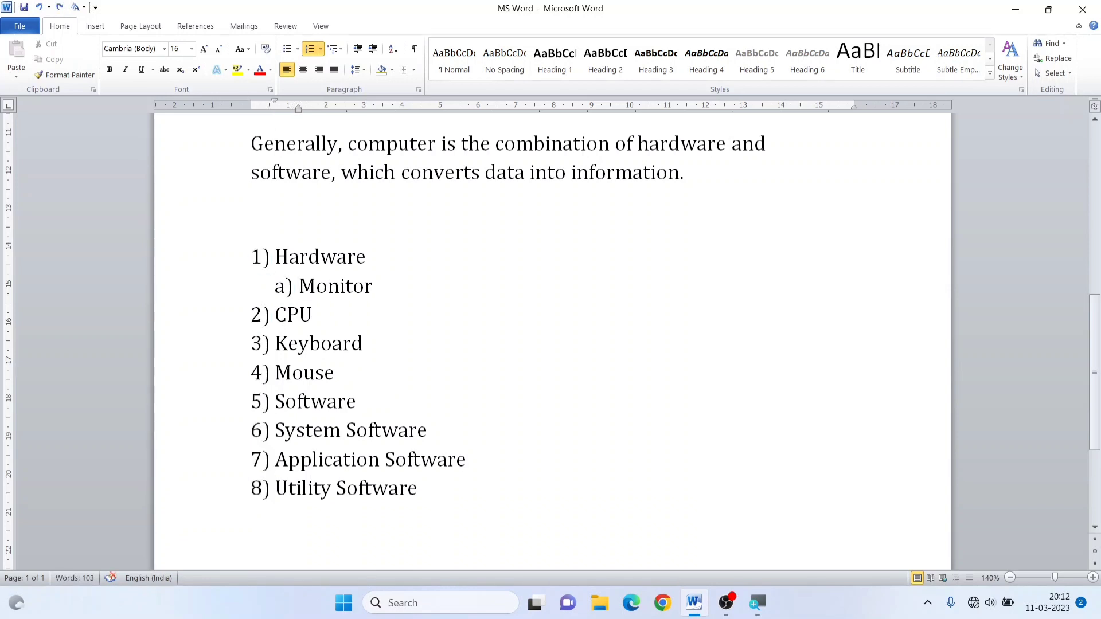
# - Demote CPU, Keyboard and Mouse to the second list level as items b), c) and d) under Hardware
pyautogui.click(275, 315)
pyautogui.press('Tab')
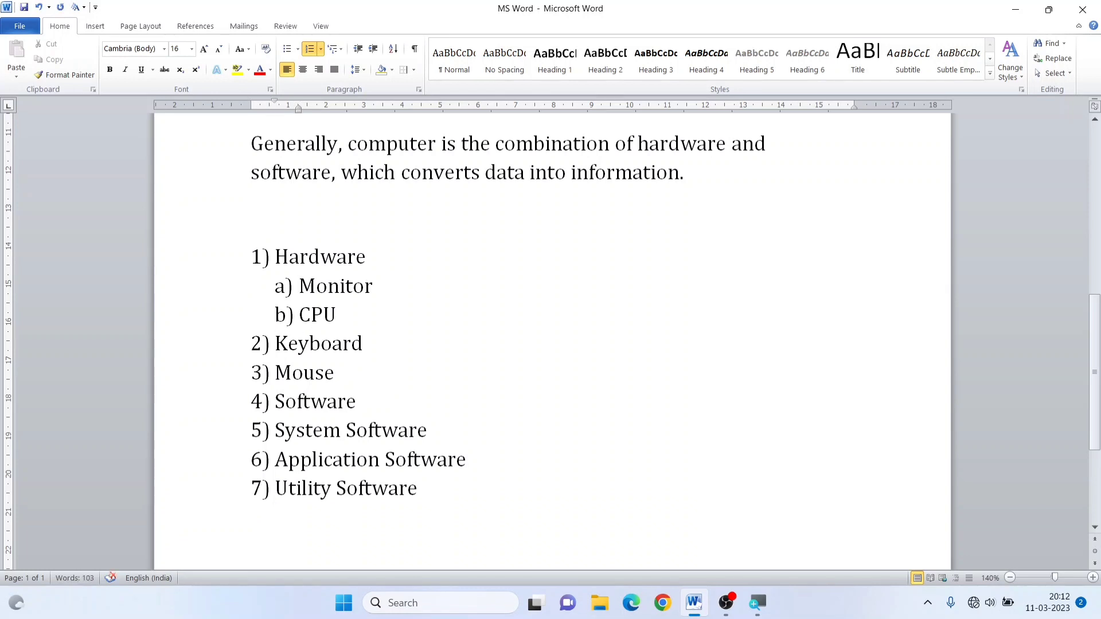
pyautogui.click(275, 344)
pyautogui.press('Tab')
pyautogui.click(275, 372)
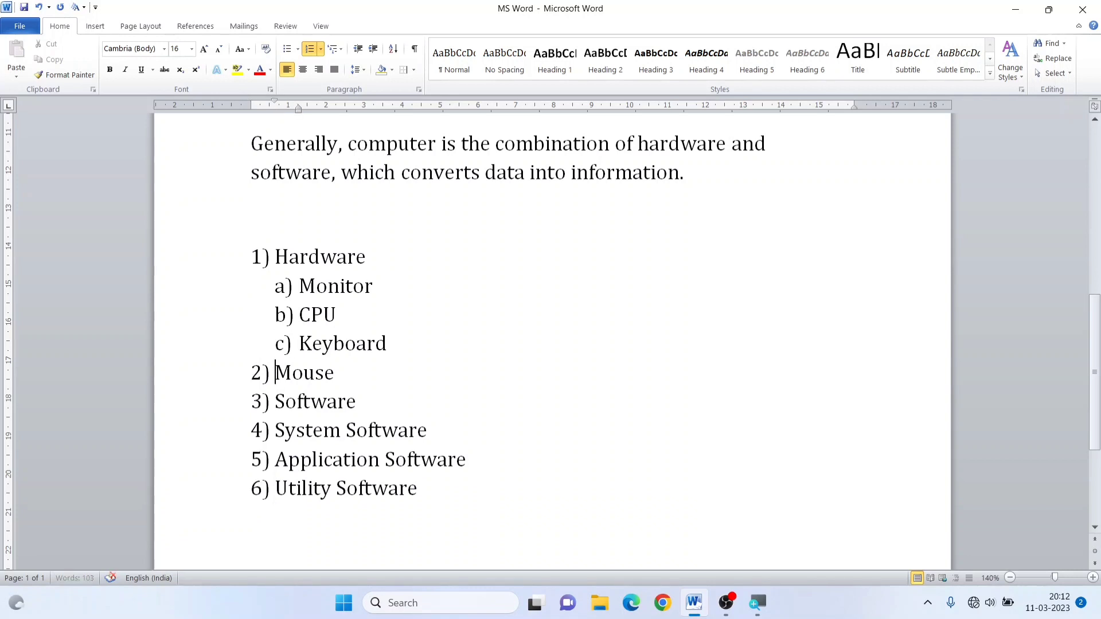
pyautogui.press('Tab')
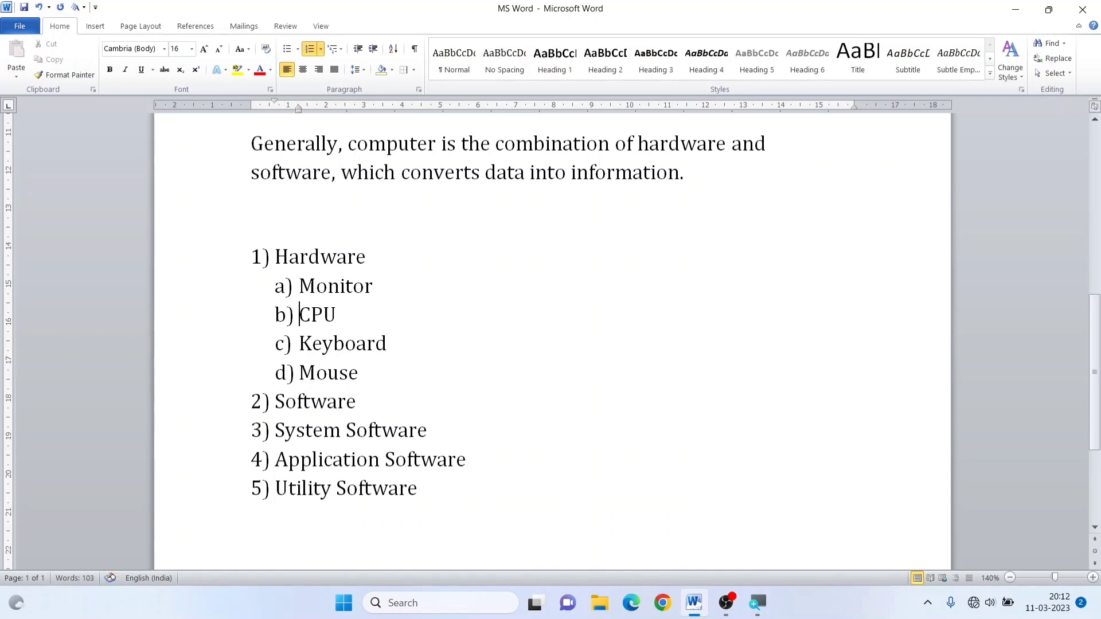
# - Demote CPU, Keyboard and Mouse to the third list level as items i), ii) and iii) under Monitor
pyautogui.click(299, 315)
pyautogui.press('Tab')
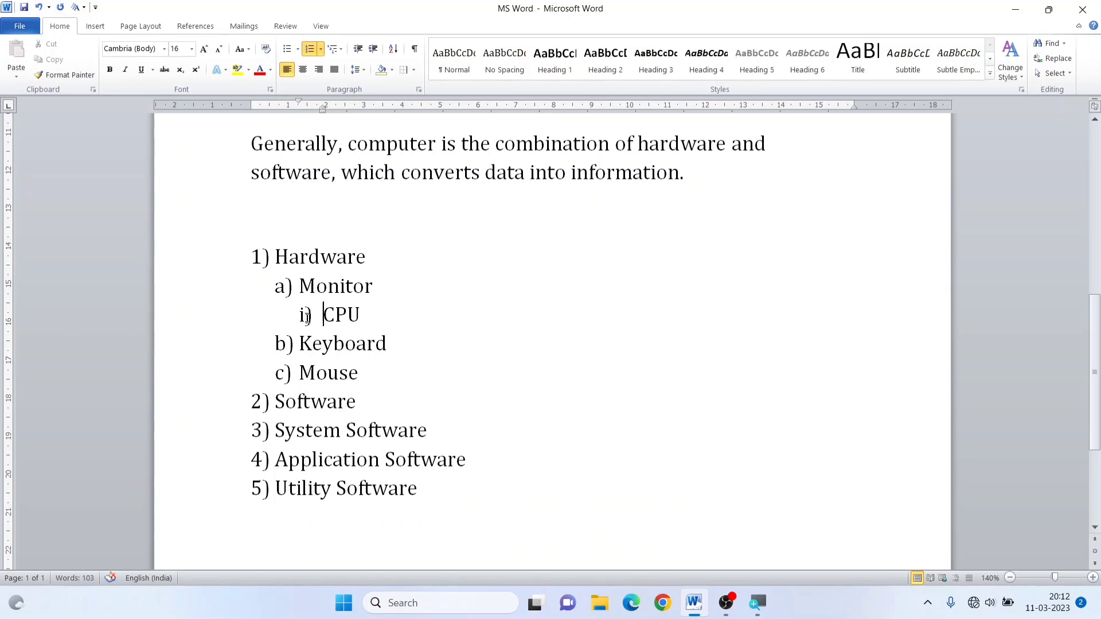
pyautogui.click(306, 343)
pyautogui.press('Tab')
pyautogui.click(300, 373)
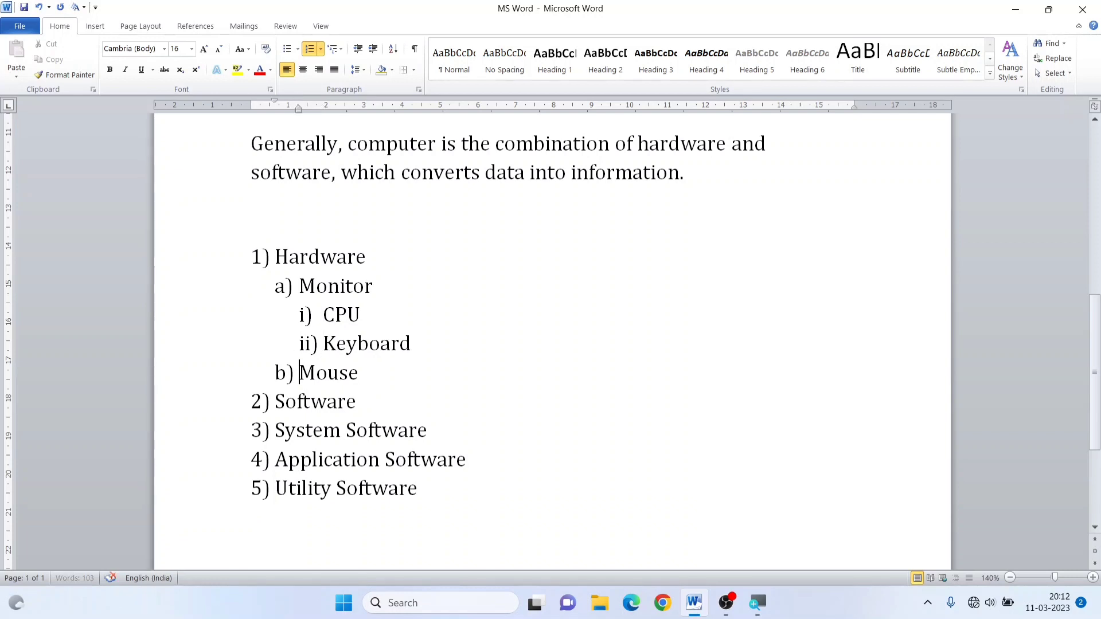
pyautogui.press('Tab')
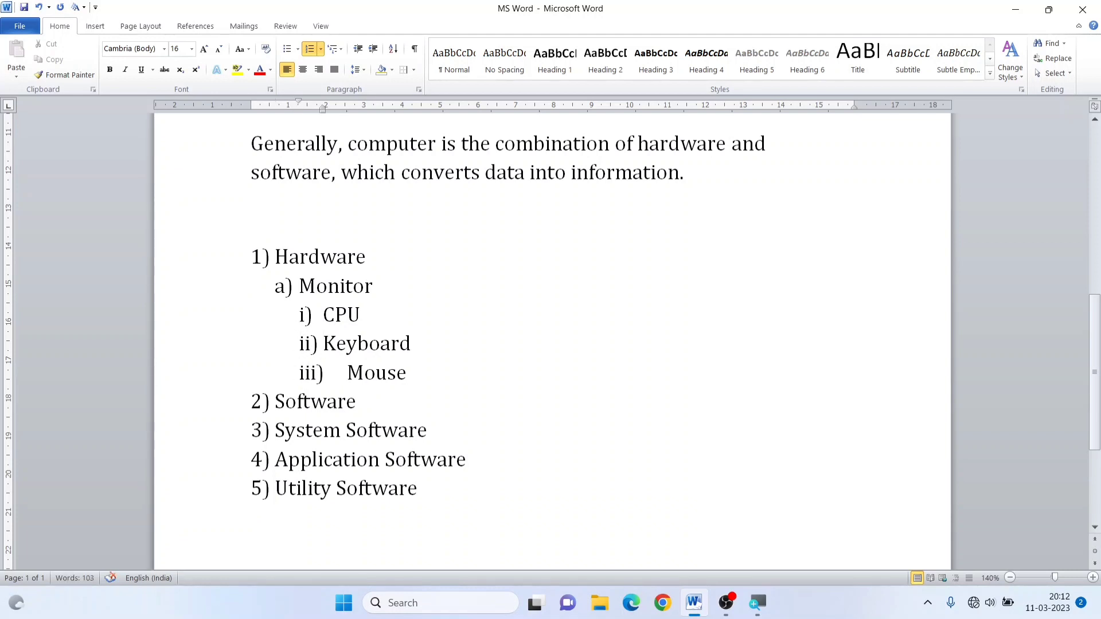
# - Try Keyboard at the fourth list level as item (1) under CPU and undo the demotion
pyautogui.click(324, 344)
pyautogui.press('Tab')
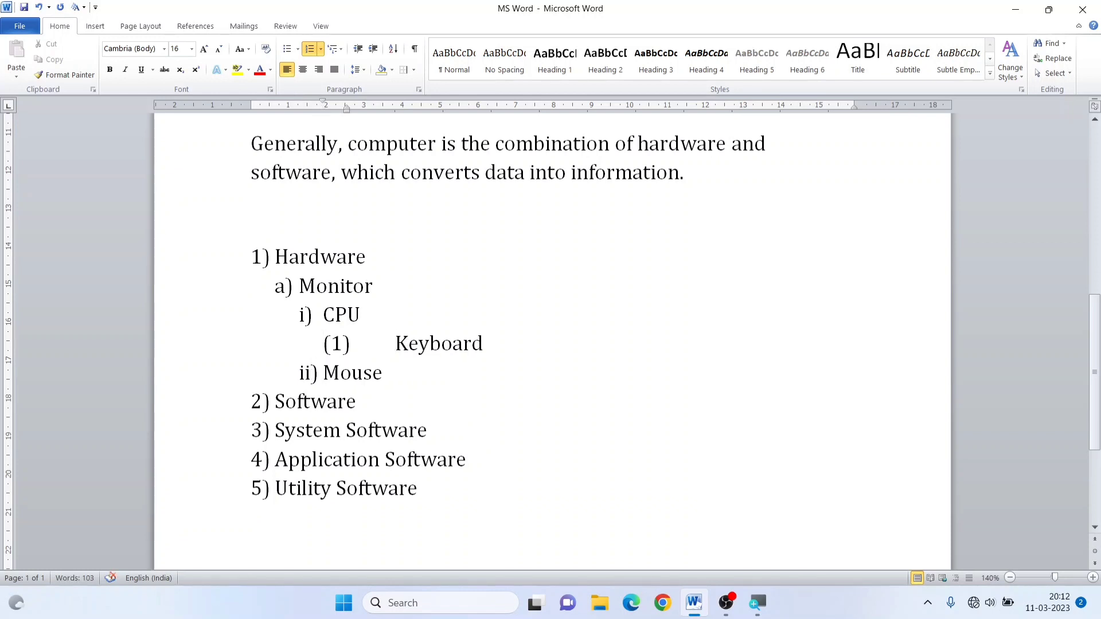
pyautogui.hotkey('ctrl', 'z')
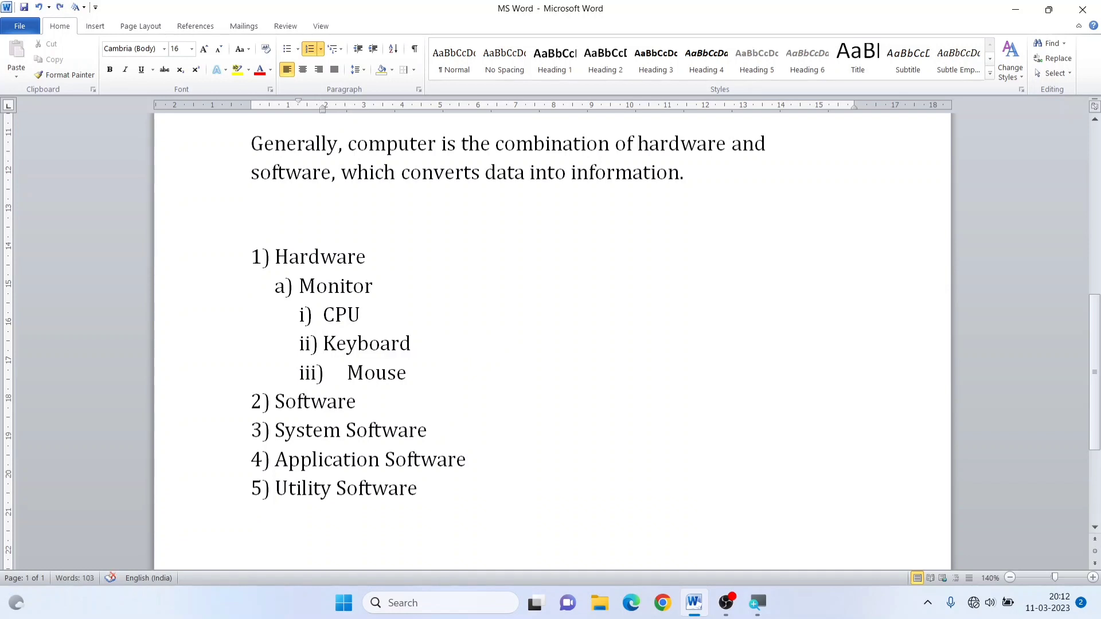
# - Promote CPU, Keyboard and Mouse back to the second list level under Hardware
pyautogui.hotkey('shift', 'Tab')
pyautogui.press('Up')
pyautogui.hotkey('shift', 'Tab')
pyautogui.press('Up')
pyautogui.hotkey('shift', 'Tab')
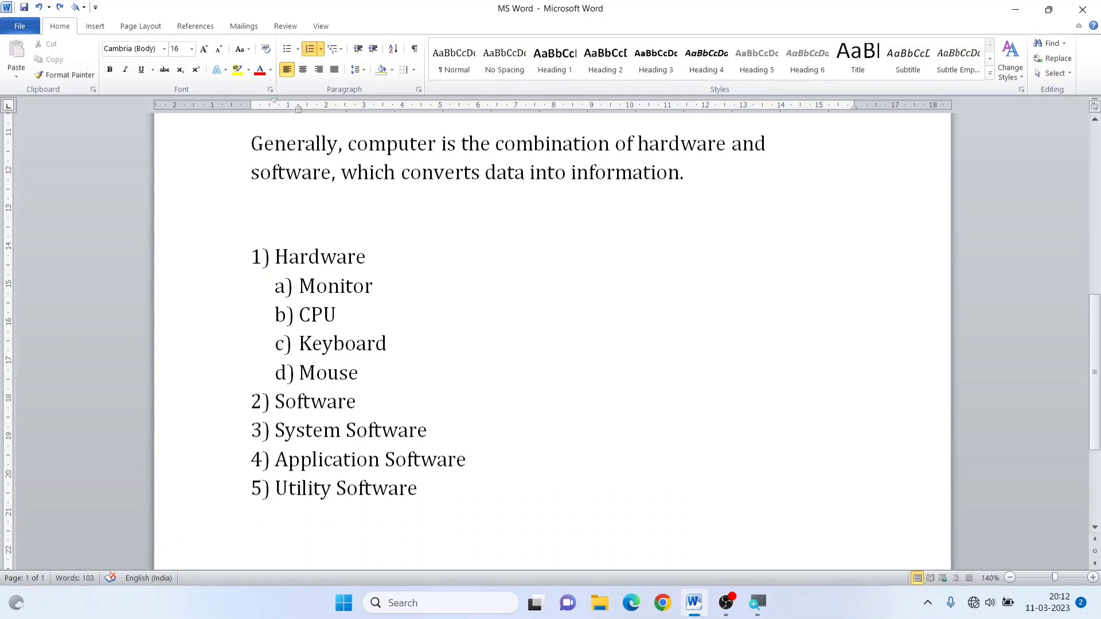
# - Demote System Software, Application Software and Utility Software to the second list level as items a), b) and c) under Software
pyautogui.scroll(-1, 305, 338)
pyautogui.click(261, 382)
pyautogui.click(276, 382)
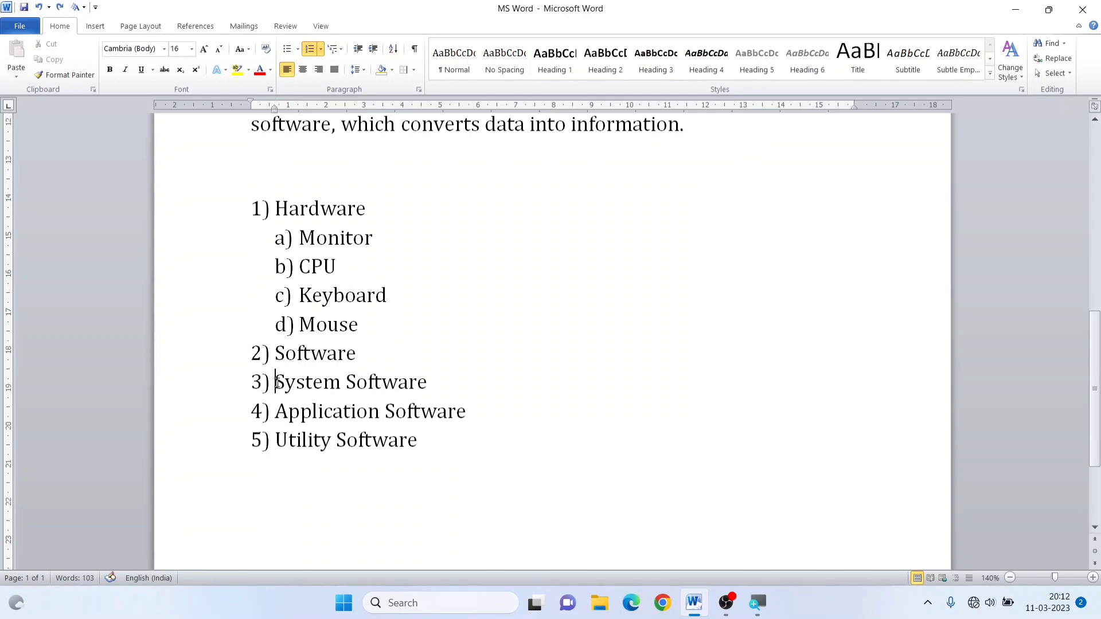
pyautogui.press('Tab')
pyautogui.click(276, 411)
pyautogui.press('Tab')
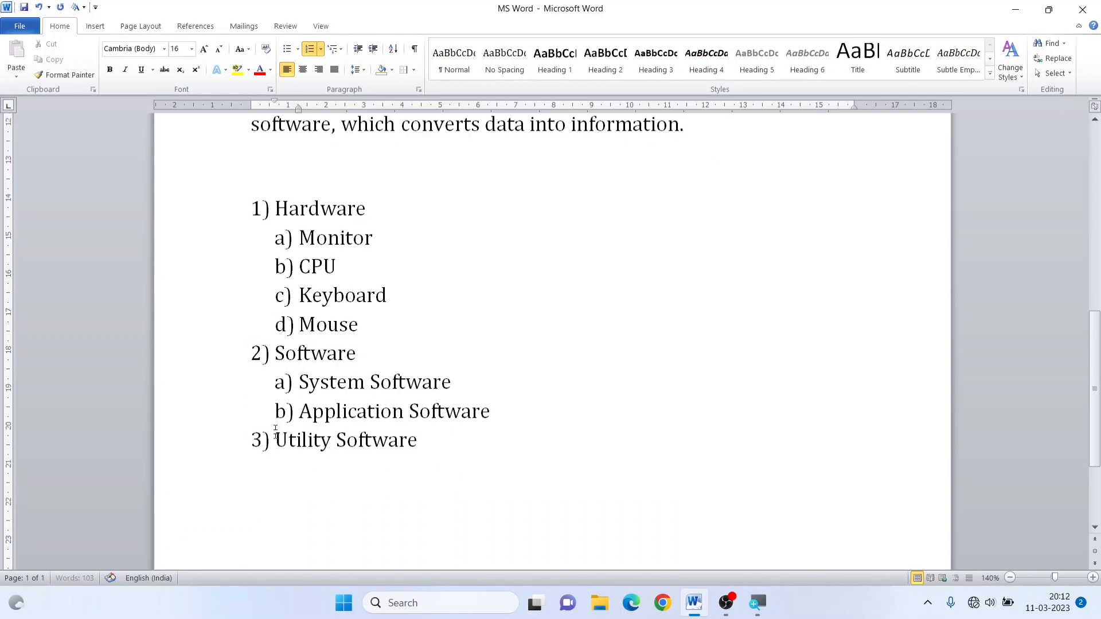
pyautogui.click(275, 441)
pyautogui.press('Tab')
# - Apply the library's multilevel bullet format with diamond and arrowhead symbols to the whole list from Hardware to Utility Software
pyautogui.moveTo(236, 222); pyautogui.dragTo(344, 456)
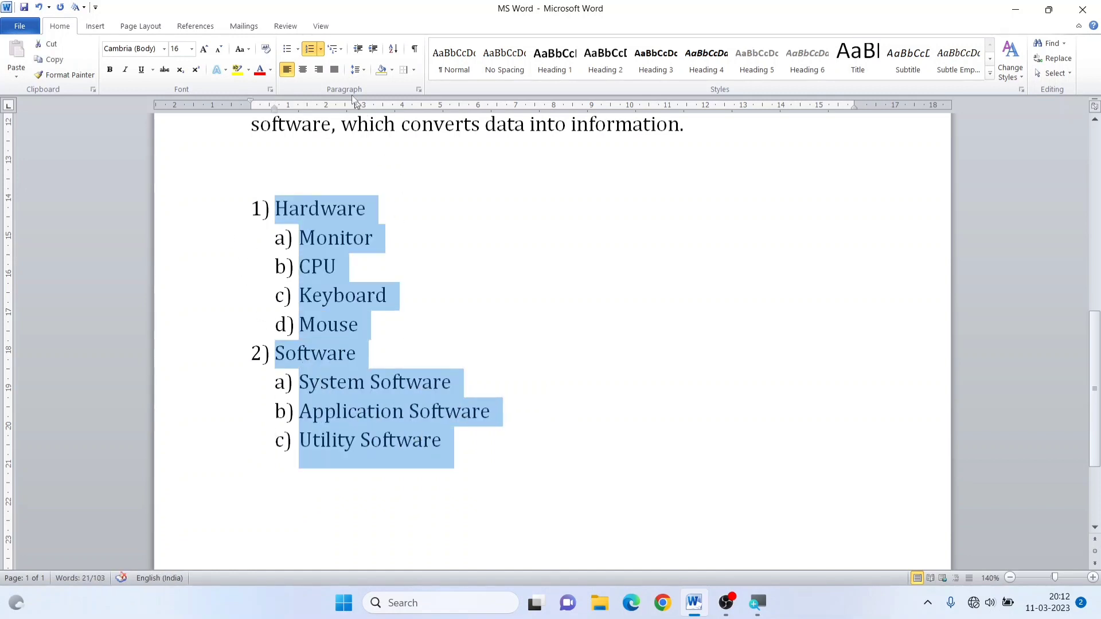
pyautogui.click(342, 51)
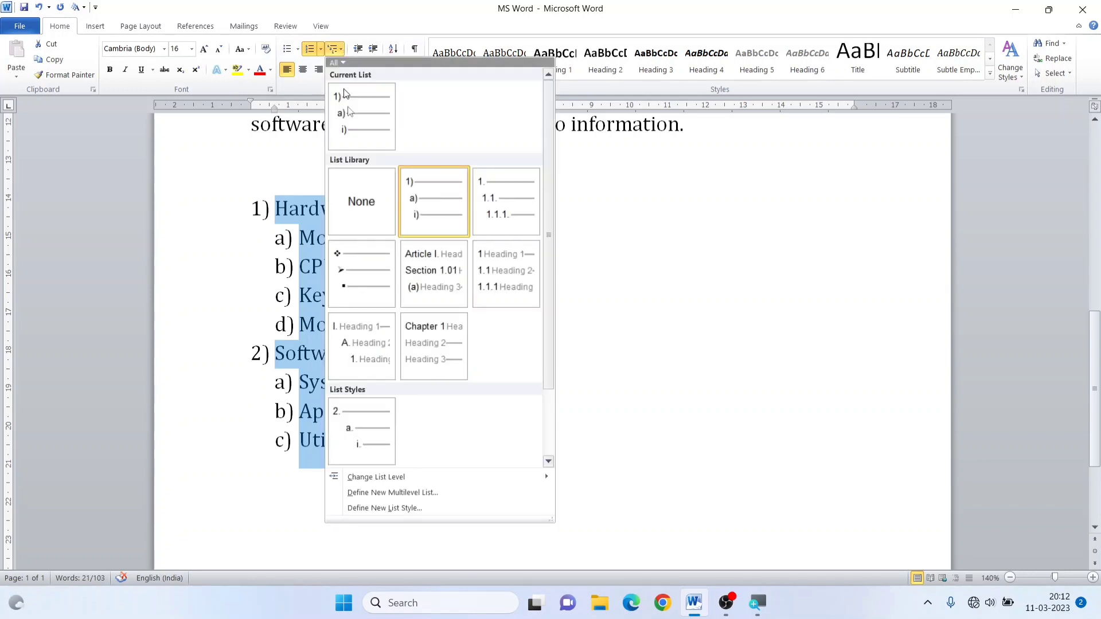
pyautogui.click(361, 272)
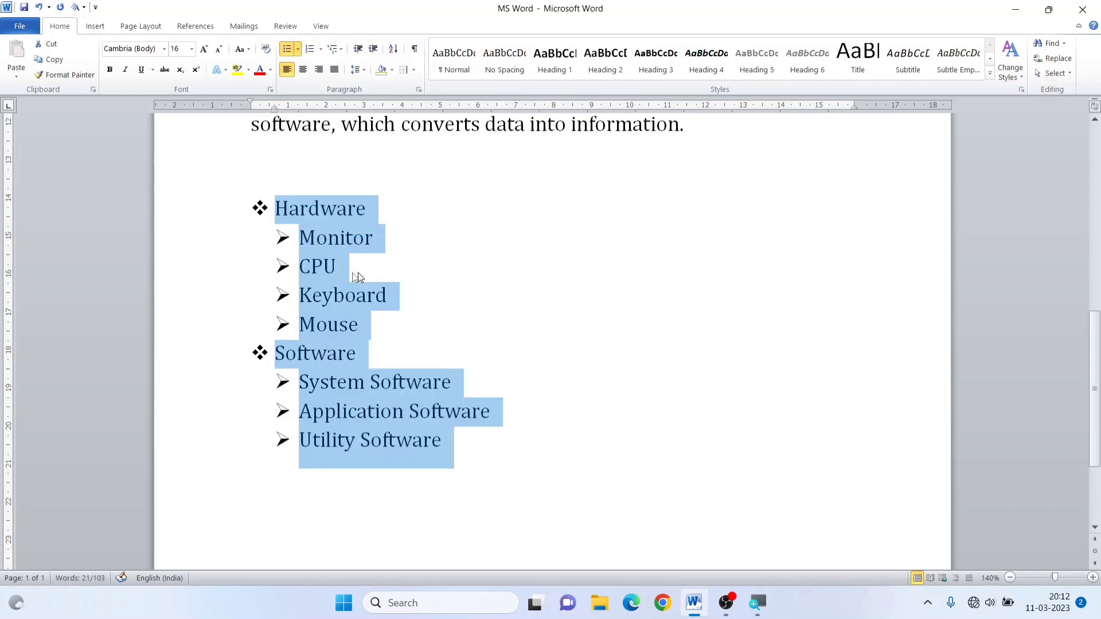
pyautogui.click(381, 359)
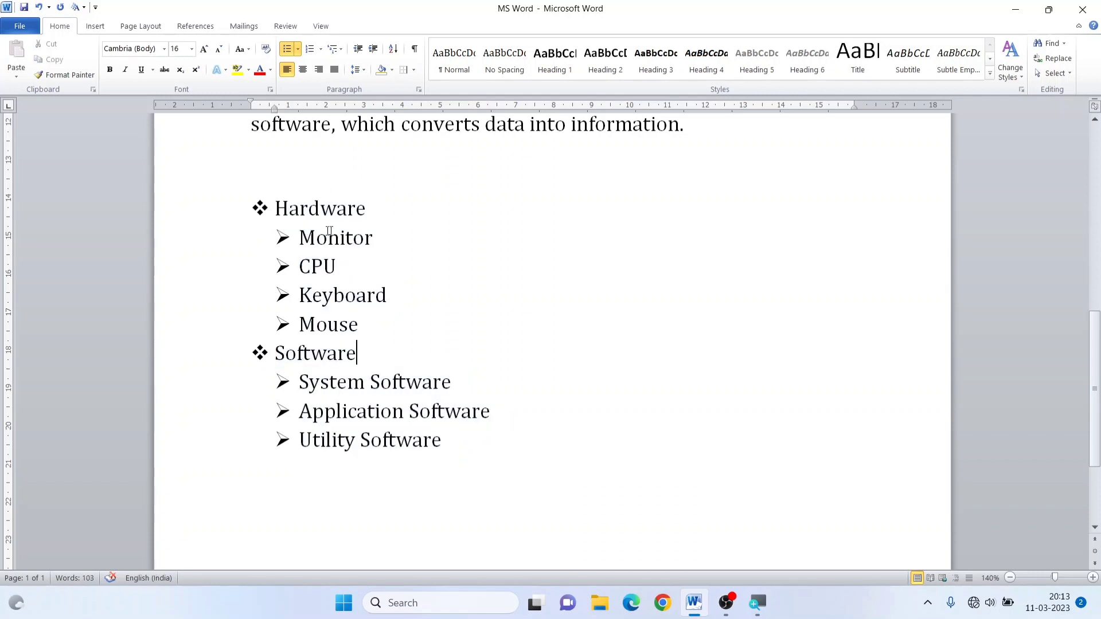
# - Start defining a new list style named aa and set its 1st level to A, B, C numbering
pyautogui.click(343, 50)
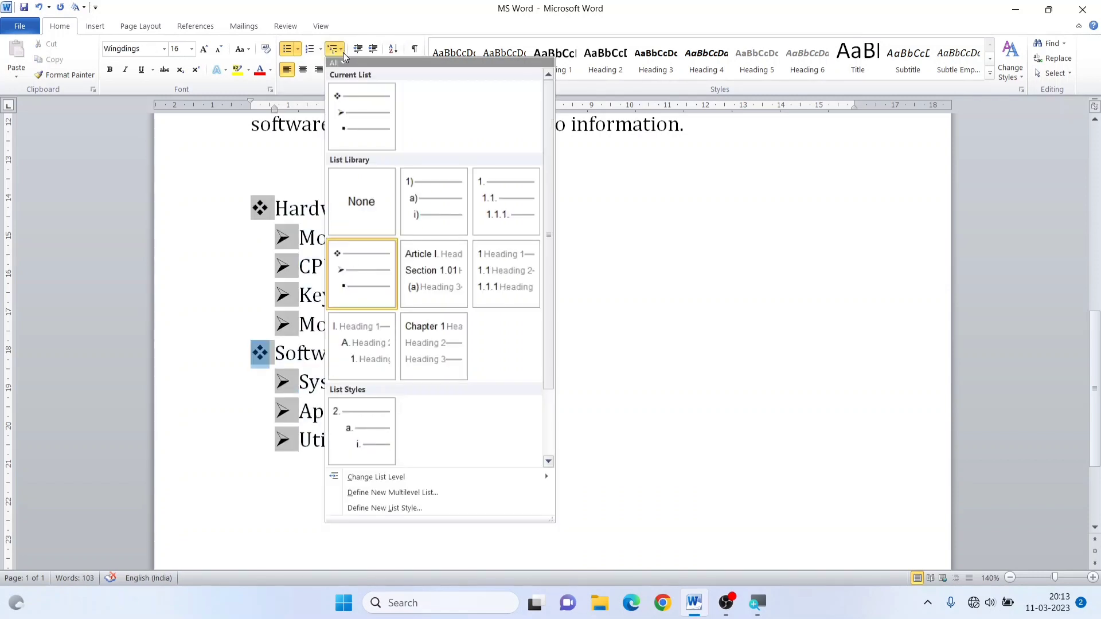
pyautogui.press('Escape')
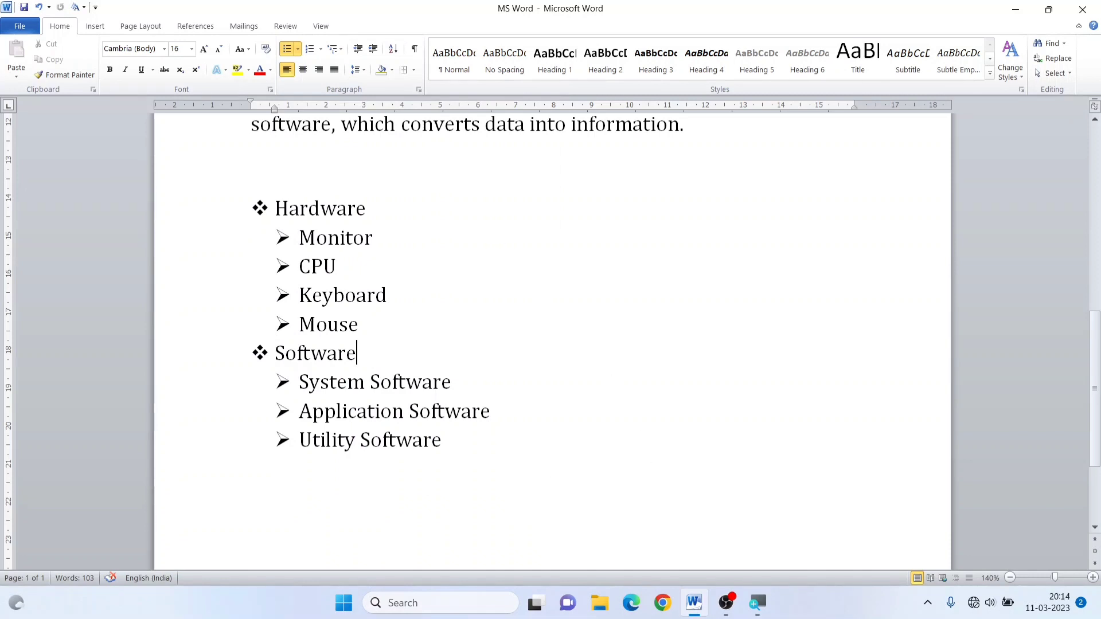
pyautogui.click(343, 49)
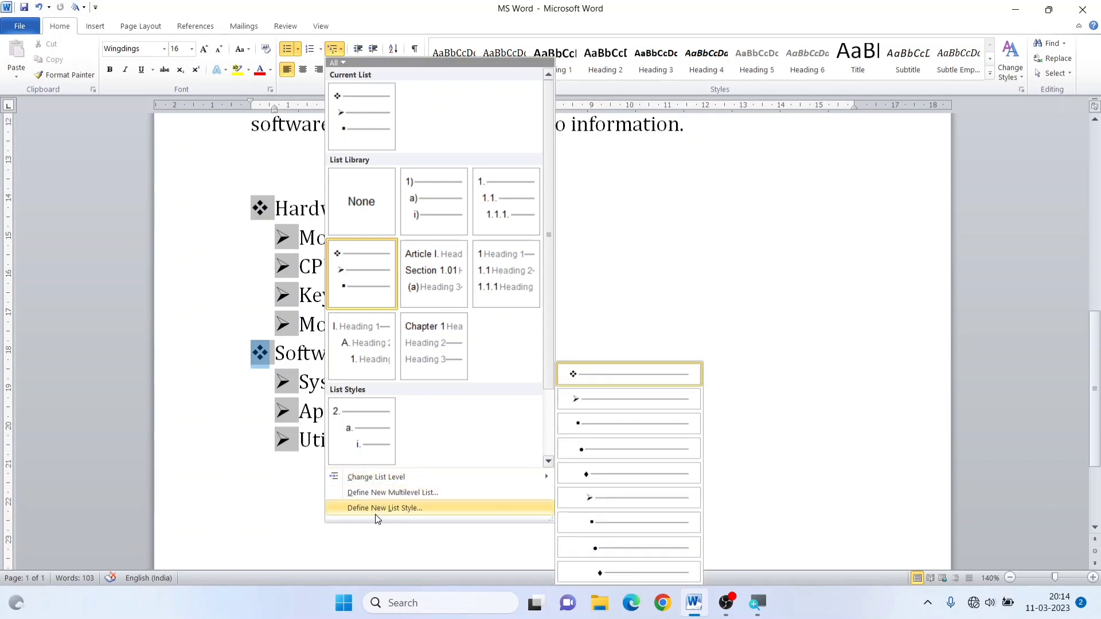
pyautogui.click(404, 511)
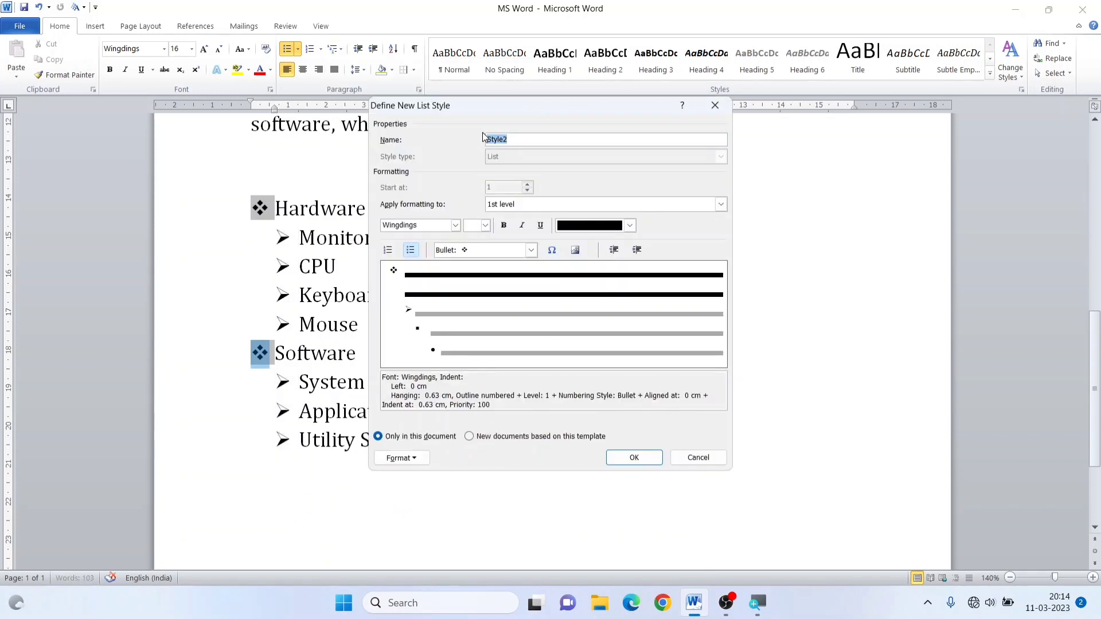
pyautogui.write('aa')
pyautogui.click(508, 208)
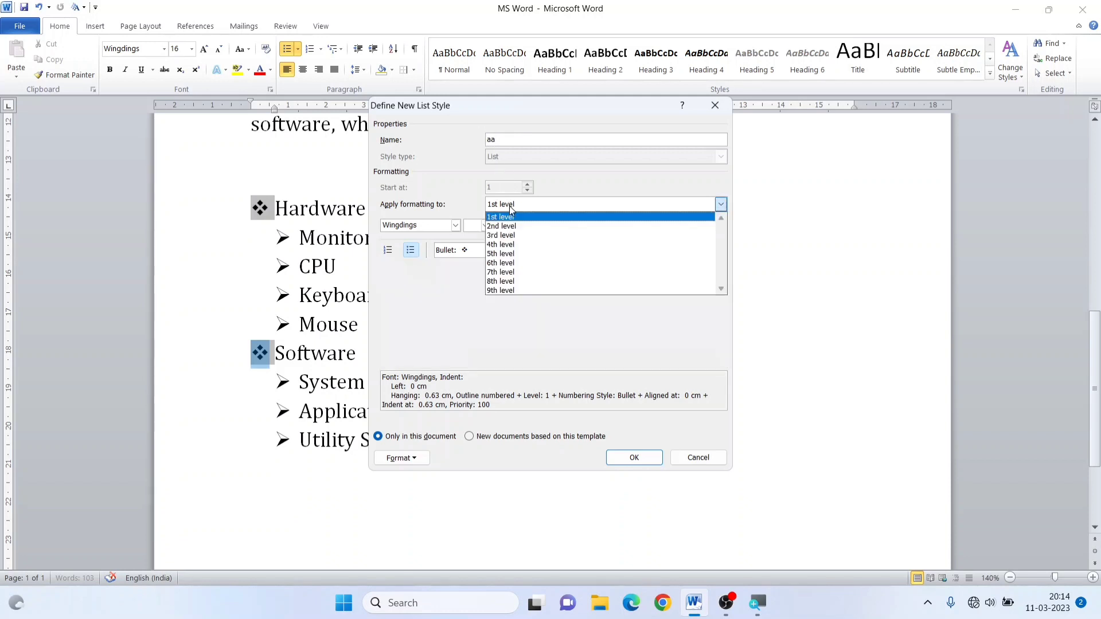
pyautogui.click(512, 210)
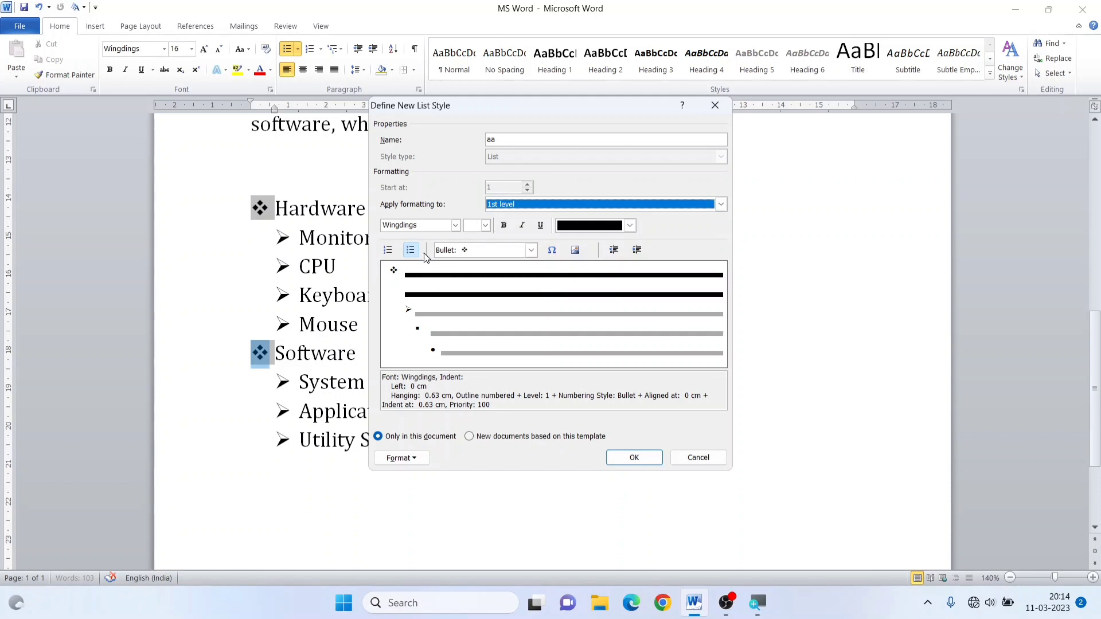
pyautogui.click(388, 251)
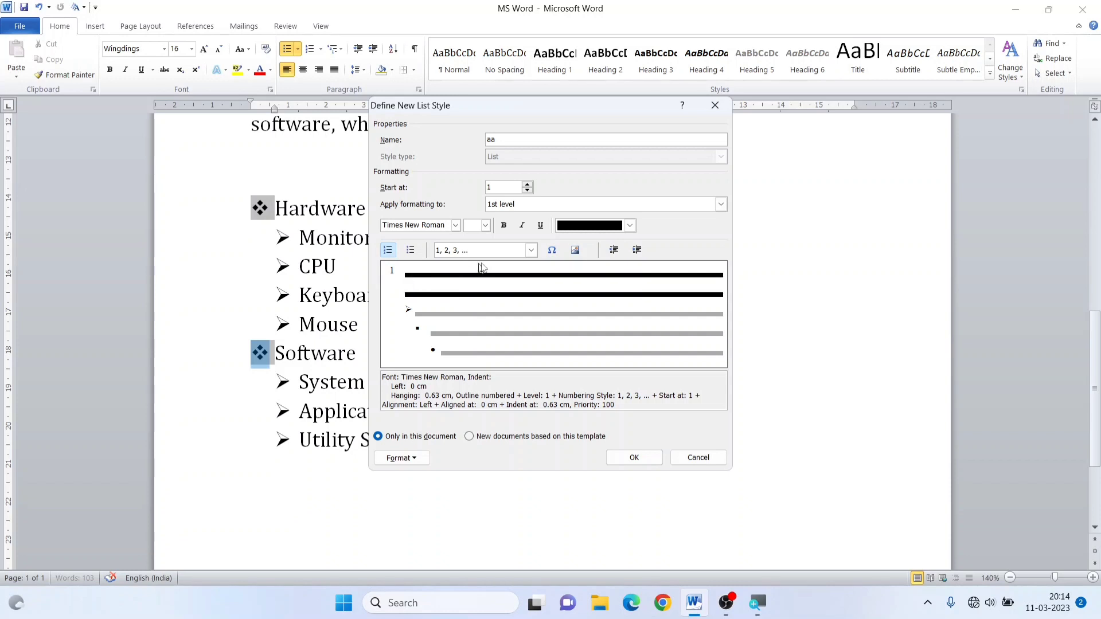
pyautogui.click(532, 251)
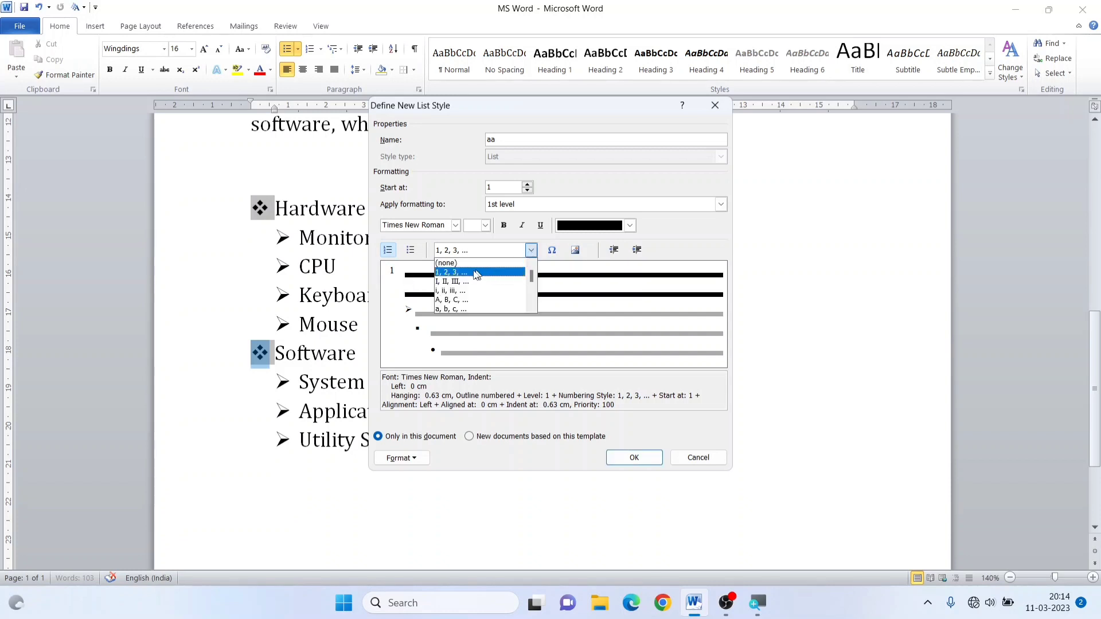
pyautogui.click(460, 300)
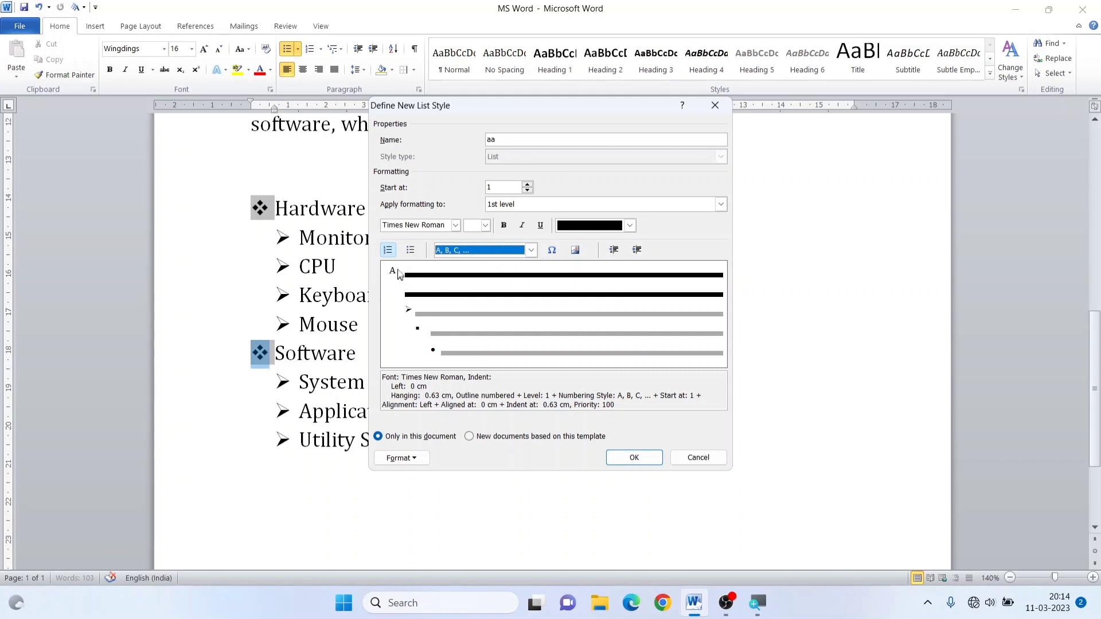
# - Set the 2nd level of the new list style to I, II, III numbering
pyautogui.click(565, 207)
pyautogui.click(532, 227)
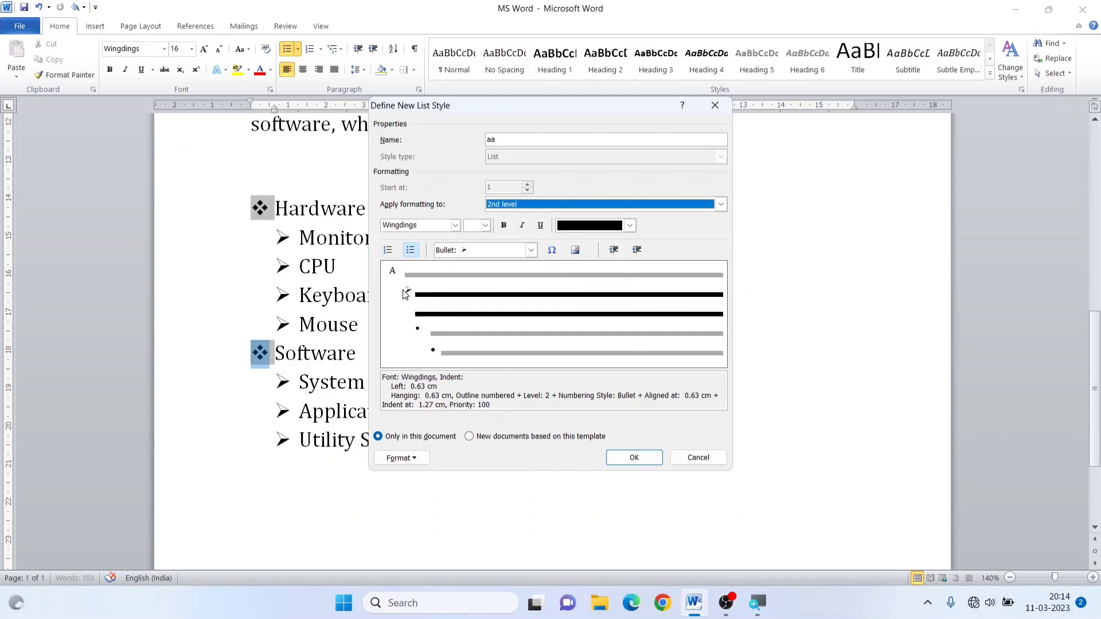
pyautogui.click(388, 250)
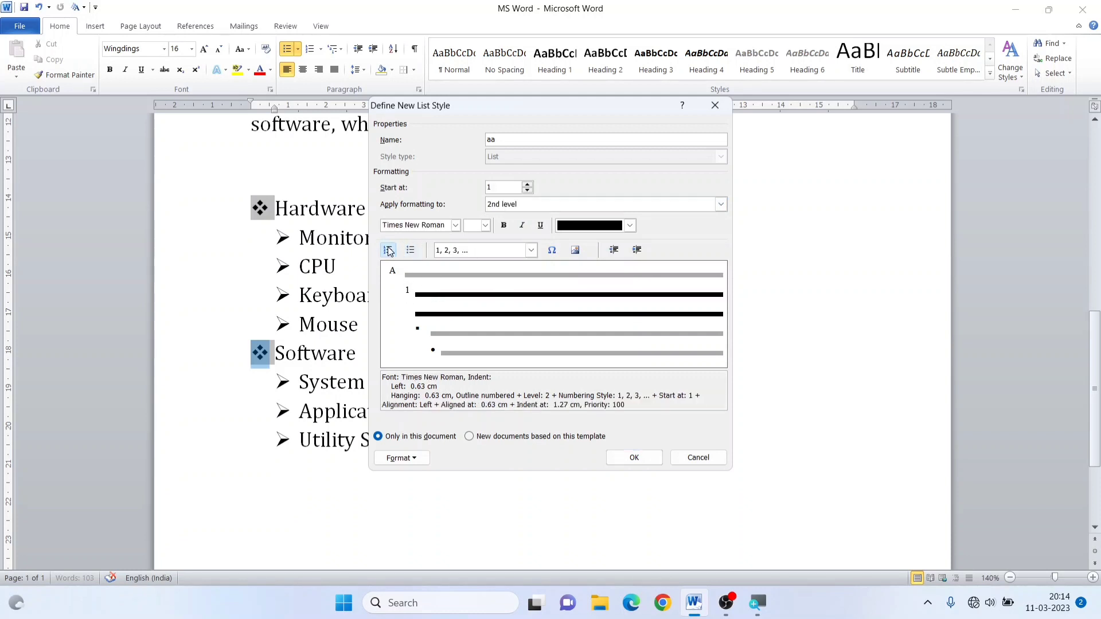
pyautogui.click(531, 251)
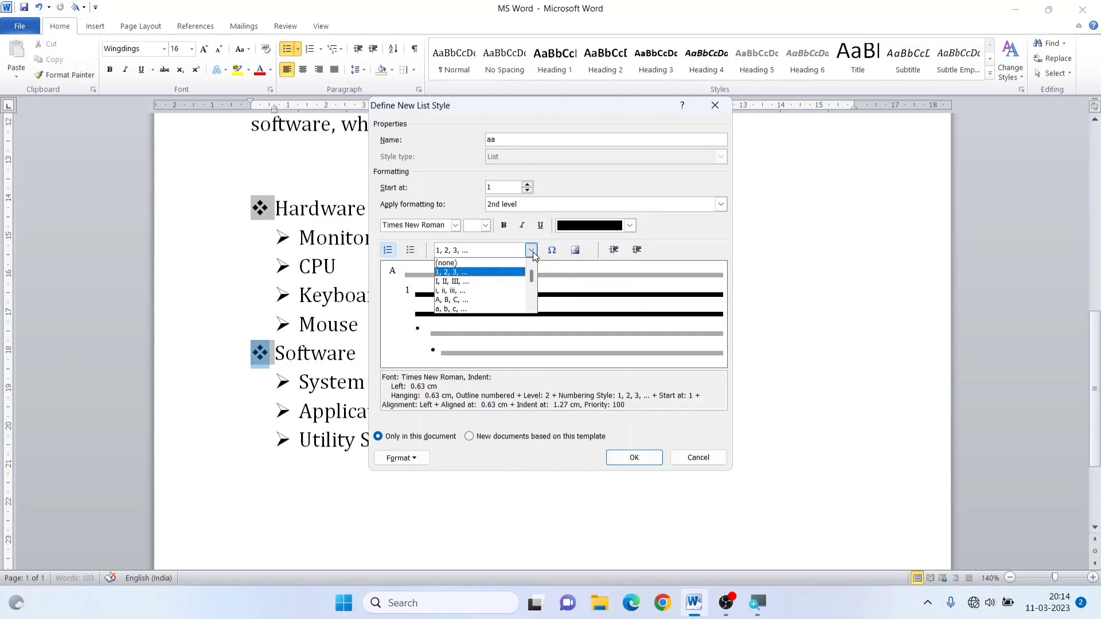
pyautogui.click(472, 282)
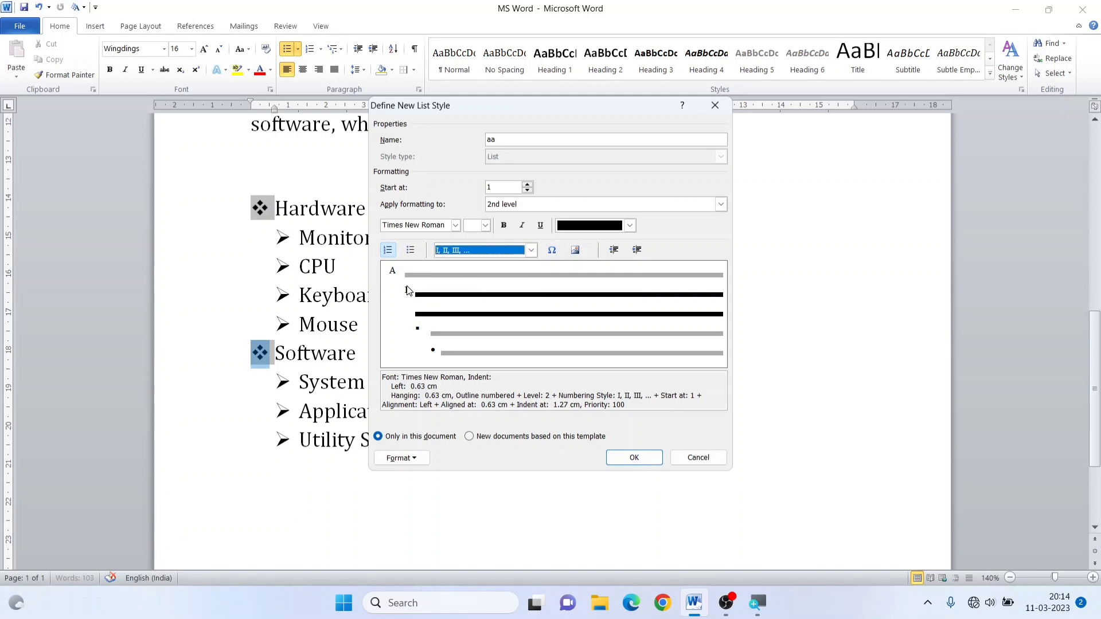
# - Set the 3rd level of the new list style to a, b, c numbering
pyautogui.click(540, 206)
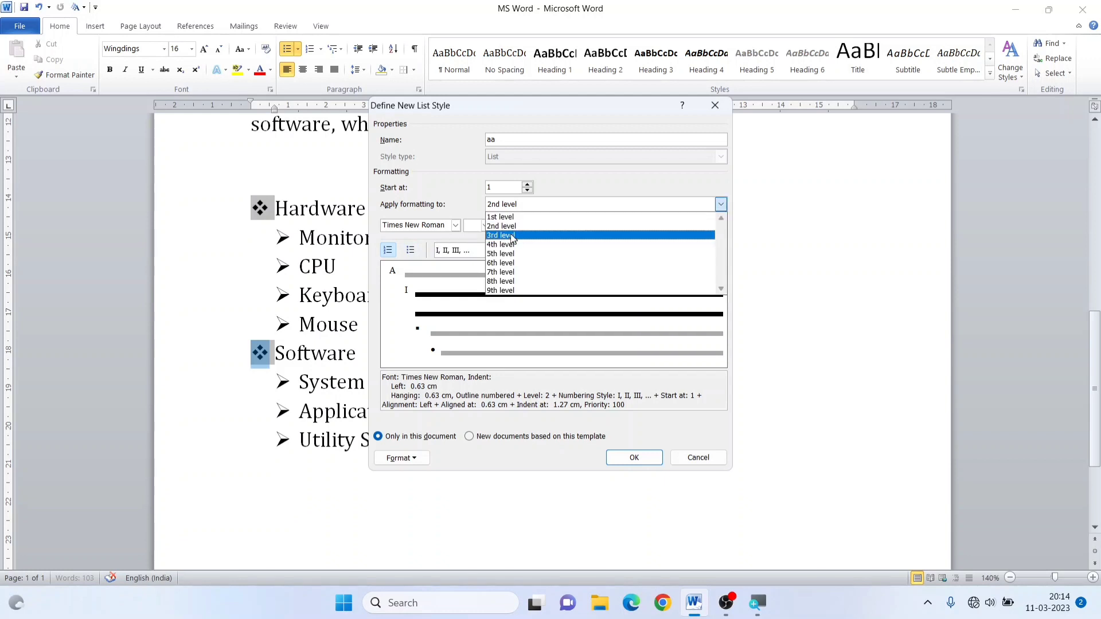
pyautogui.click(510, 239)
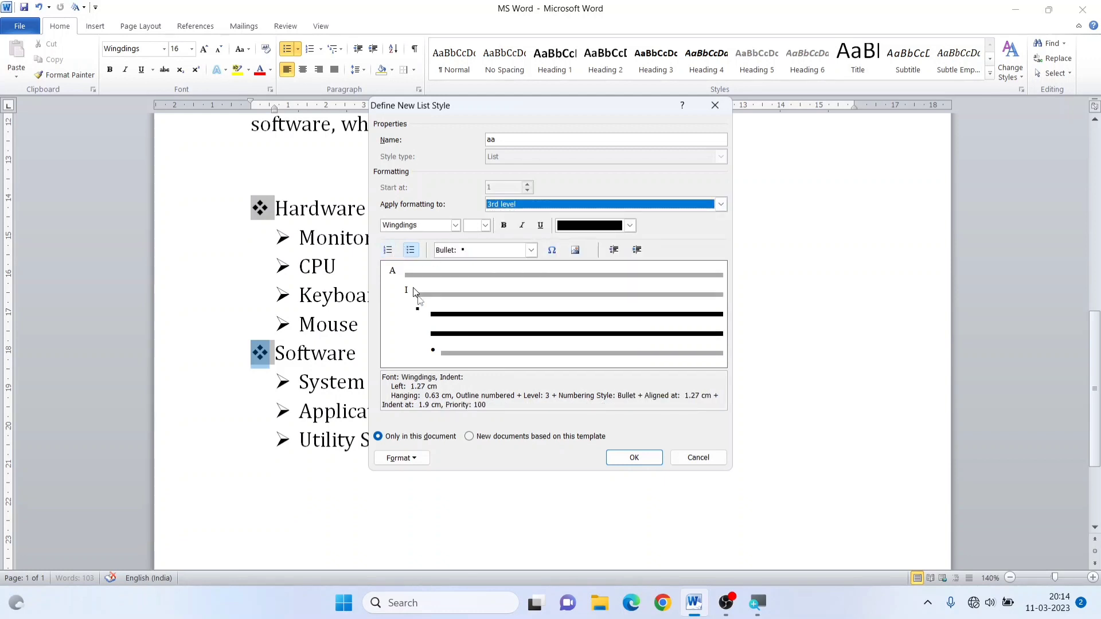
pyautogui.click(387, 249)
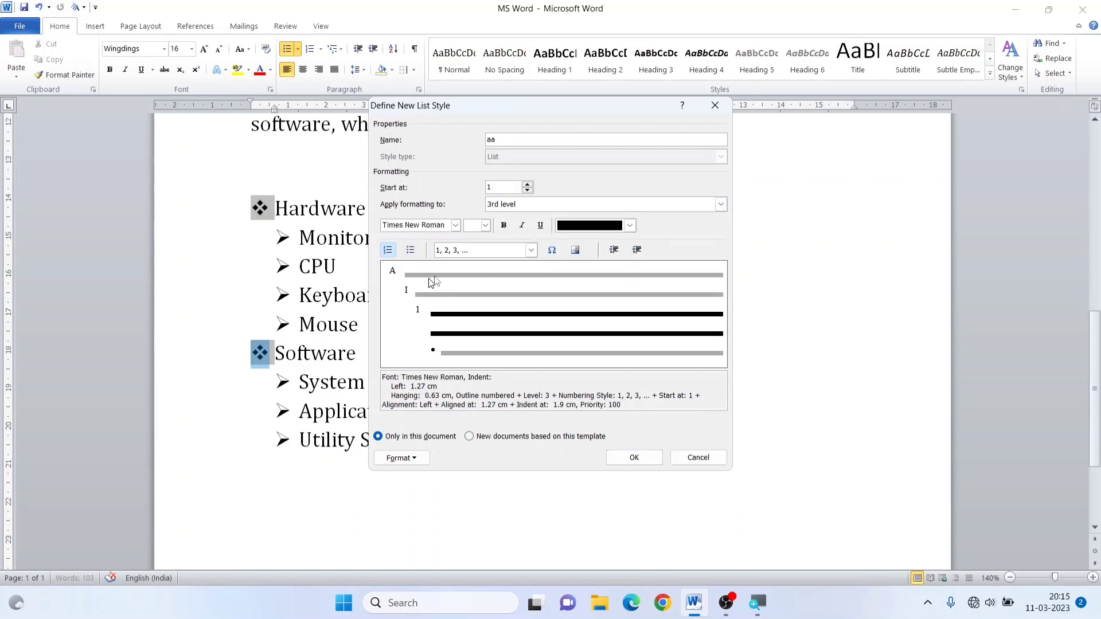
pyautogui.click(494, 252)
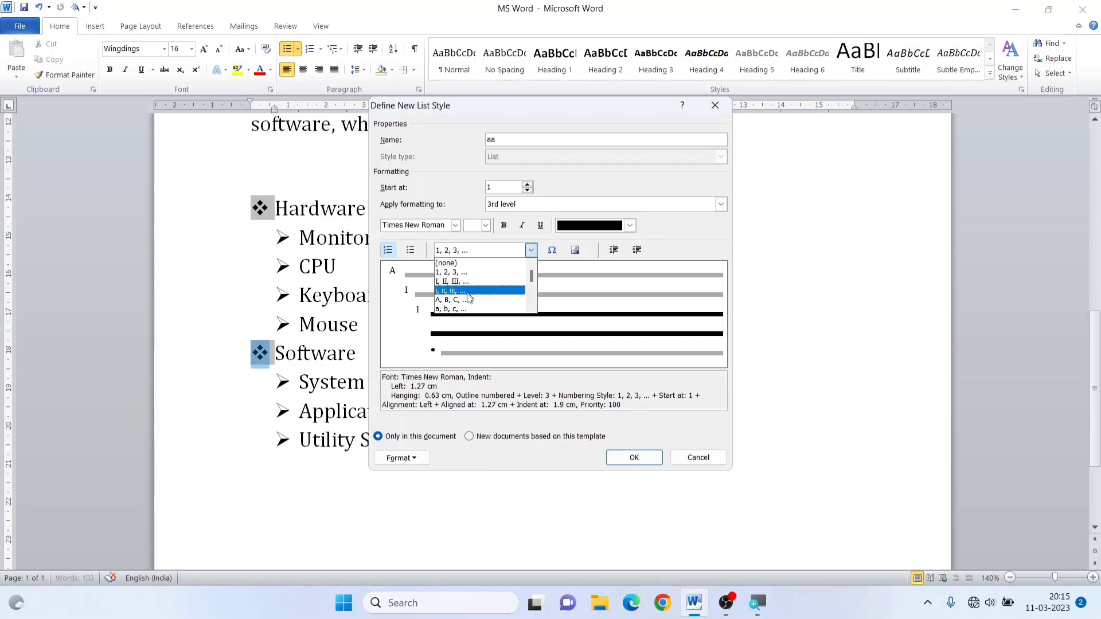
pyautogui.click(465, 309)
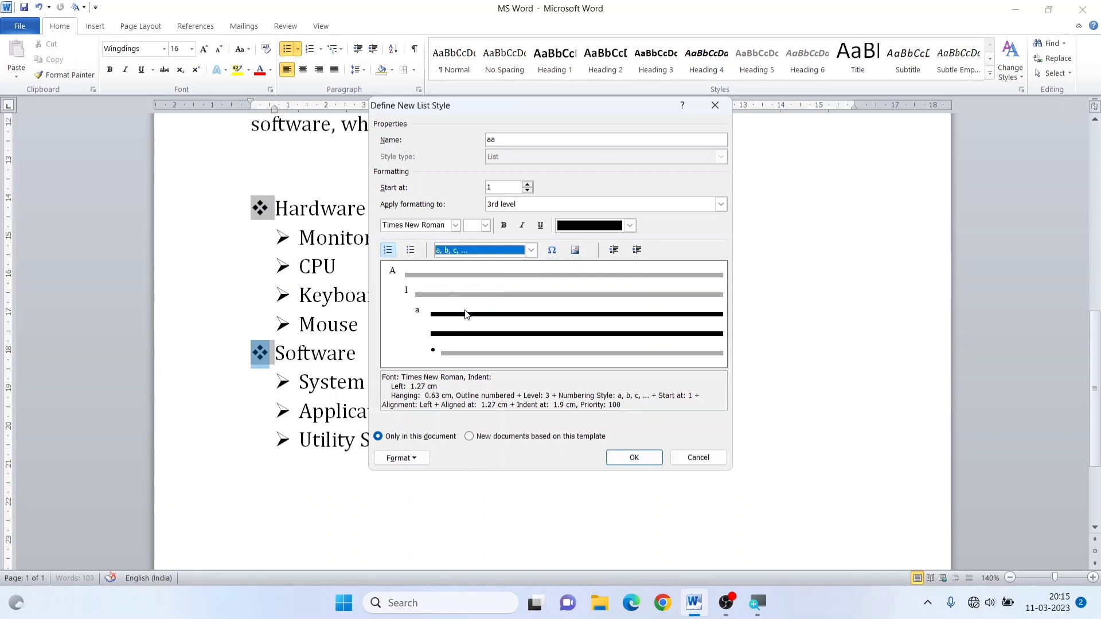
# - Give the 4th level of the new list style an arrowhead bullet and save the style definition
pyautogui.click(564, 205)
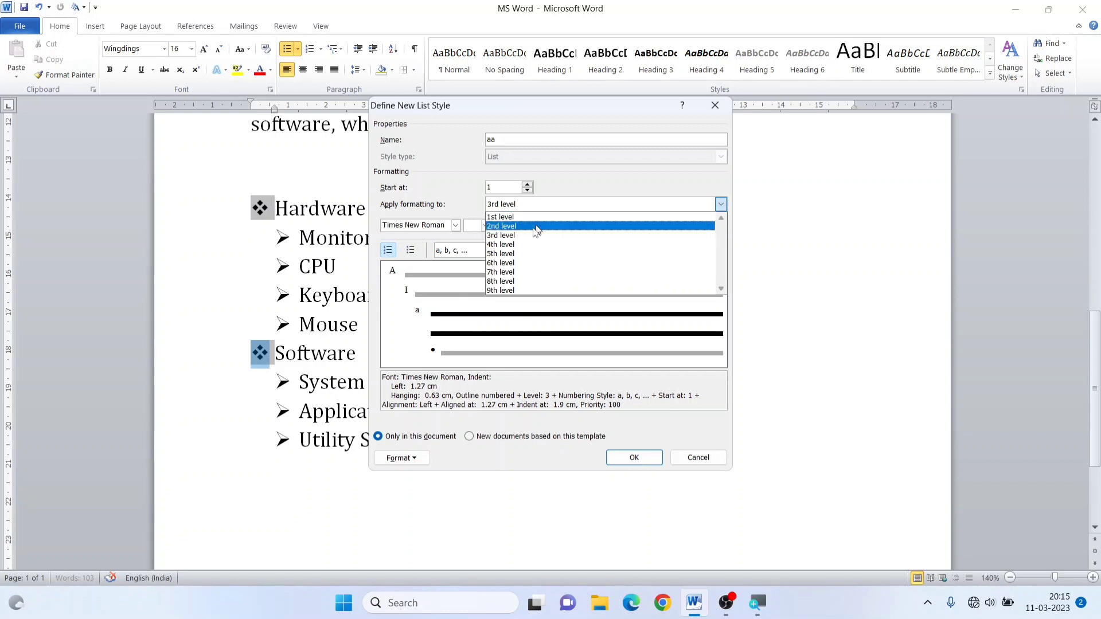
pyautogui.click(521, 249)
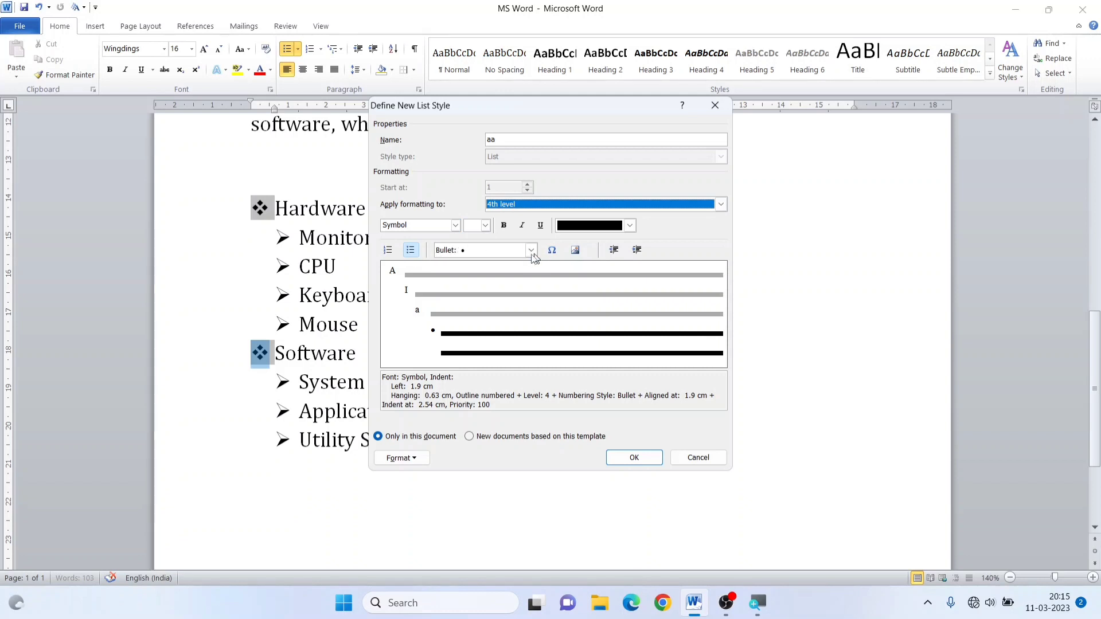
pyautogui.click(529, 253)
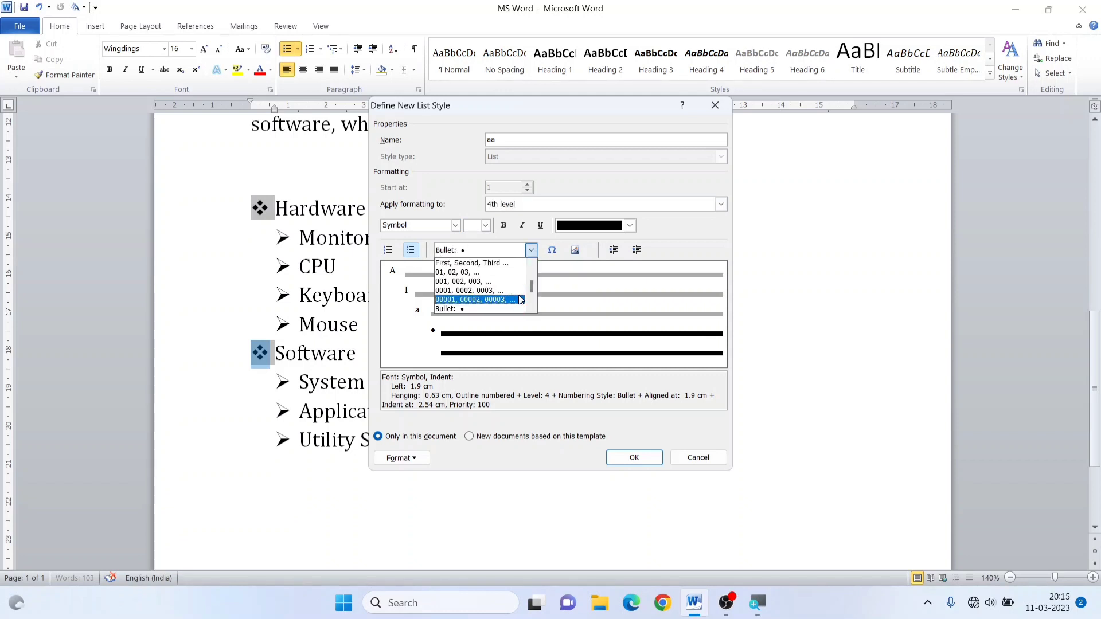
pyautogui.scroll(-2, 532, 290)
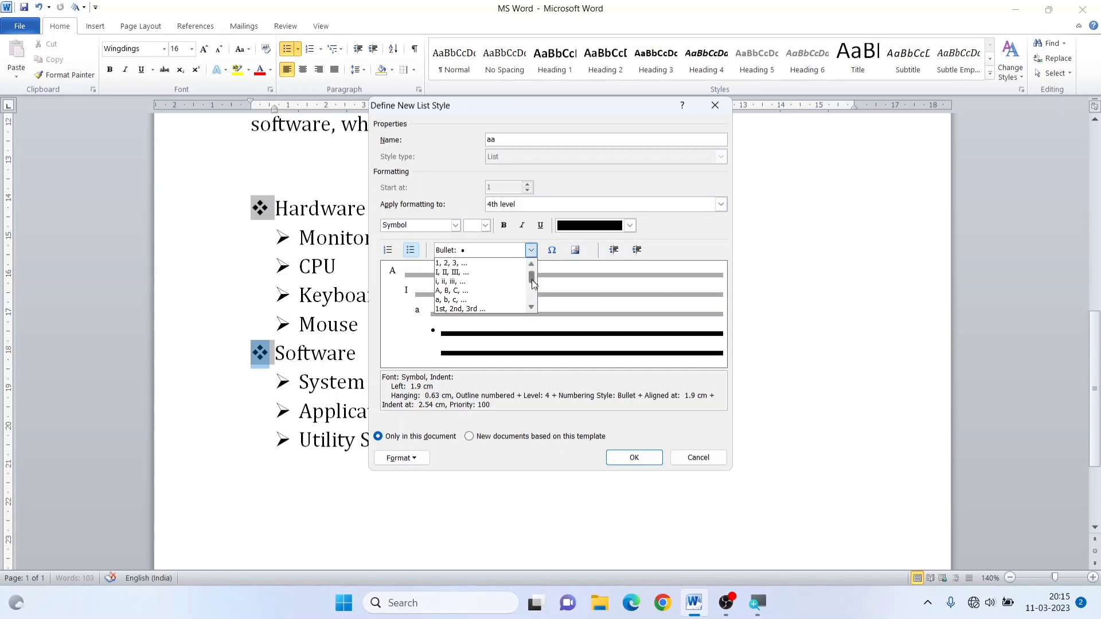
pyautogui.click(473, 281)
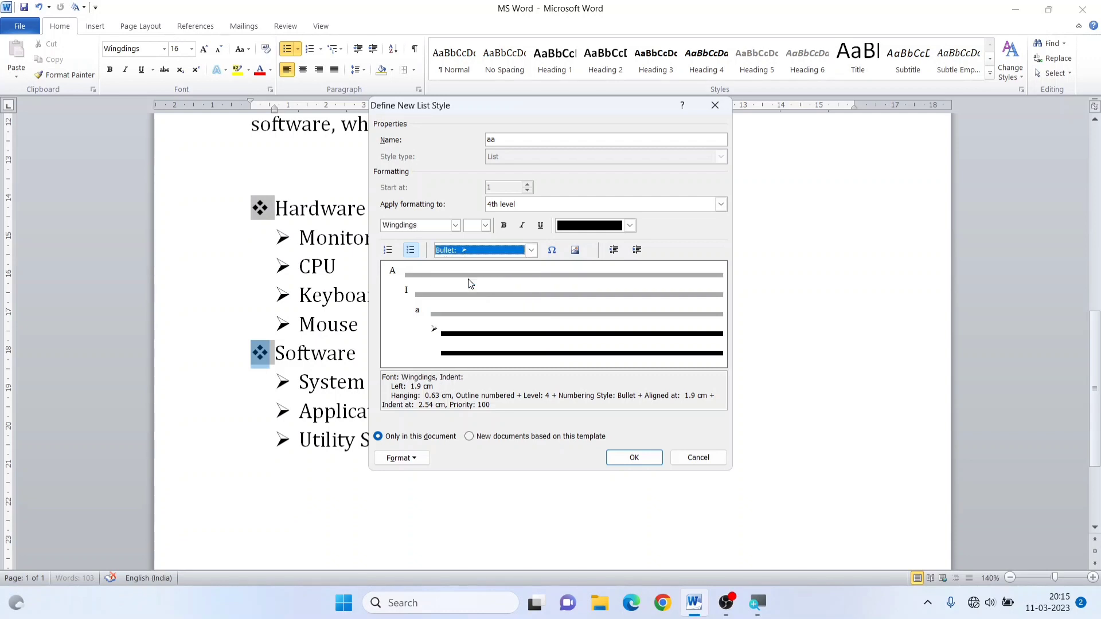
pyautogui.click(617, 457)
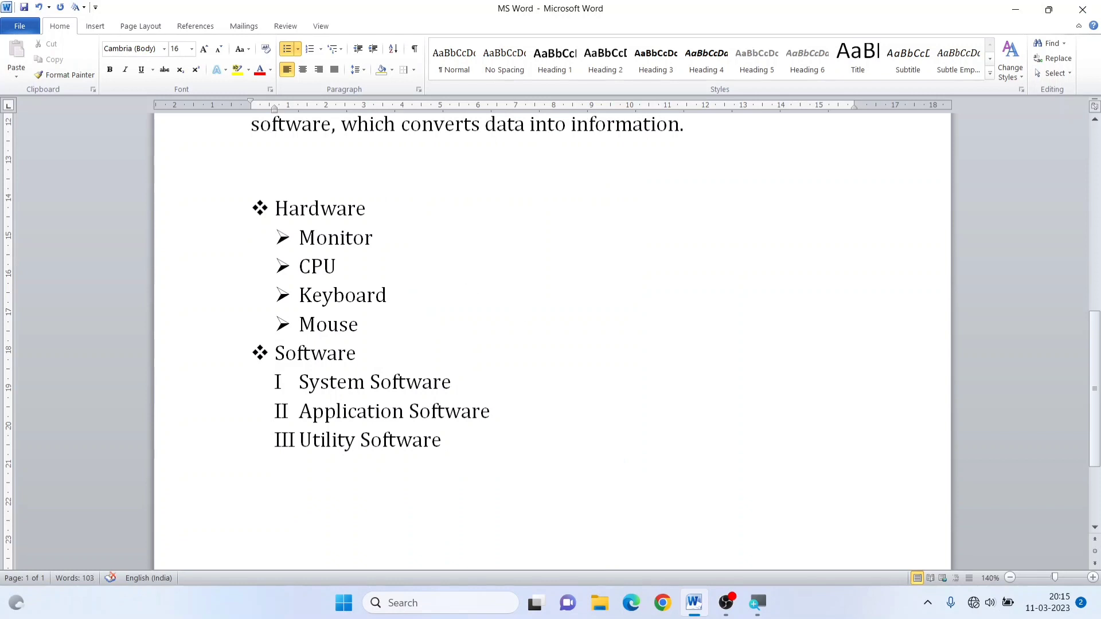
# - Apply the custom A, I, a list style to the whole list from Hardware to Utility Software
pyautogui.moveTo(208, 217); pyautogui.dragTo(306, 456)
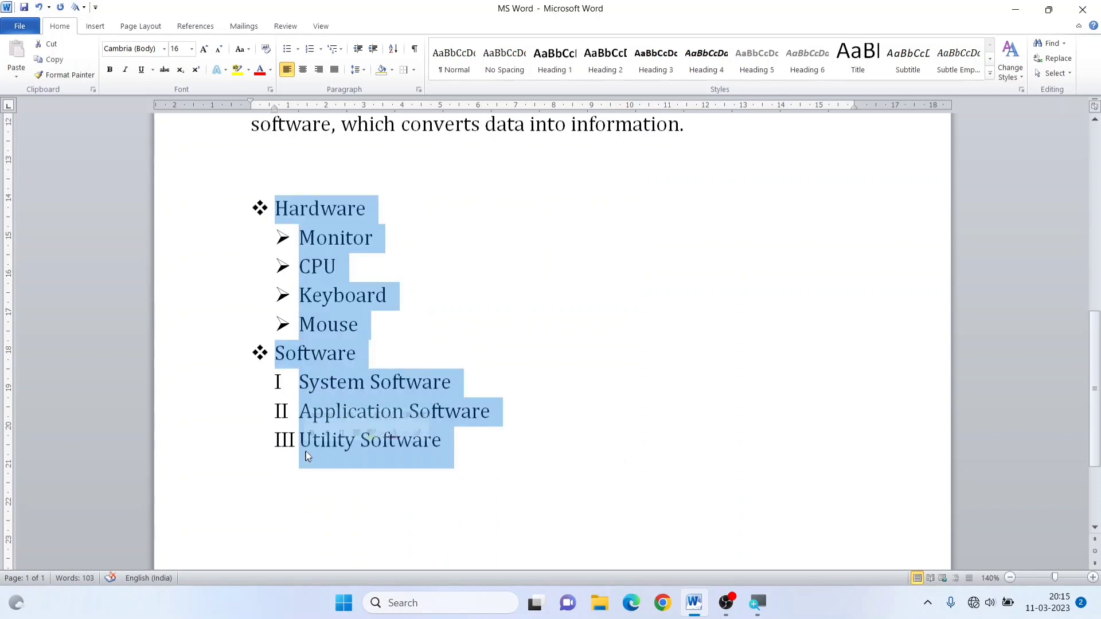
pyautogui.click(341, 49)
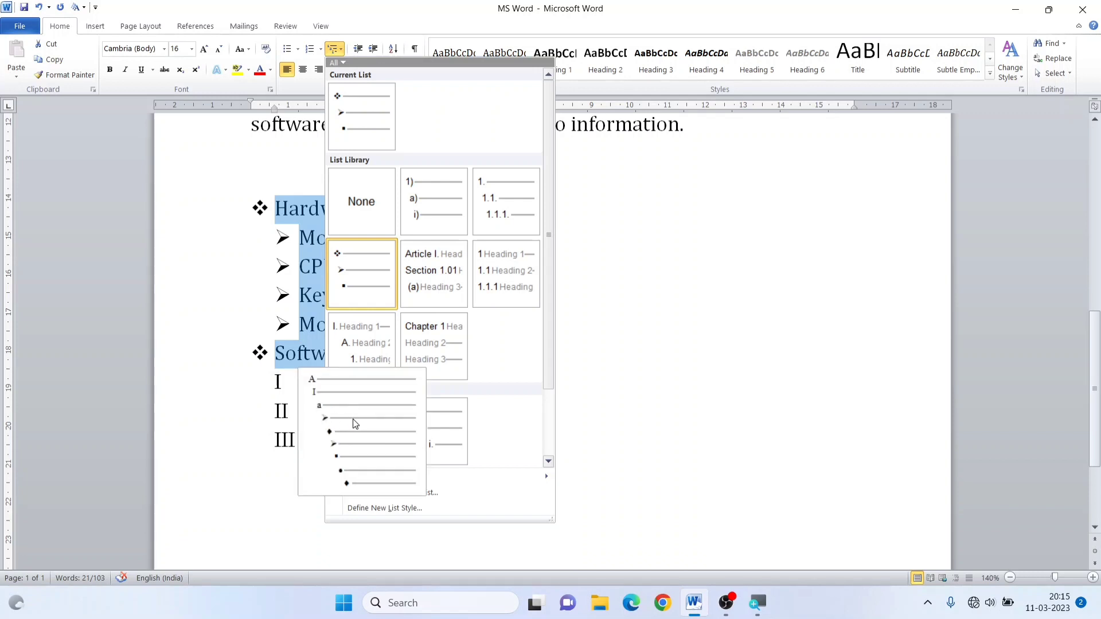
pyautogui.click(386, 443)
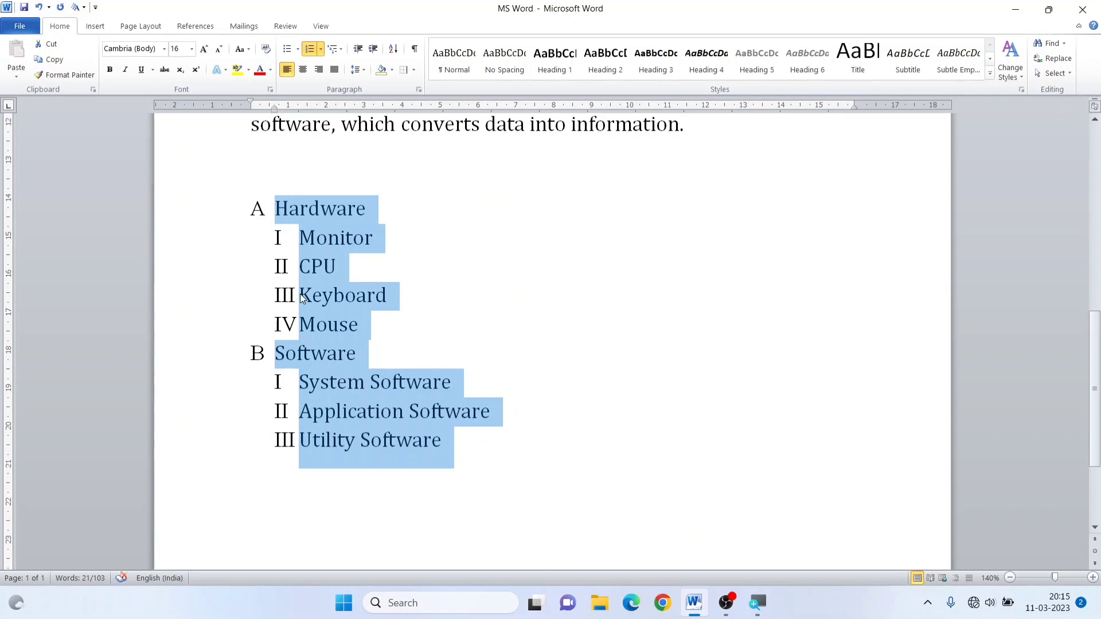
# - Try CPU at the third list level as item a under Monitor, with Keyboard and Mouse as fourth-level arrowhead bullets
pyautogui.click(315, 237)
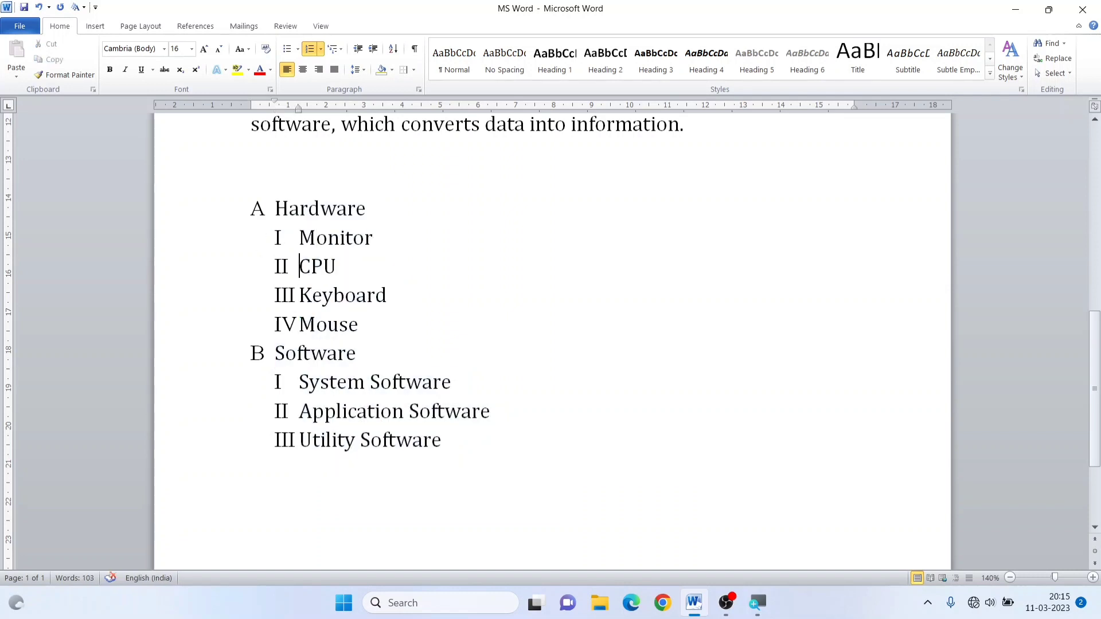
pyautogui.press('Tab')
pyautogui.click(300, 295)
pyautogui.press('Tab')
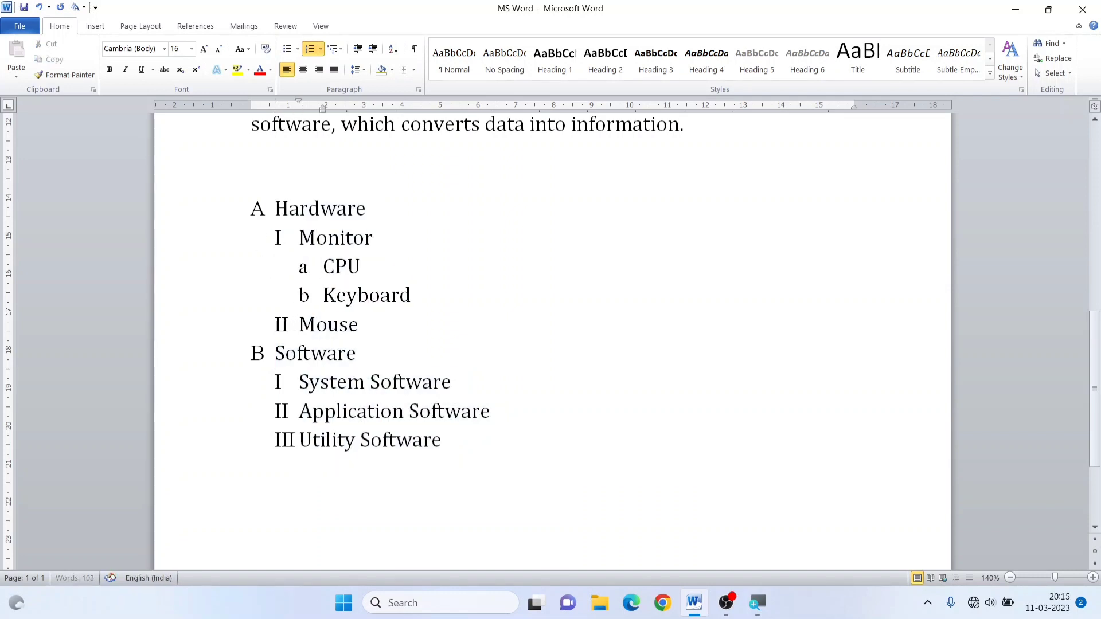
pyautogui.press('Tab')
pyautogui.click(300, 322)
pyautogui.press('Tab')
pyautogui.press('Tab')
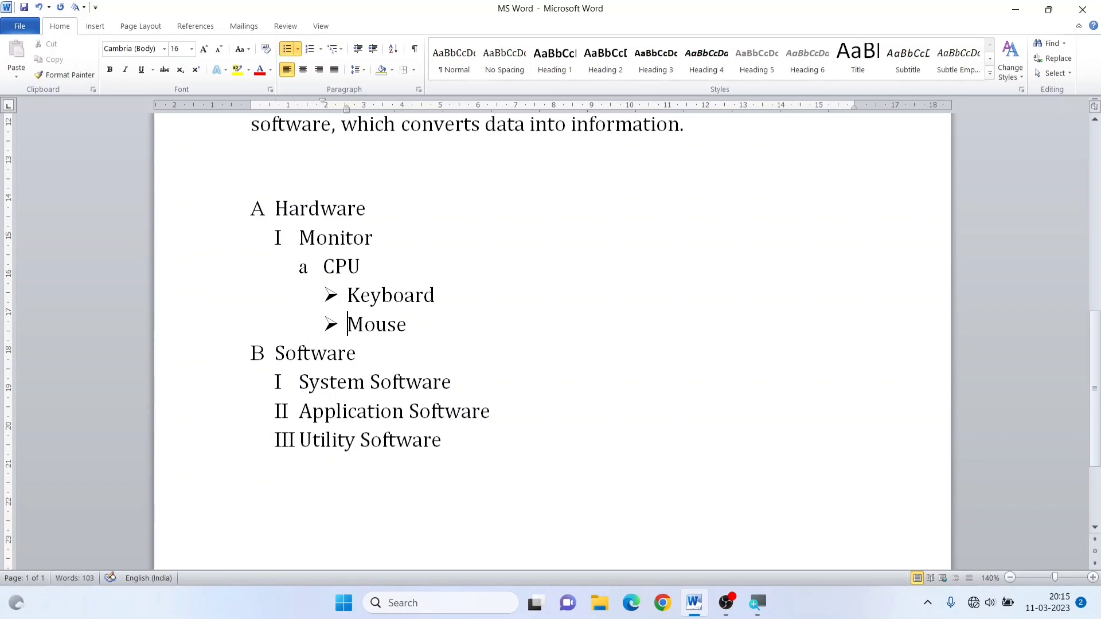
# - Undo the demotions of CPU, Keyboard and Mouse
pyautogui.hotkey('ctrl', 'z')
pyautogui.hotkey('ctrl', 'z')
pyautogui.hotkey('ctrl', 'z')
pyautogui.hotkey('ctrl', 'z')
pyautogui.hotkey('ctrl', 'z')
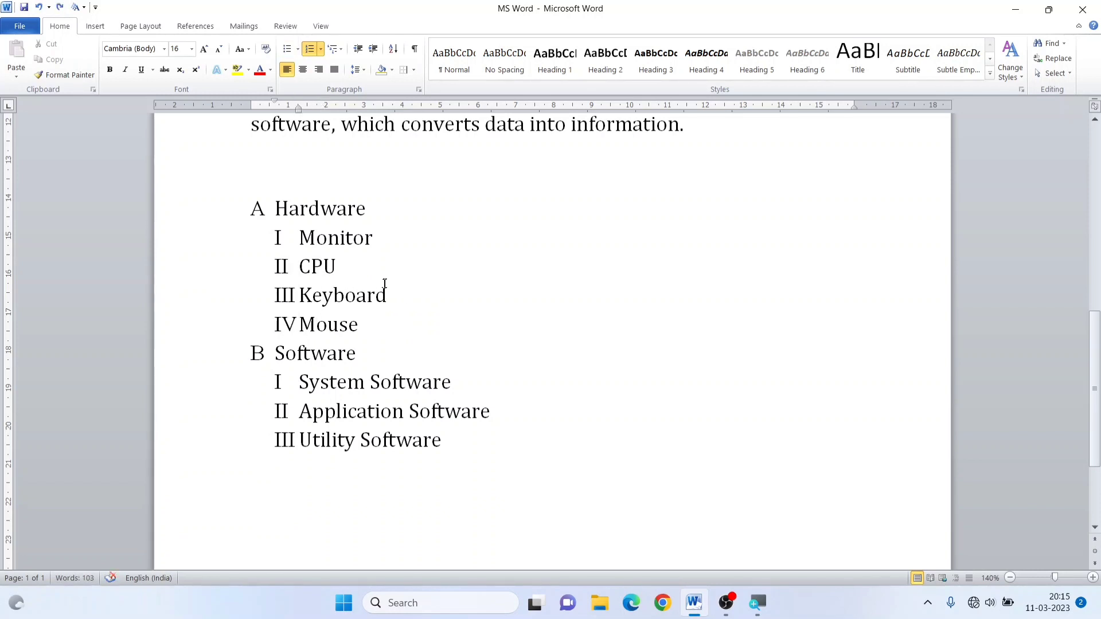
pyautogui.scroll(3, 384, 290)
pyautogui.click(340, 52)
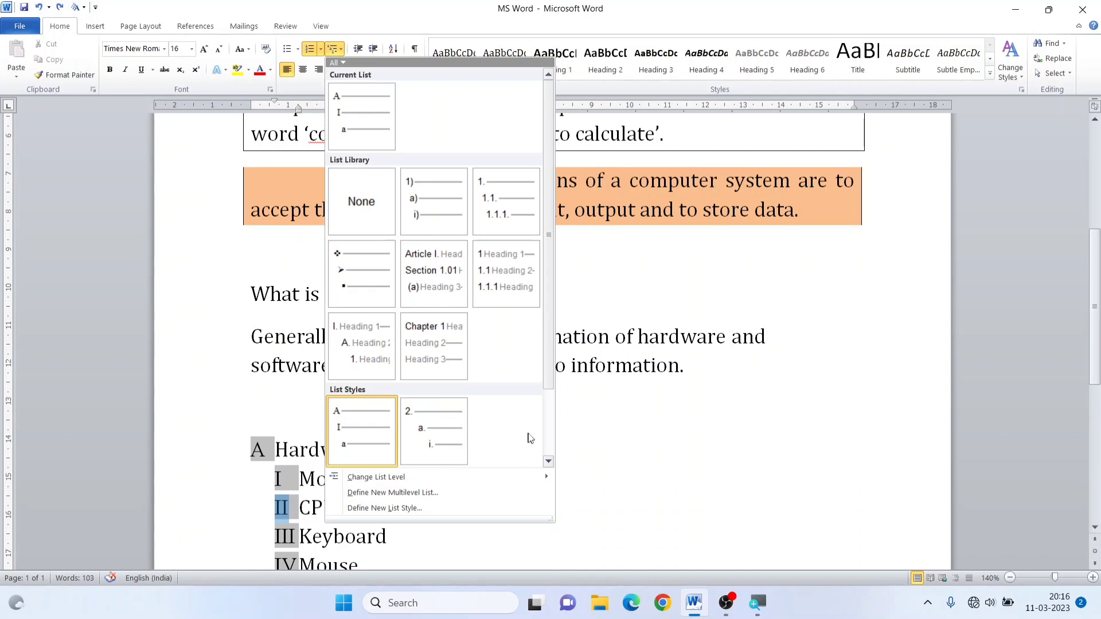
pyautogui.click(605, 424)
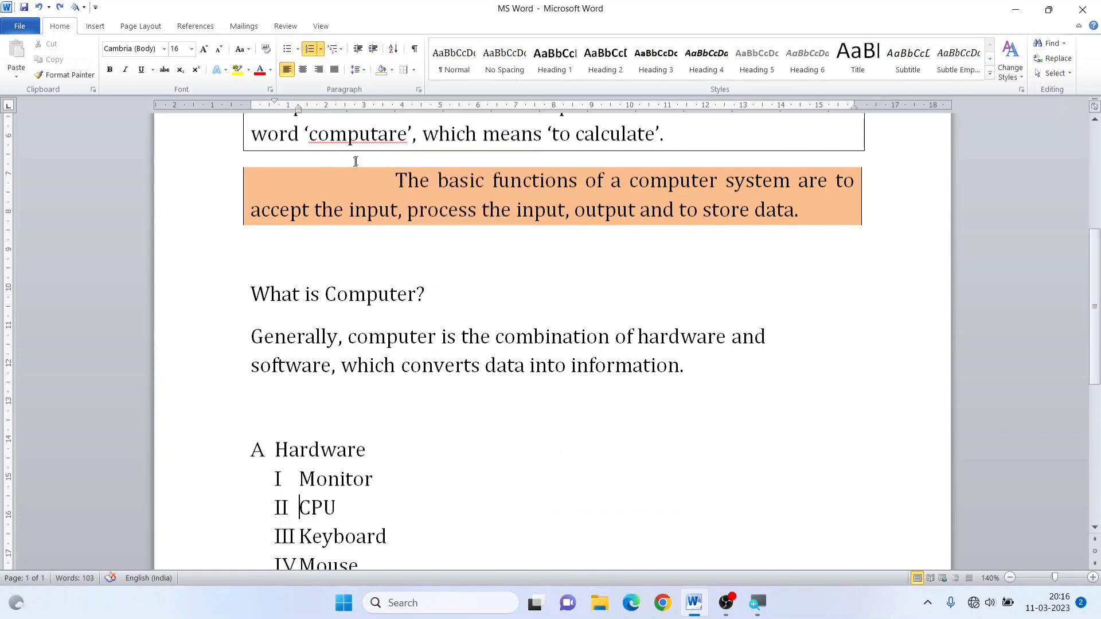